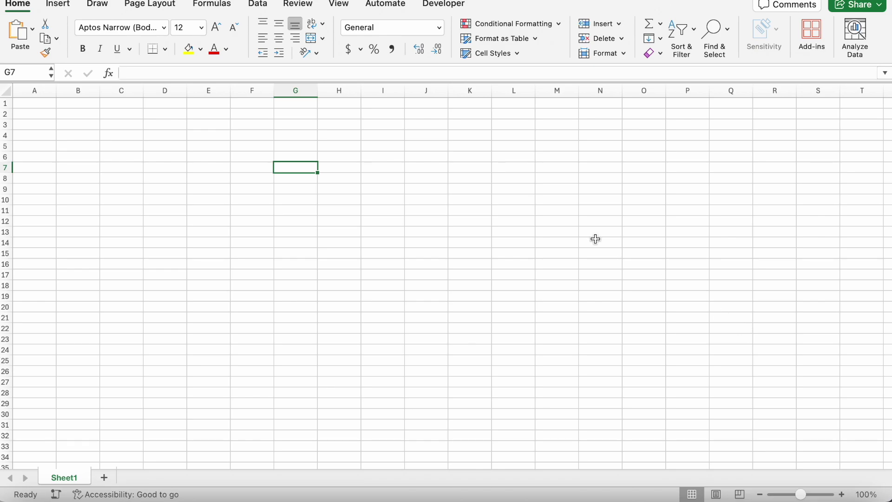
Enter the headers ID, Name, Dept and Salary across D1:G1
click(205, 103)
click(155, 104)
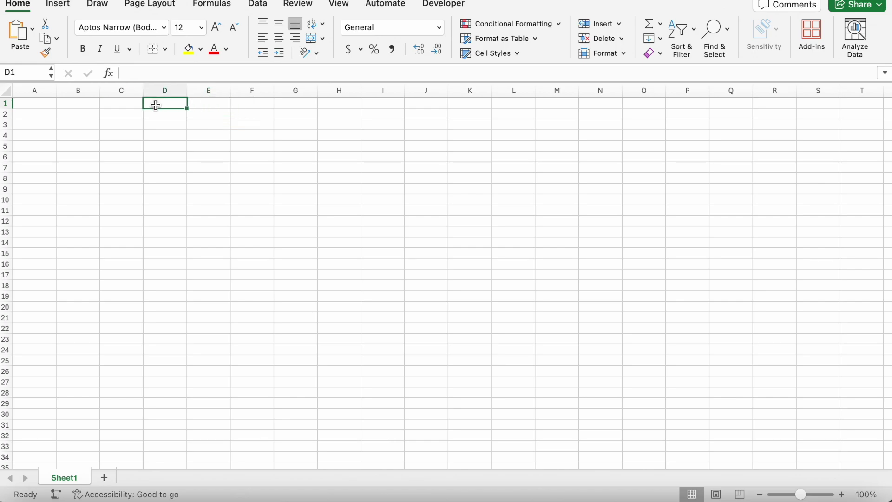
double_click(156, 104)
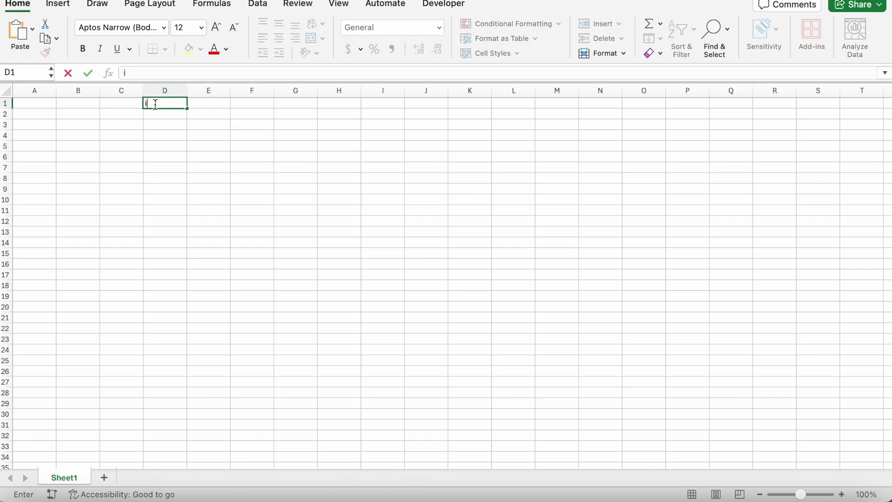
text(ID)
key(Tab)
text(Name)
key(Tab)
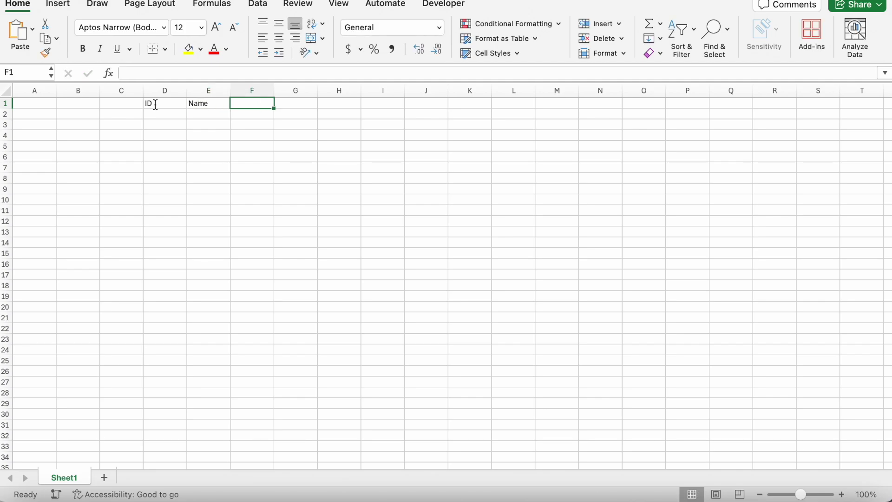
text(Dept)
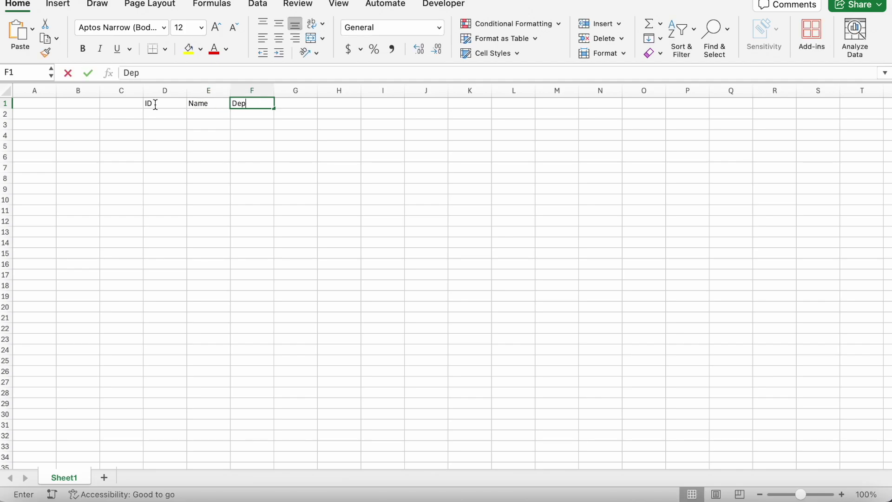
key(Tab)
text(Sal)
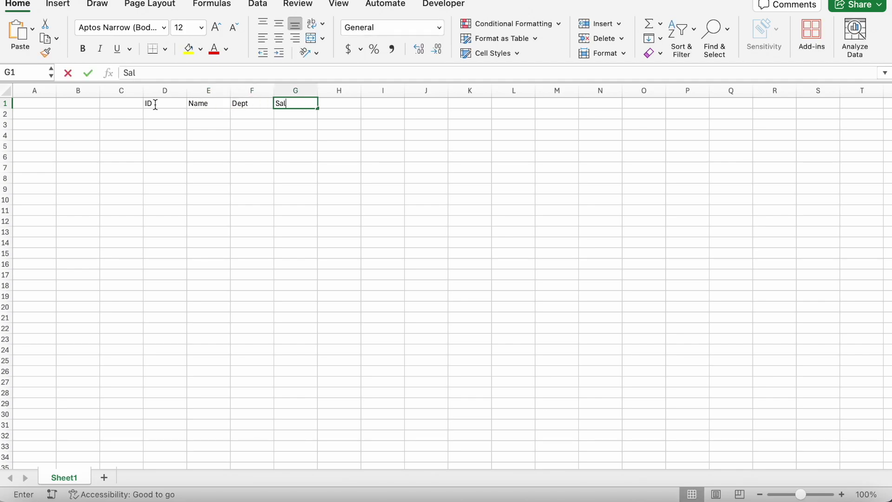
text(ary)
key(Tab)
Enter the headers ID and Name in M1:N1, correcting the misplaced entries
click(554, 103)
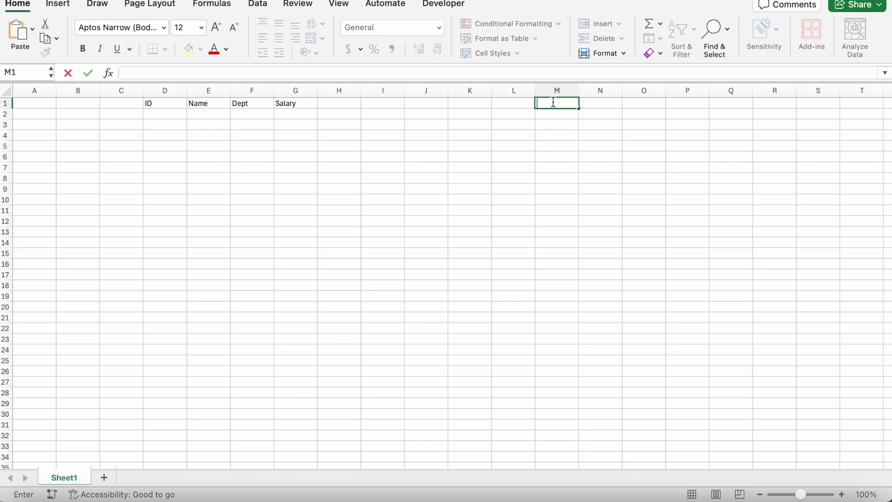
text(Name)
key(Tab)
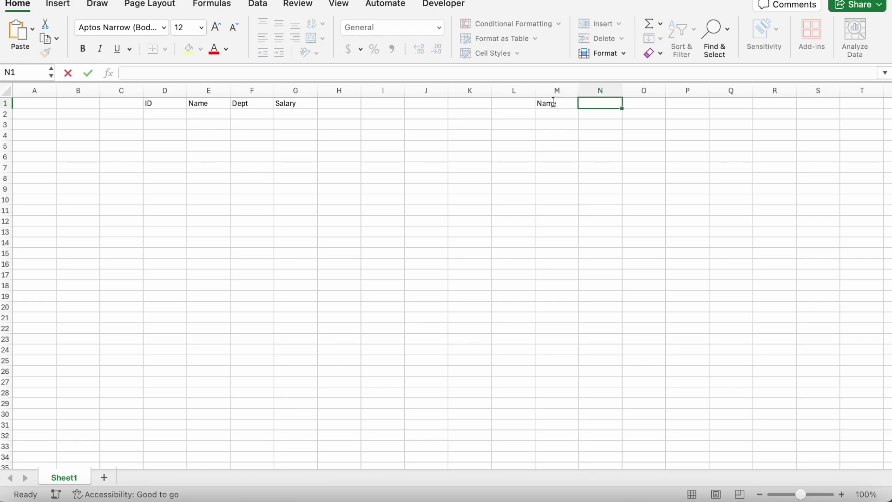
text(ID)
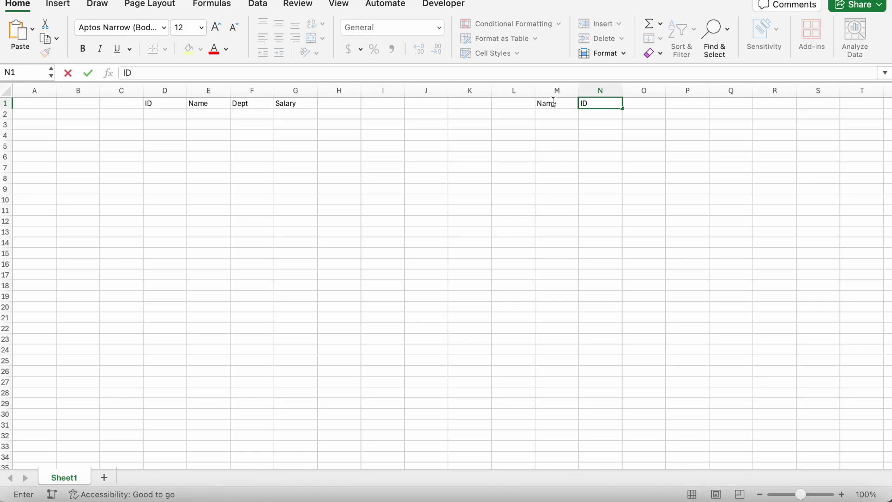
click(542, 103)
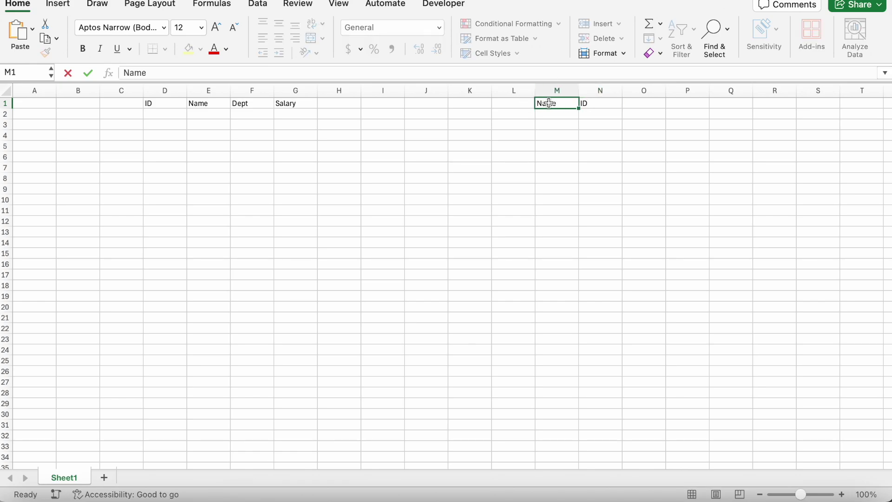
text(ID)
key(Tab)
text(Name)
key(Tab)
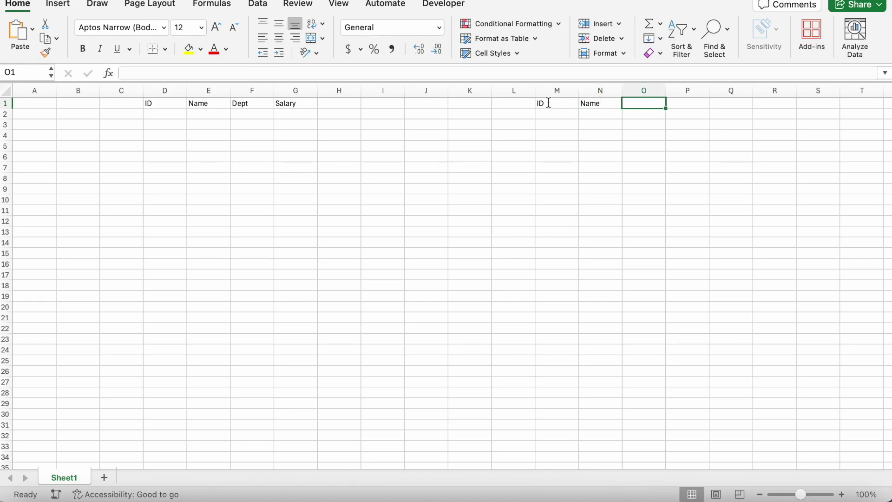
Enter the headers Title and Dept in O1:P1, fixing the typos
text(ID)
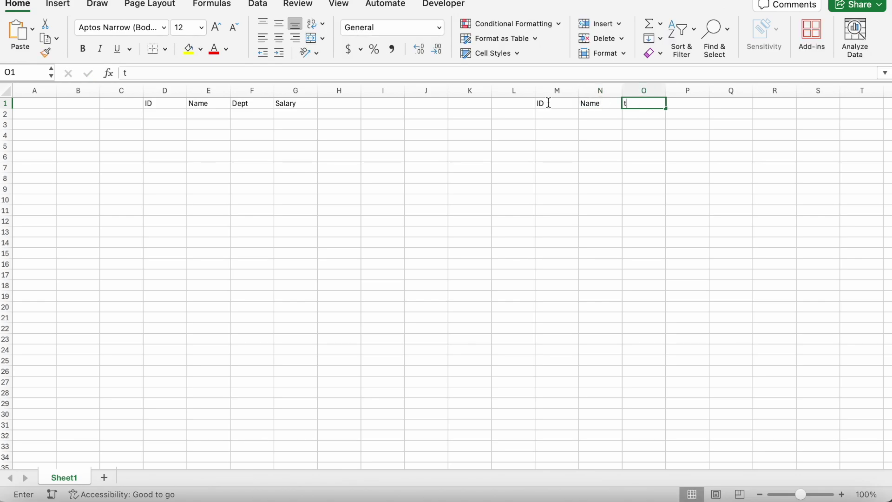
key(BackSpace)
key(BackSpace)
text(t)
key(BackSpace)
text(Title)
key(Tab)
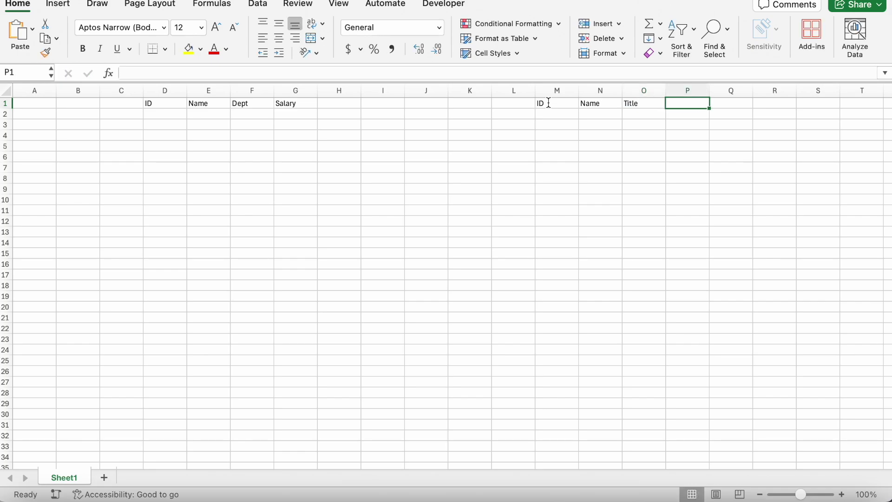
text(Depar)
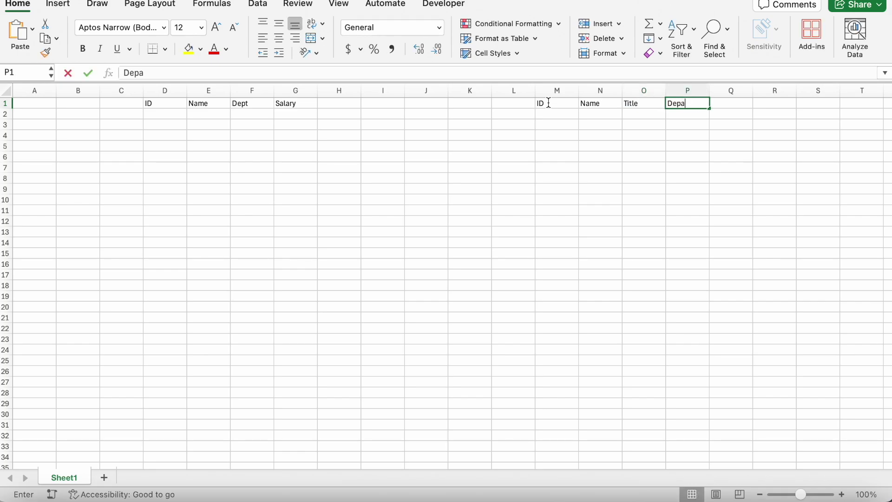
key(BackSpace)
key(BackSpace)
text(t)
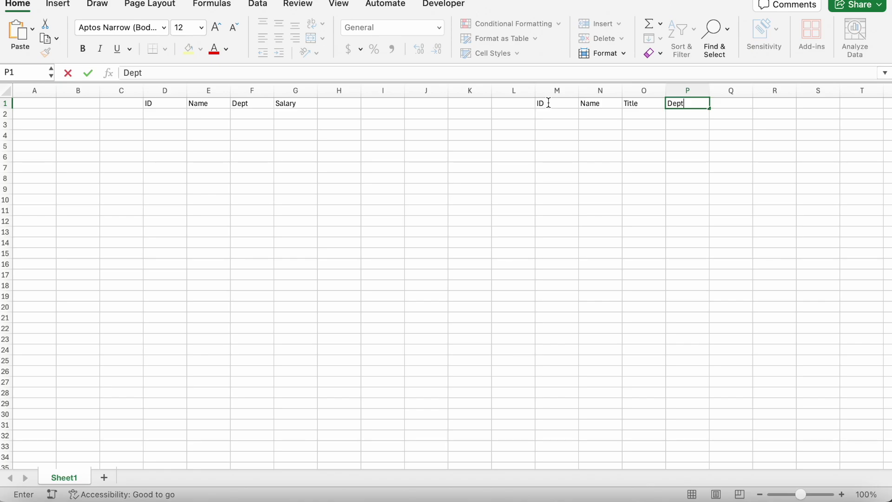
key(Return)
click(167, 115)
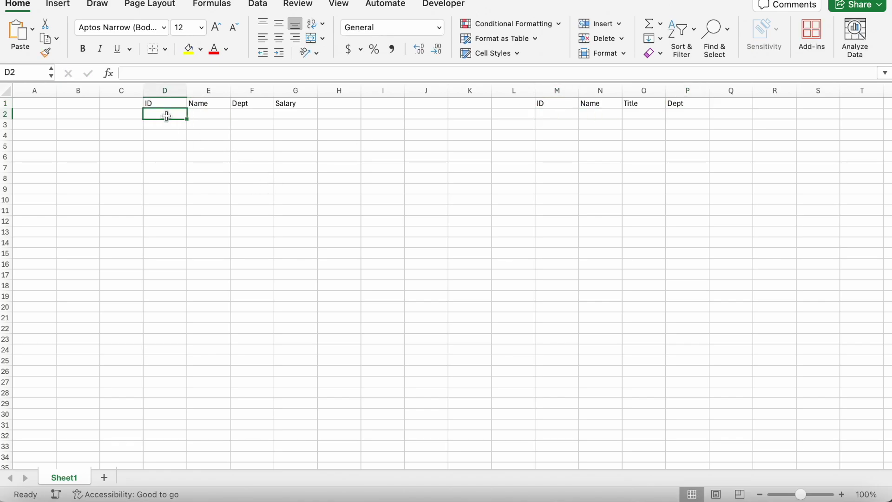
Enter the IDs 7896, 1256, 9678 and 8734 in D2:D5
text(7896)
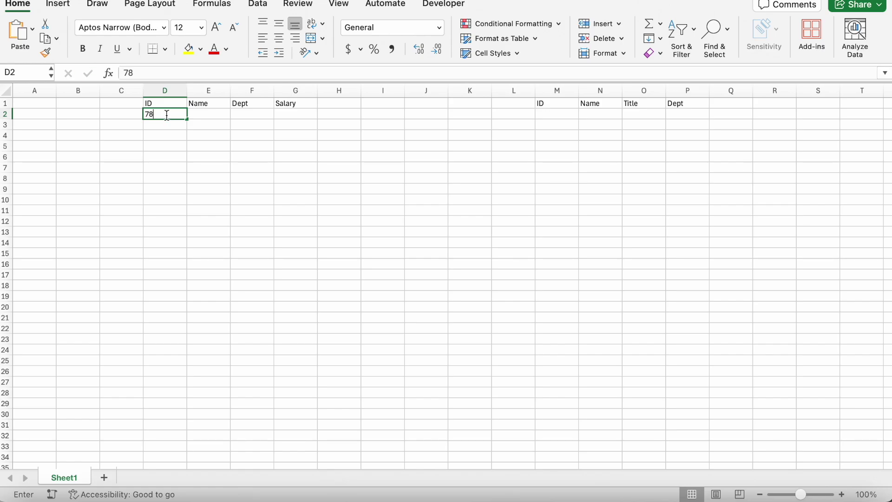
key(Return)
text(1256)
key(Return)
text(9678)
key(Return)
text(87)
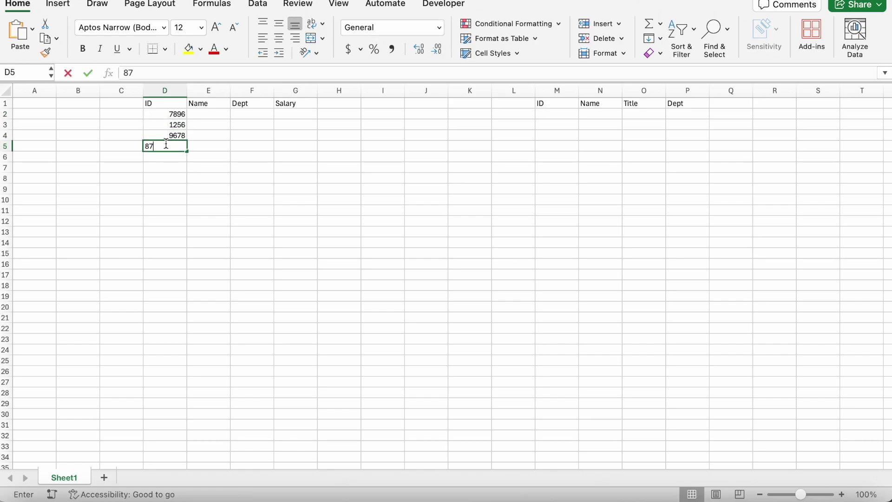
text(34)
Paste sample names into column E, then copy the IDs, names and three extra names into the second table
click(209, 114)
drag(209, 160, 203, 180)
drag(165, 115, 223, 148)
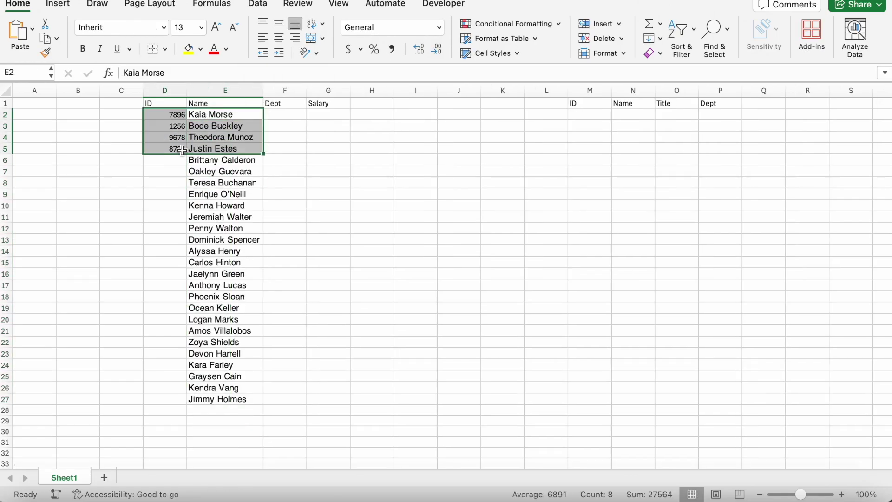
key(super+c)
click(589, 114)
key(super+v)
drag(223, 193, 223, 216)
key(super+c)
key(super+v)
Add IDs 9987, 9034 and 1955 for the extra employees and delete the leftover names
text(9987)
key(Return)
text(9034 1955)
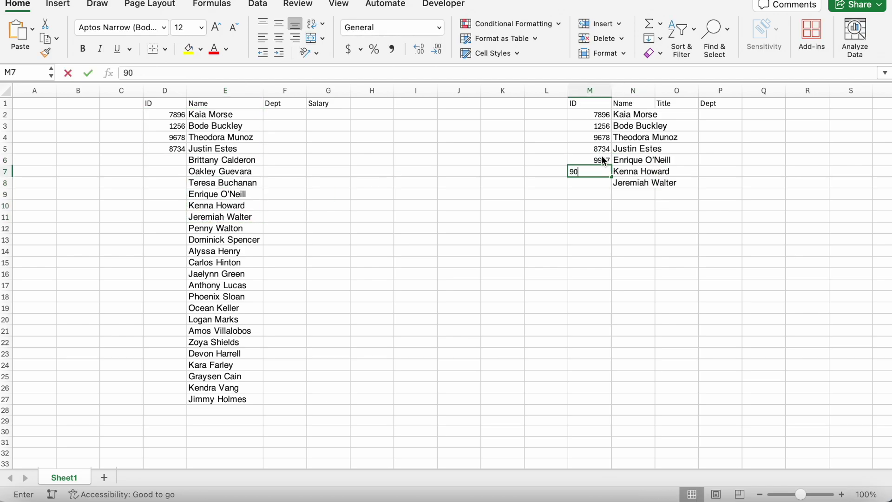
drag(231, 398, 231, 160)
key(Delete)
Enter departments Human Resources, Data Science, Customer Service and Operations in F2:F5
click(282, 117)
text(Human Resources)
key(Return)
drag(307, 90, 326, 90)
text(Data Science)
key(Return)
text(Customer Service)
key(Return)
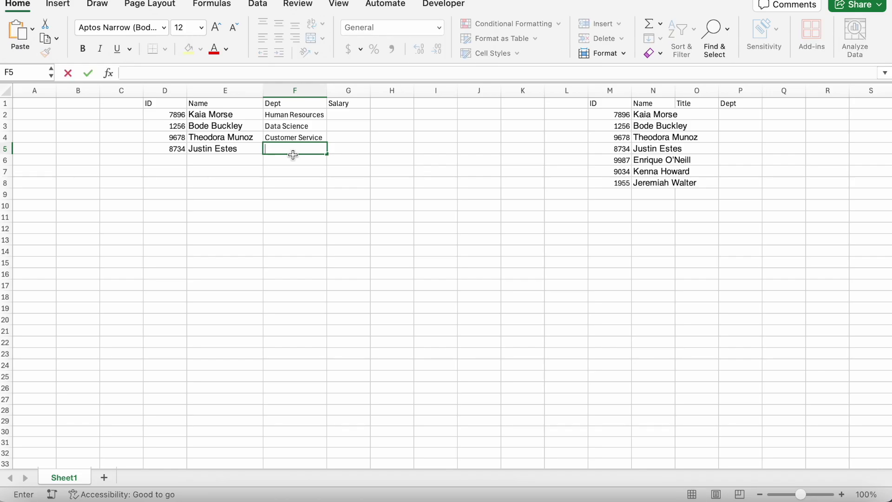
text(Operations)
key(Return)
Copy the four departments into the second table's Dept column
drag(294, 115, 295, 149)
key(super+c)
click(741, 115)
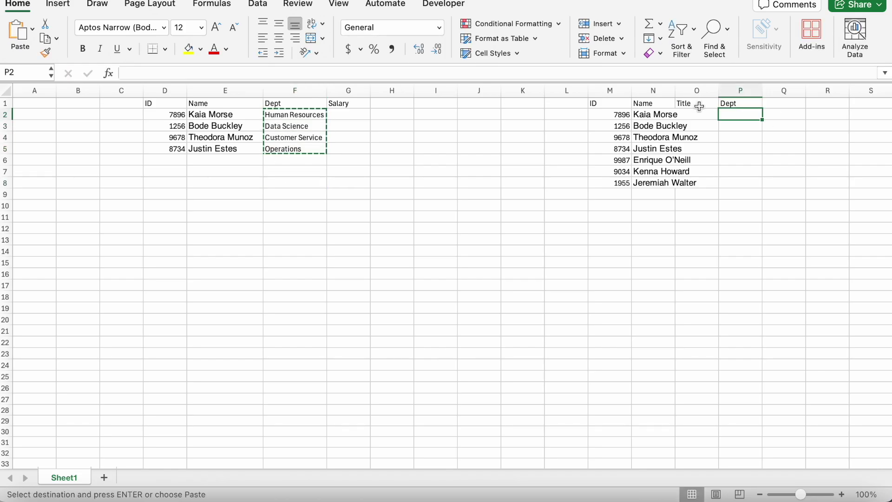
key(super+v)
Enter titles Sr. Manager, Data Scientist, Customer Service Representative and Operations Manager in the second table
click(714, 114)
text(Sr. Manager)
key(Return)
text(Data Scientist)
key(Return)
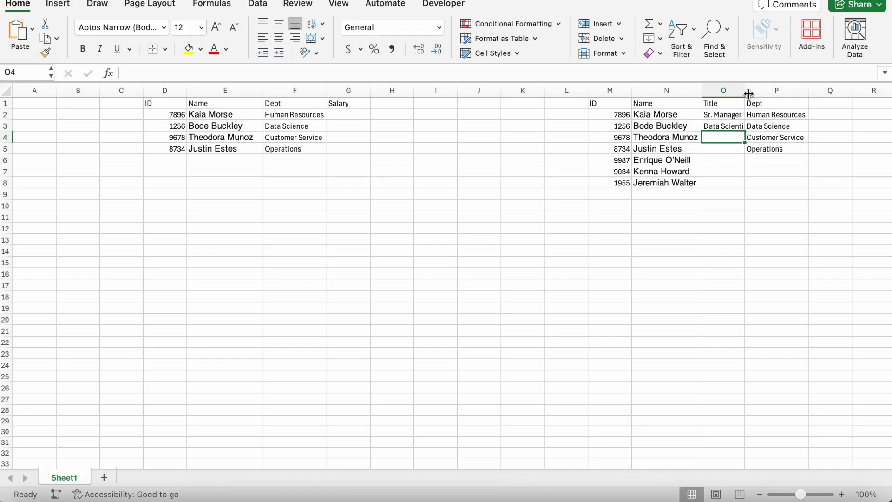
text(Customer)
drag(746, 90, 817, 90)
text( Service Representative)
key(Return)
text(Operations Manager)
key(Return)
Copy the titles and departments down for the remaining employees and clear the extra row 9
drag(715, 114, 849, 148)
key(super+c)
click(761, 158)
key(super+v)
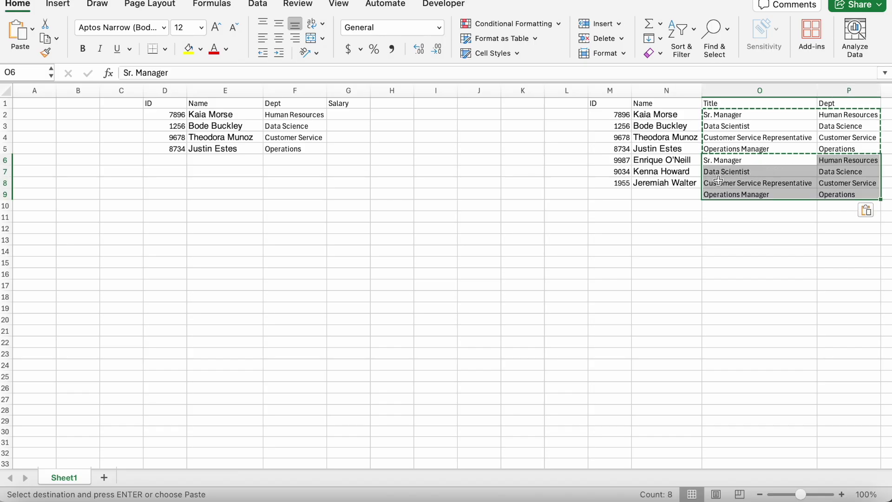
drag(739, 196, 841, 194)
key(Delete)
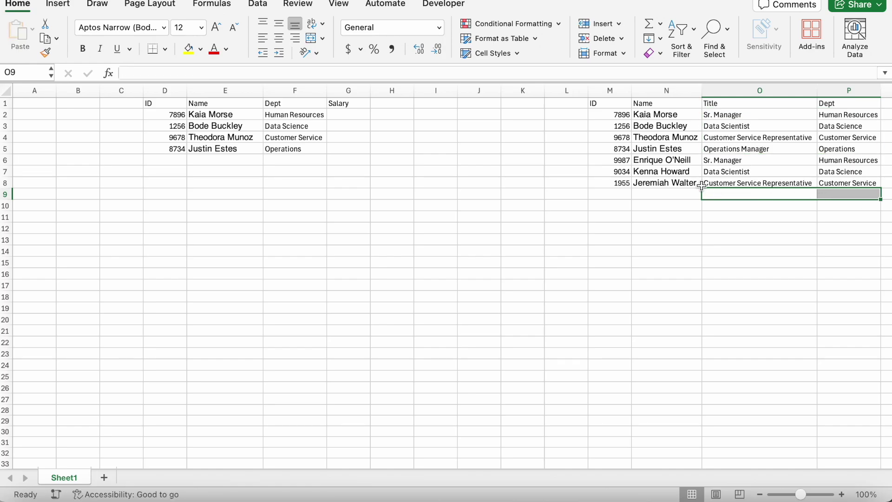
click(667, 183)
click(295, 157)
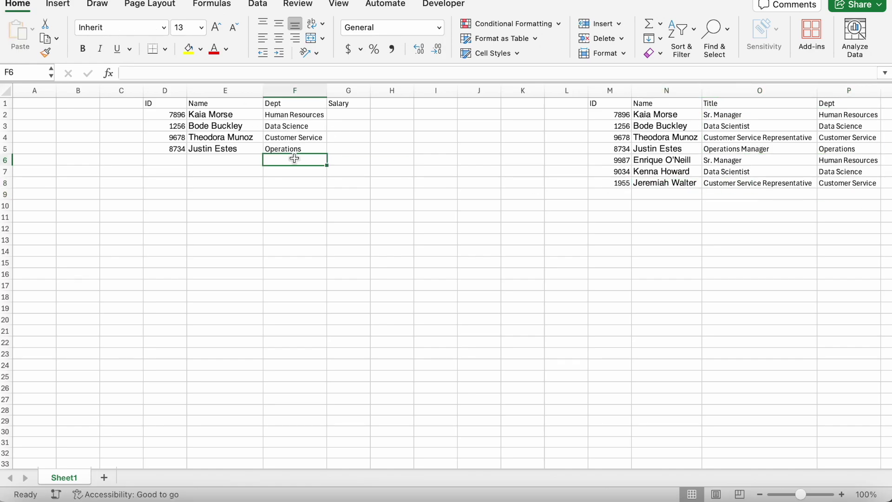
Enter salaries 75000, 95000, 50000 and 60000 in G2:G5
click(357, 117)
text(75000)
key(Return)
text(95000)
key(Return)
text(50000)
key(Return)
text(60000)
key(Return)
scroll(723, 205, right, 2)
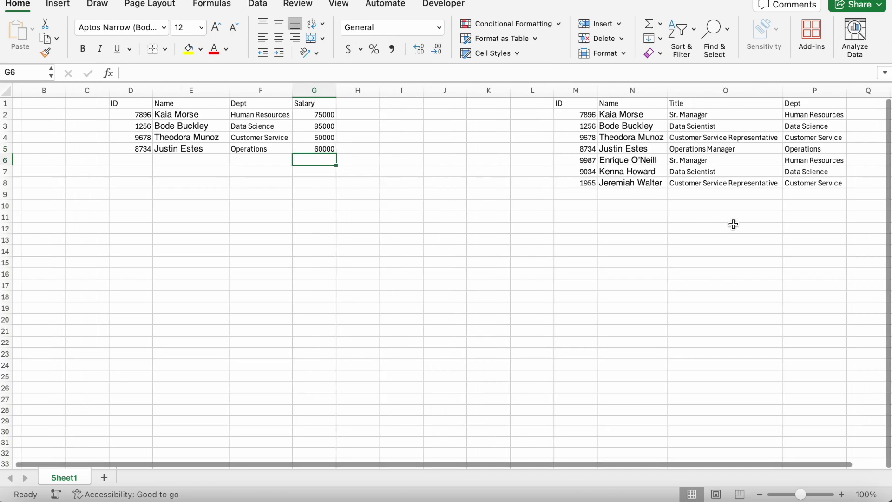
drag(137, 103, 341, 148)
Convert D1:G5 and M1:P8 into formatted tables with headers
key(ctrl+t)
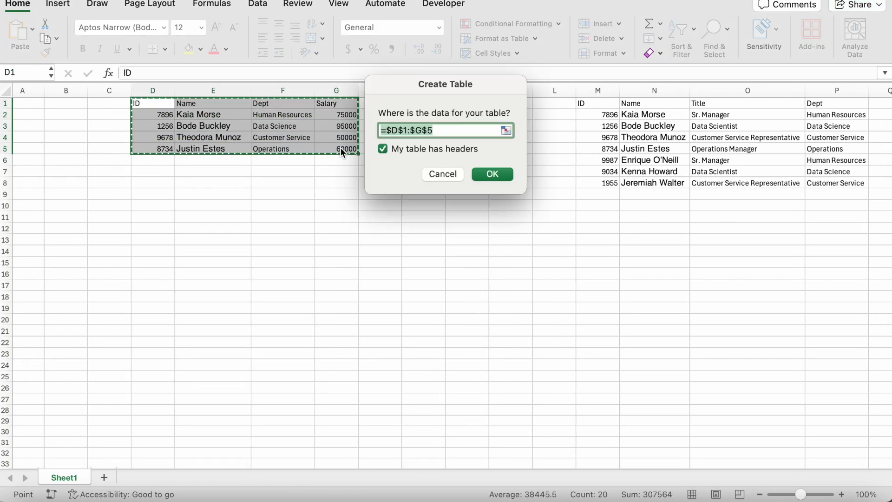
click(507, 173)
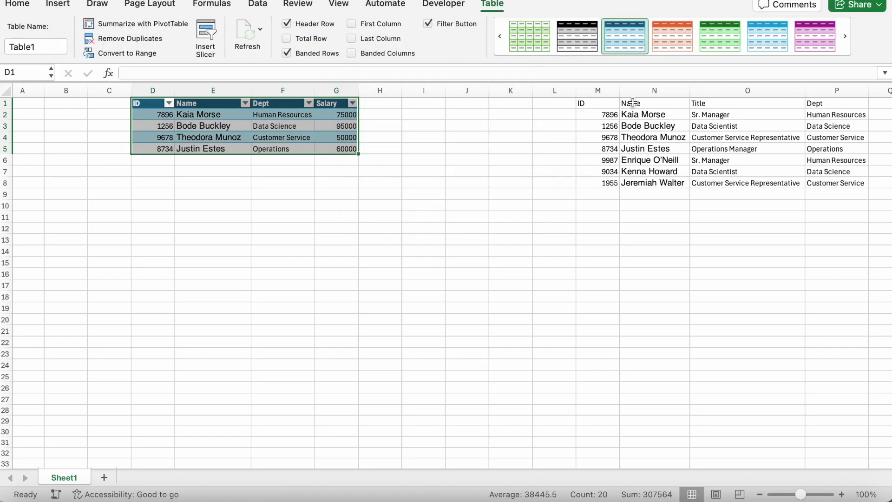
drag(605, 103, 832, 184)
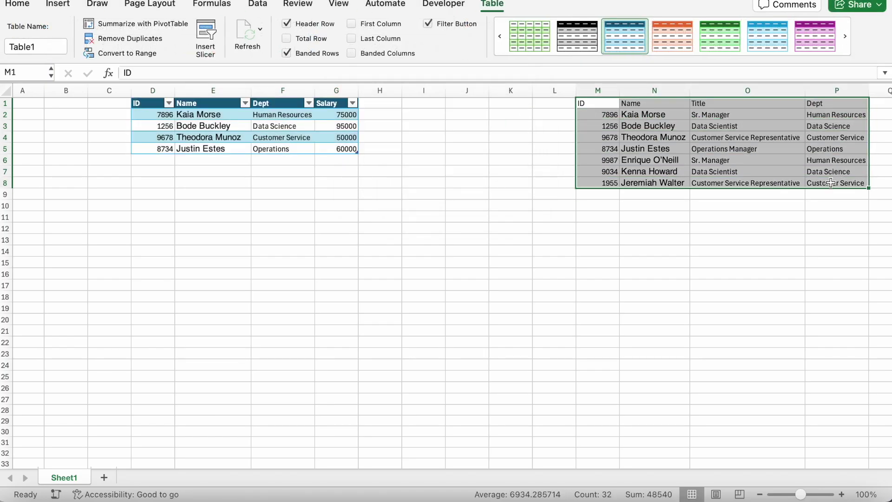
key(ctrl+t)
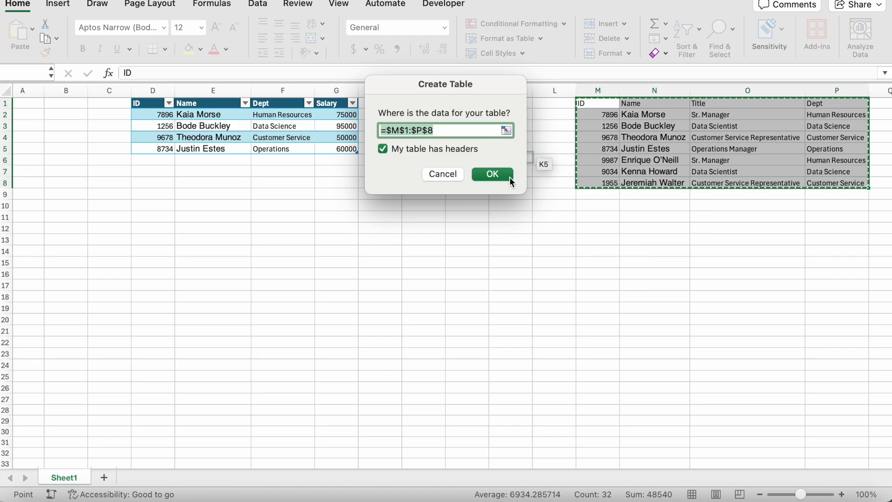
click(506, 175)
scroll(493, 173, right, 2)
scroll(492, 172, left, 2)
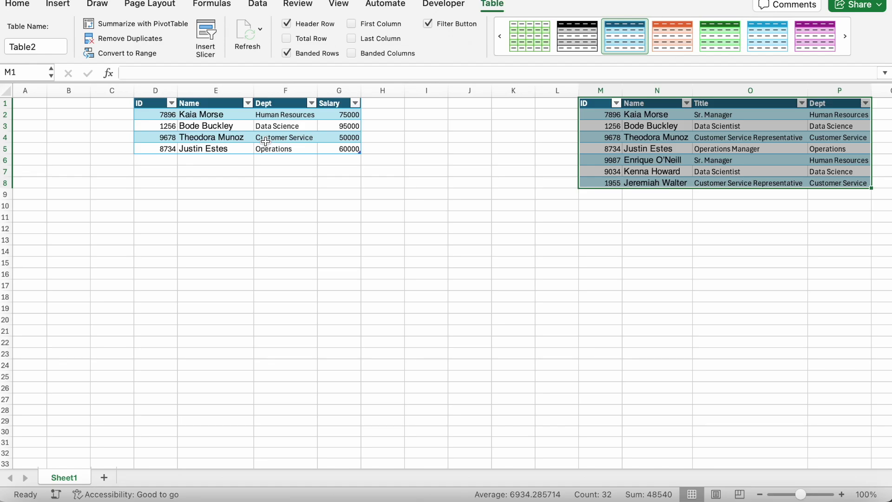
Compare Table1 and Table2, highlighting their names, departments and Title values
click(156, 103)
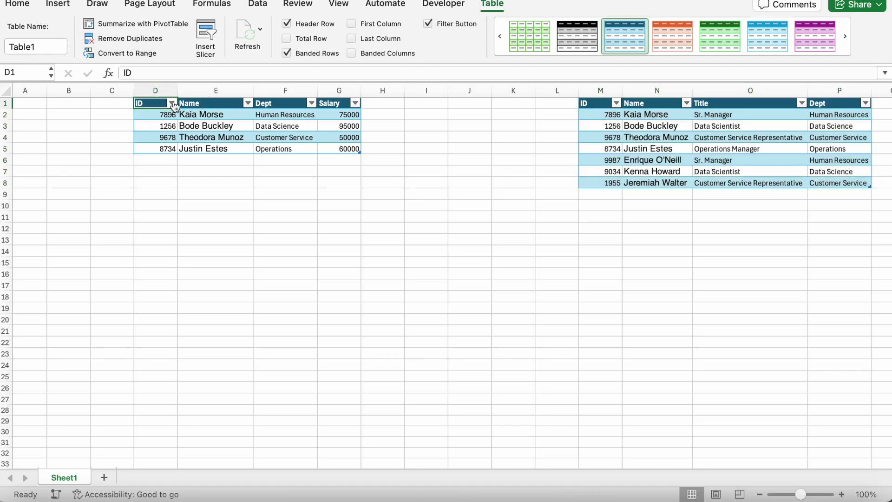
click(604, 104)
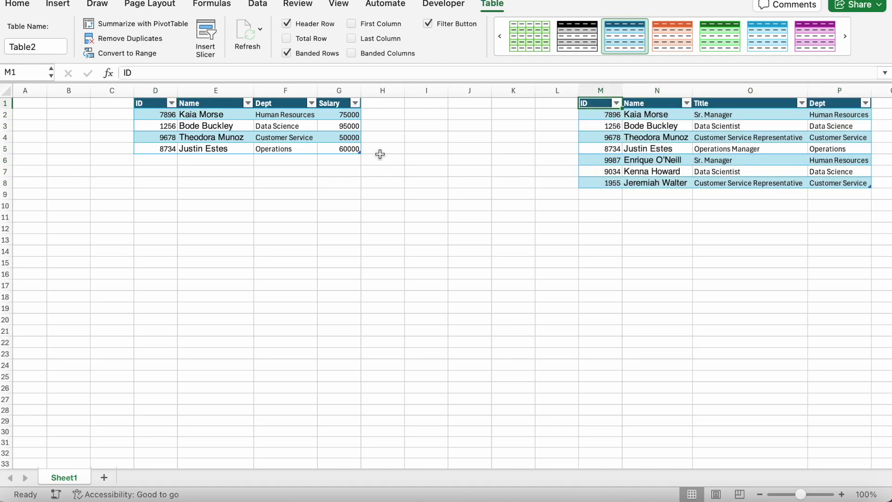
drag(342, 109, 153, 159)
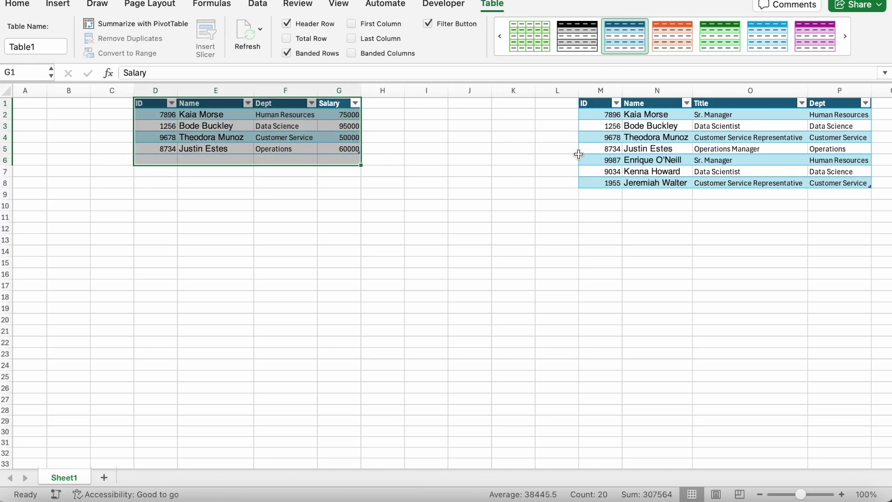
click(725, 99)
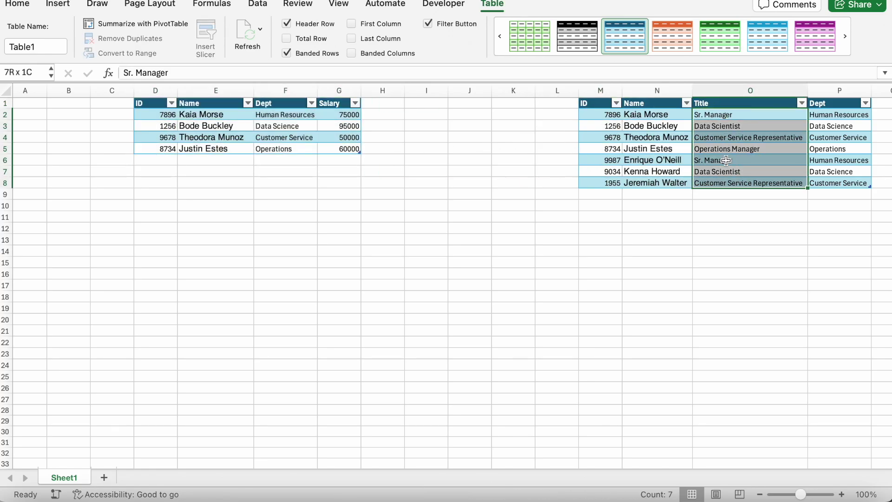
click(292, 141)
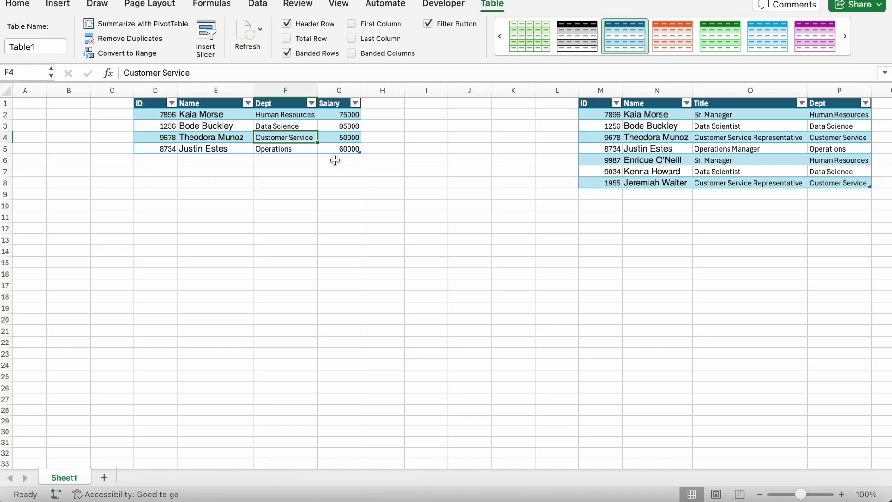
click(214, 112)
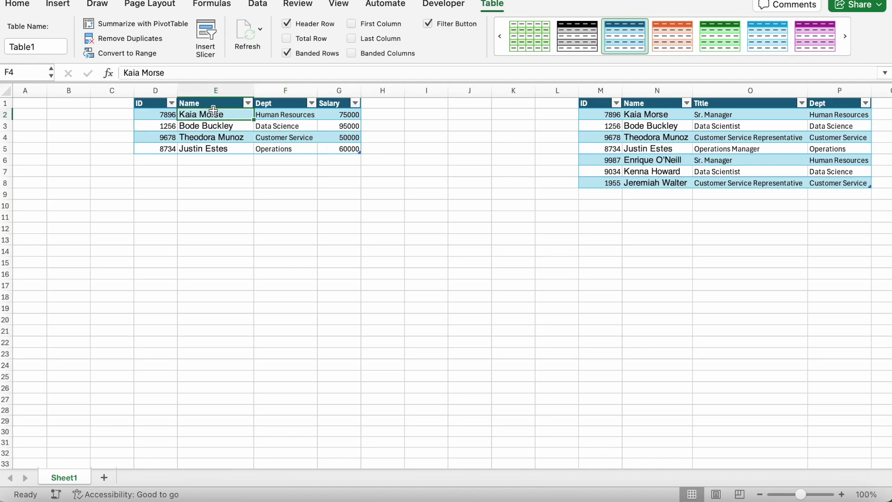
drag(695, 115, 694, 182)
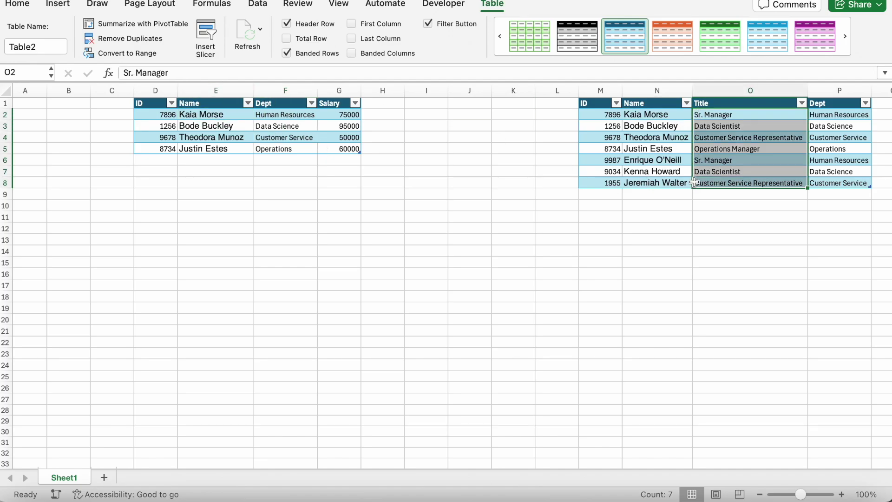
click(470, 124)
Add a Title header in H1 to extend the salary table
click(371, 113)
click(371, 102)
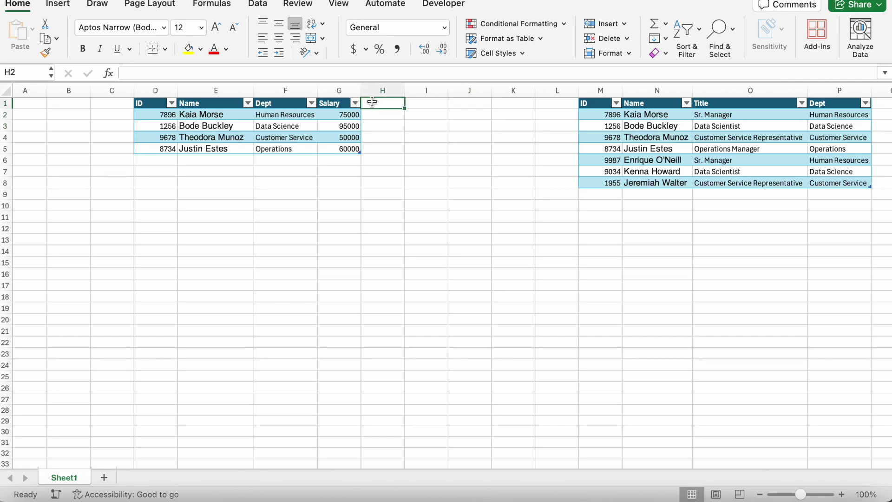
text(Title)
key(Return)
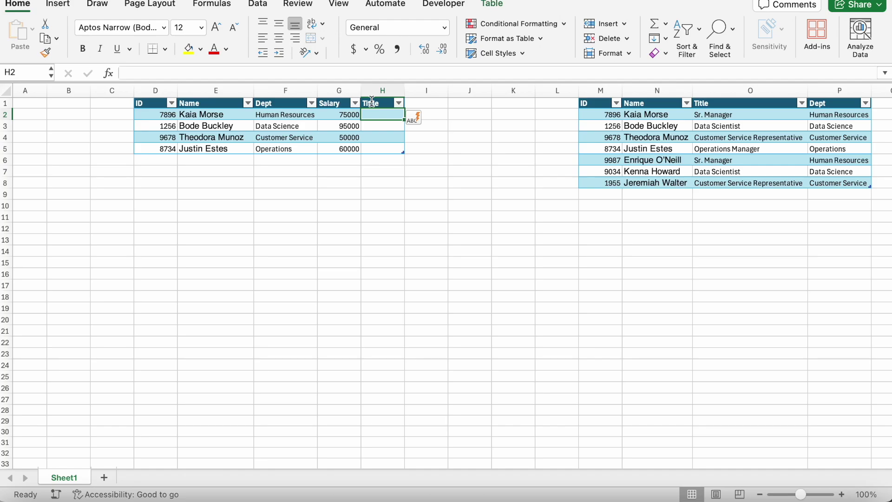
text(=vlookup()
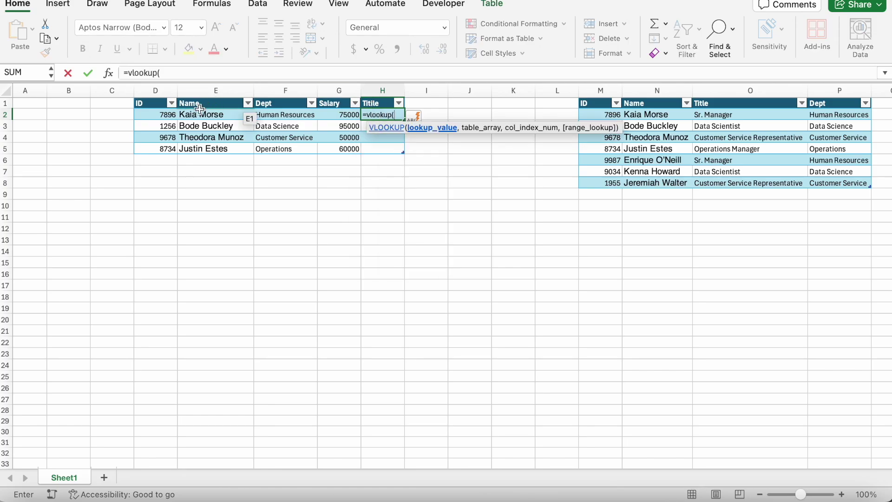
click(160, 116)
text(,)
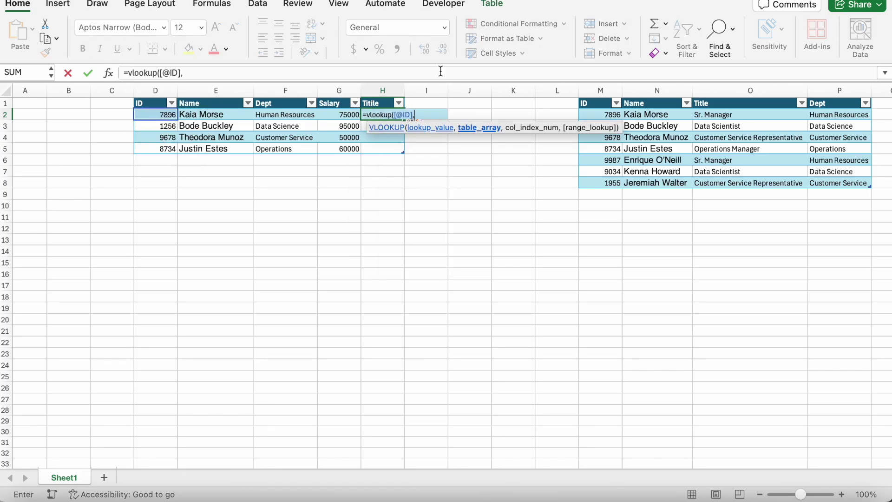
drag(600, 90, 832, 84)
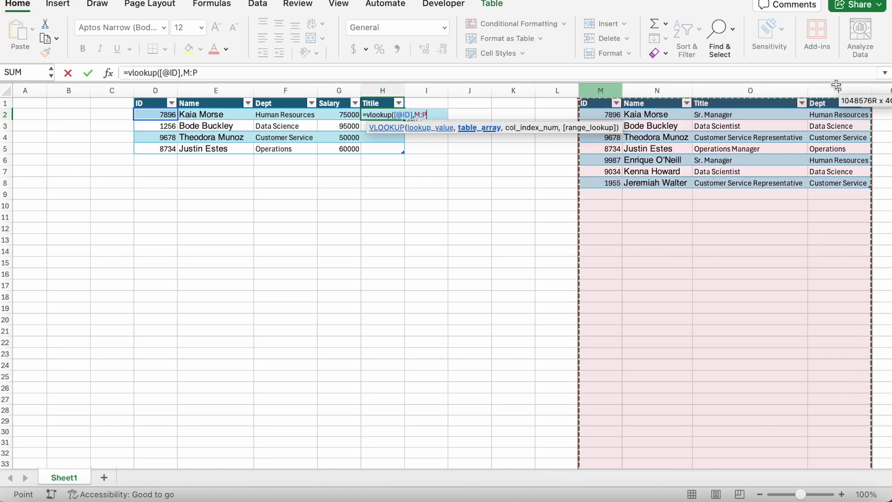
text(,)
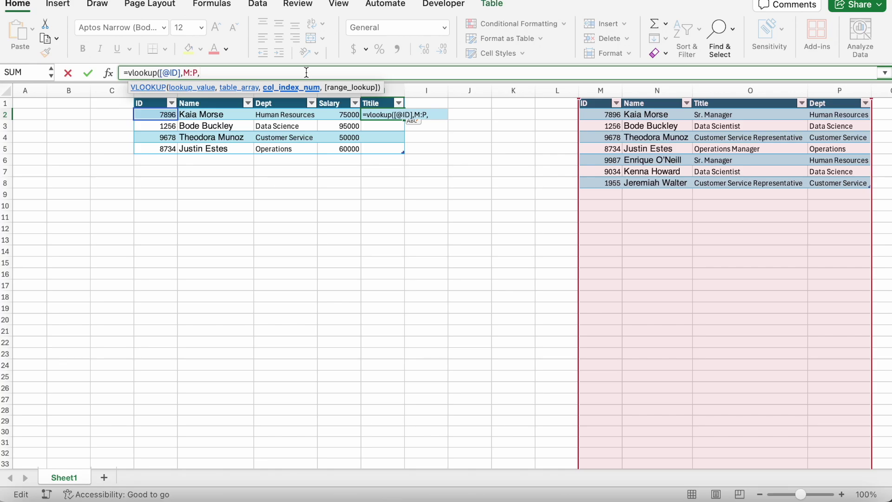
text(3.false))
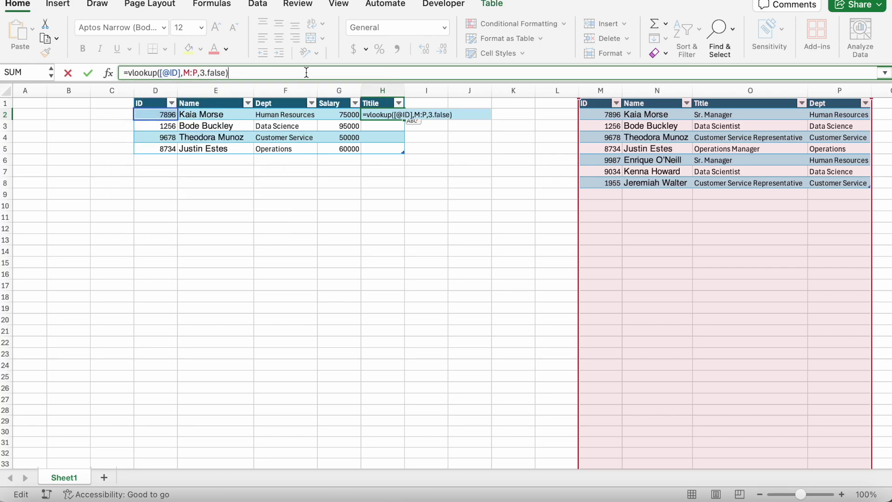
key(Return)
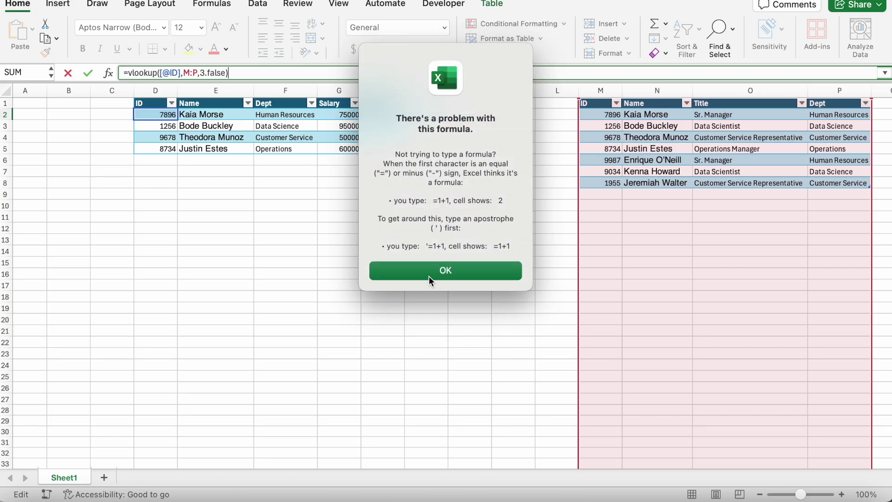
click(429, 271)
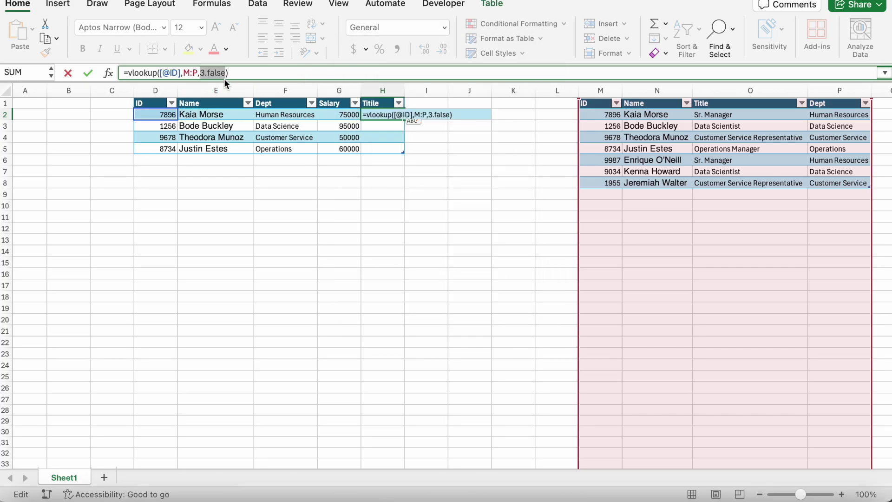
click(206, 72)
key(BackSpace)
text(,)
key(Return)
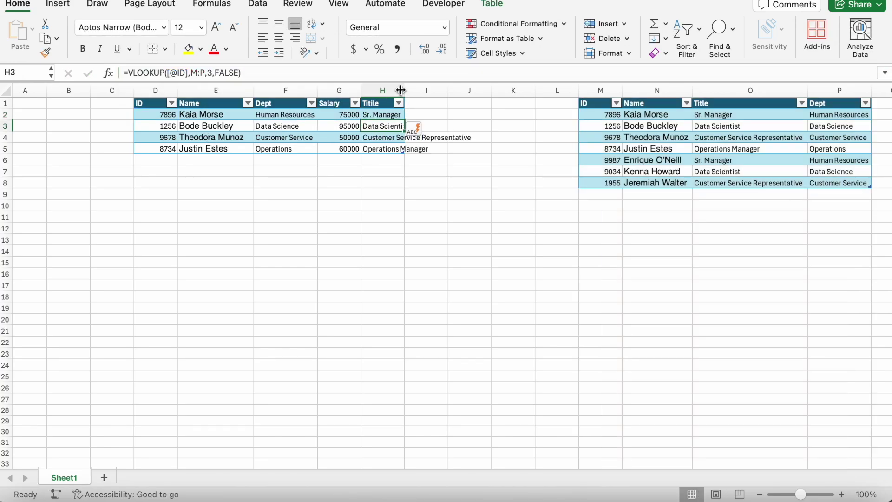
Autofit column H and review the looked-up titles in H2:H5
double_click(400, 90)
click(392, 151)
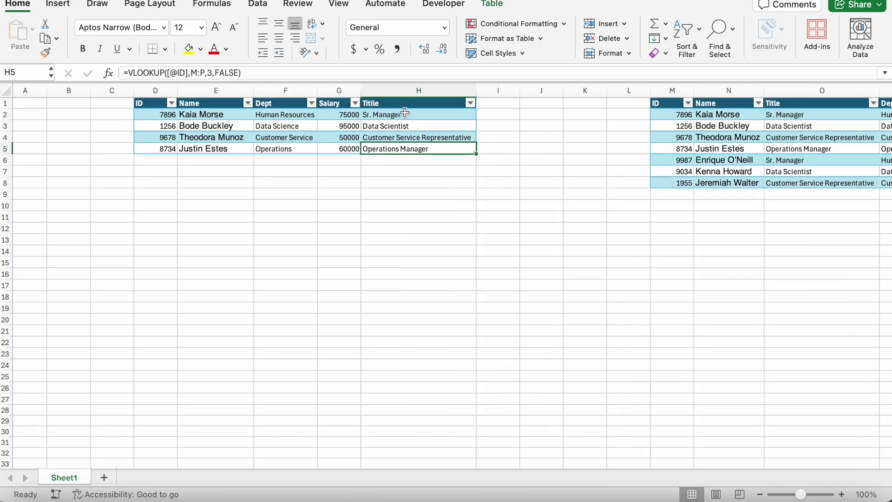
drag(405, 113, 401, 148)
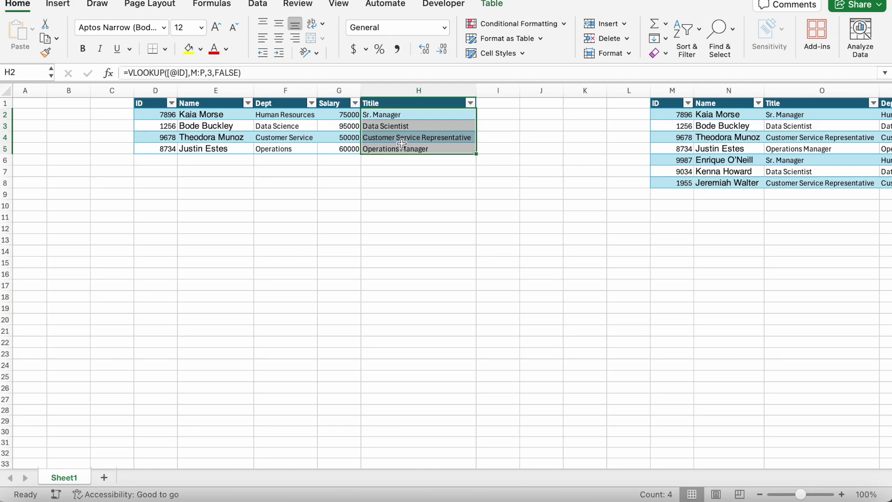
click(403, 160)
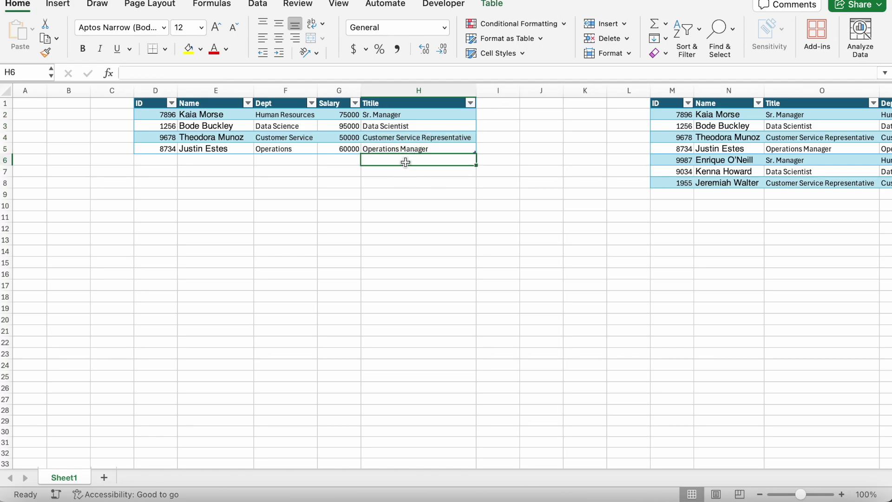
scroll(404, 162, right, 5)
click(774, 103)
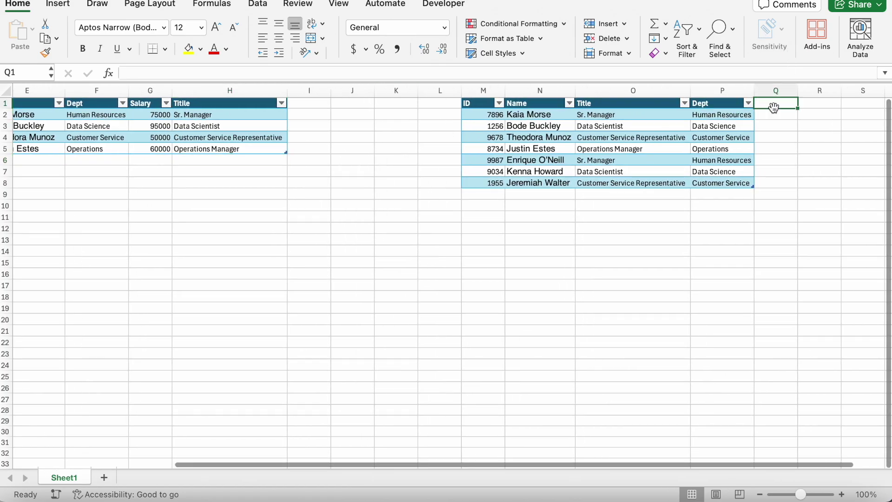
click(775, 117)
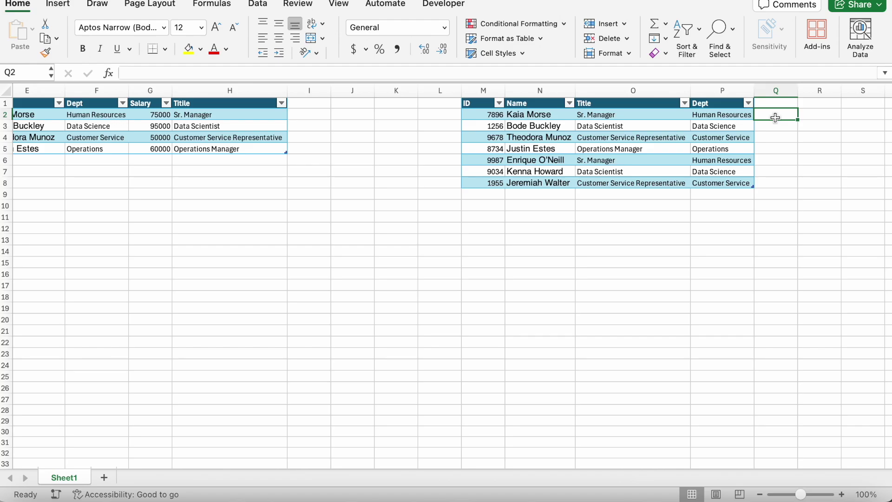
text(=vlook)
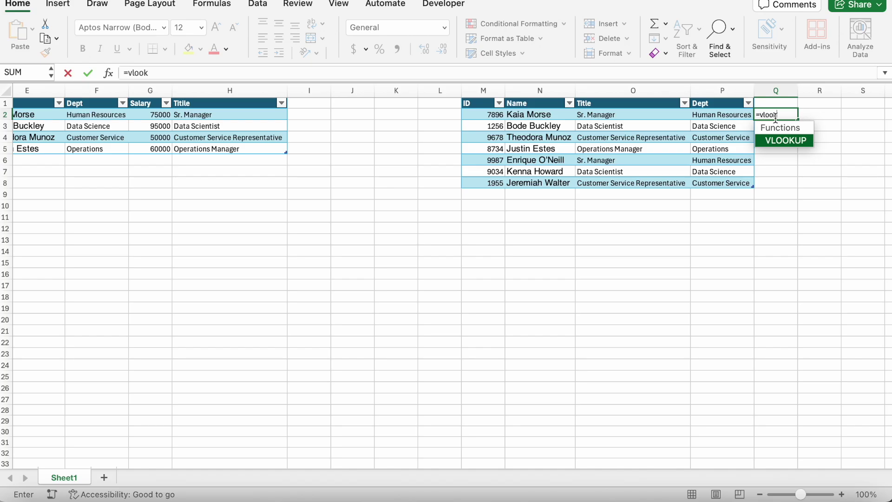
text(k)
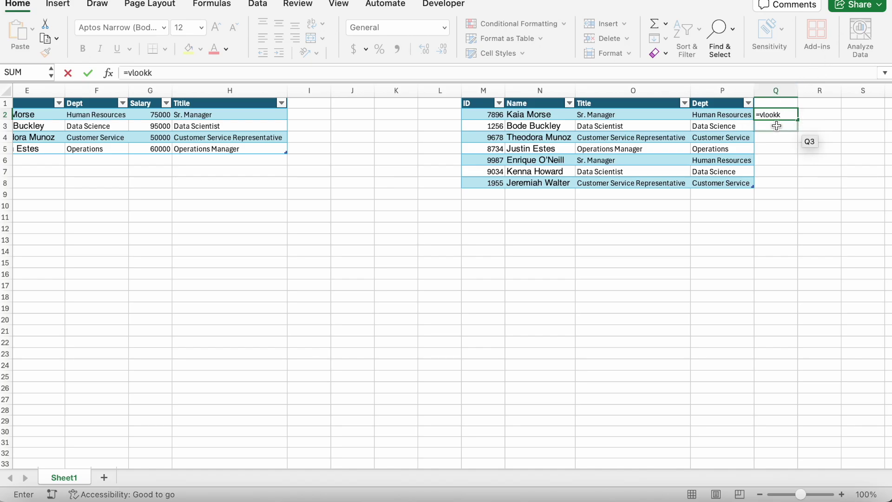
key(BackSpace)
text(up()
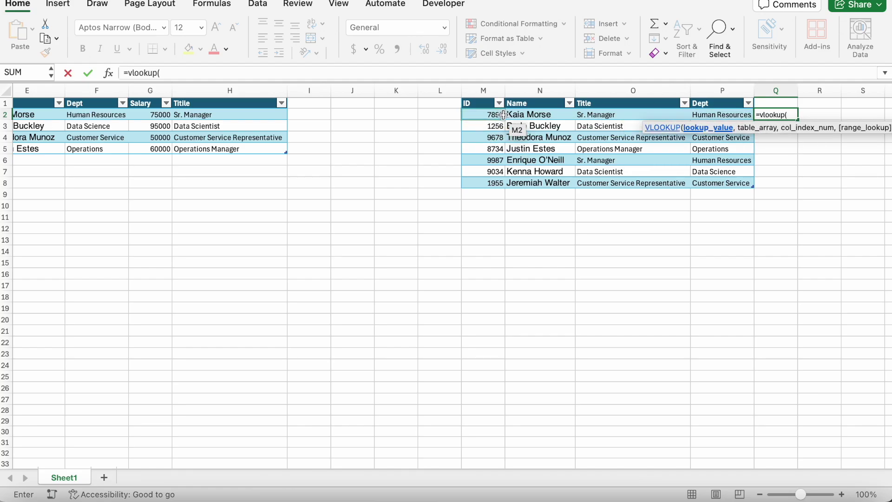
click(504, 115)
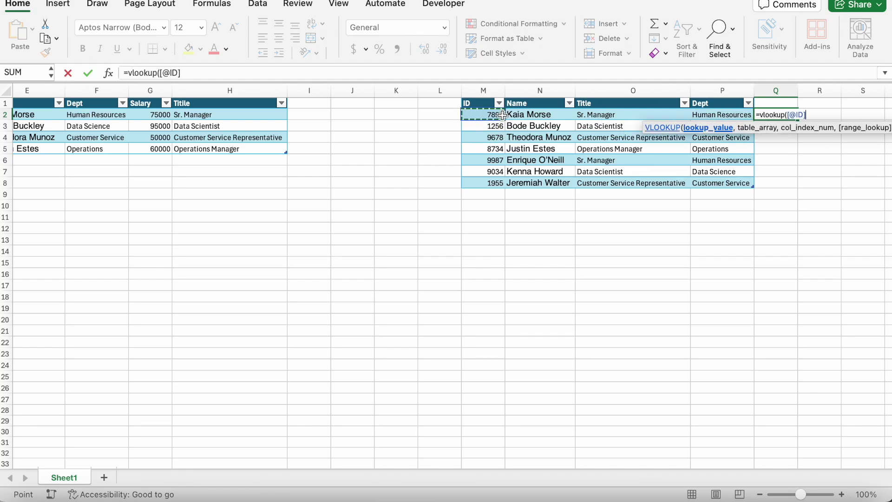
text(,)
scroll(155, 106, left, 3)
scroll(155, 106, left, 1)
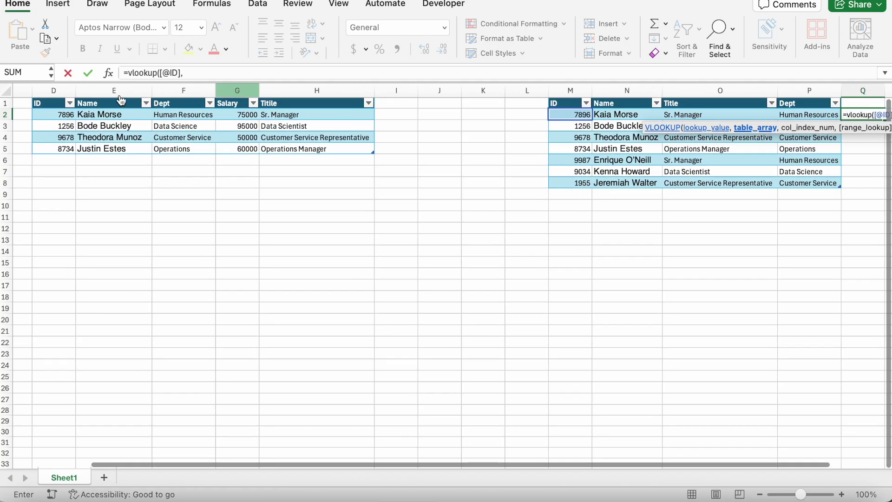
drag(54, 90, 316, 91)
click(237, 73)
text(,)
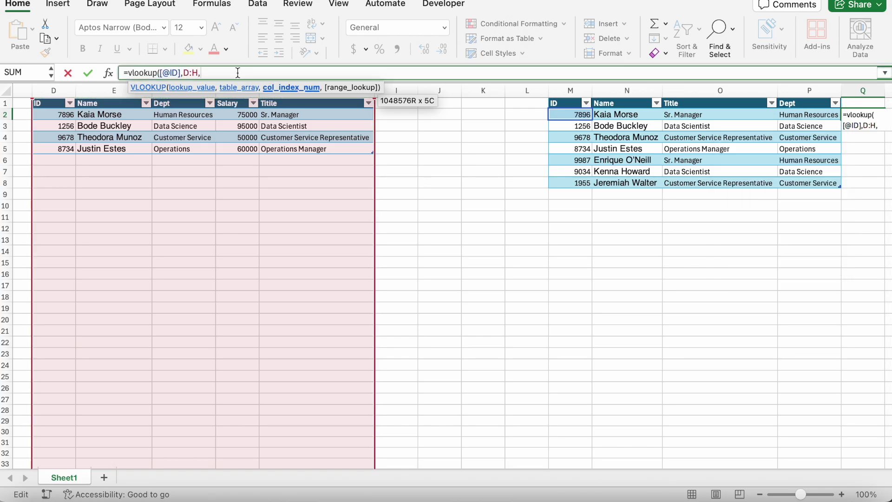
text(3,)
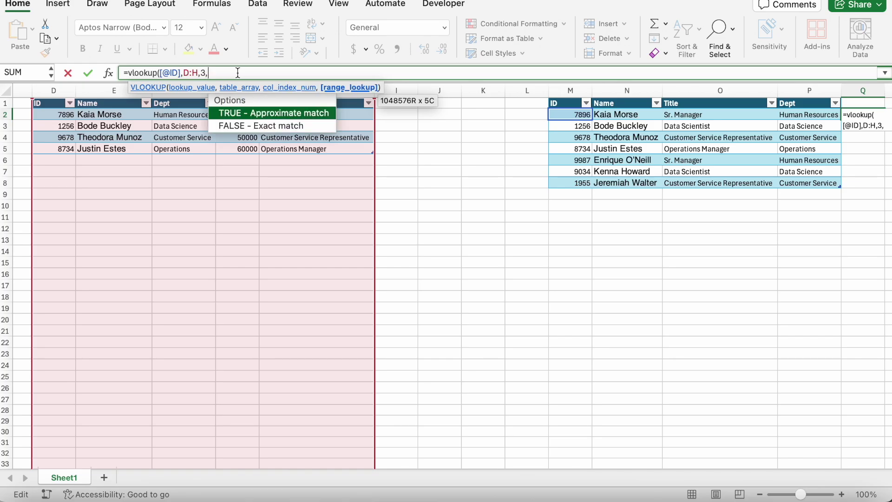
text(false))
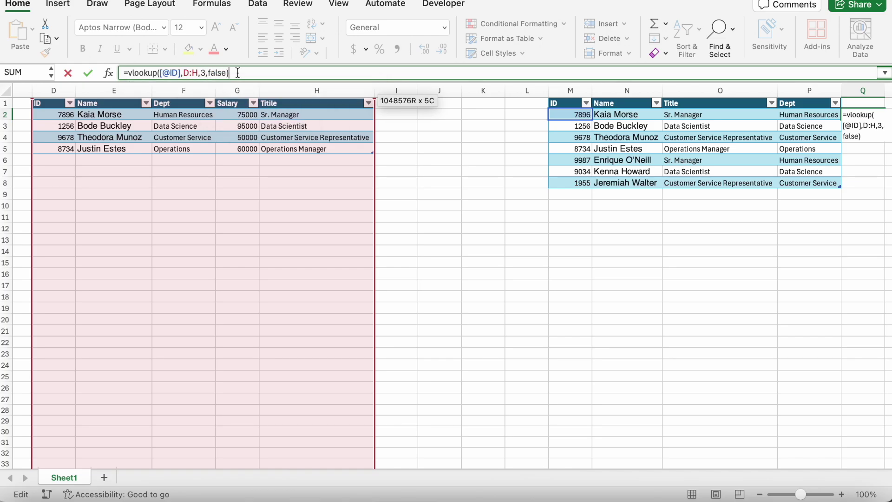
key(Return)
scroll(671, 203, right, 3)
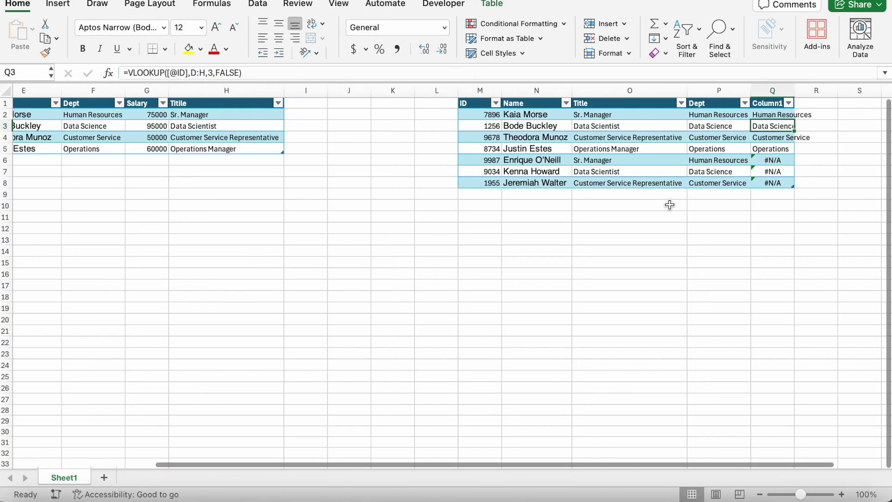
Widen column Q and rename the Column1 header to Salary
click(778, 96)
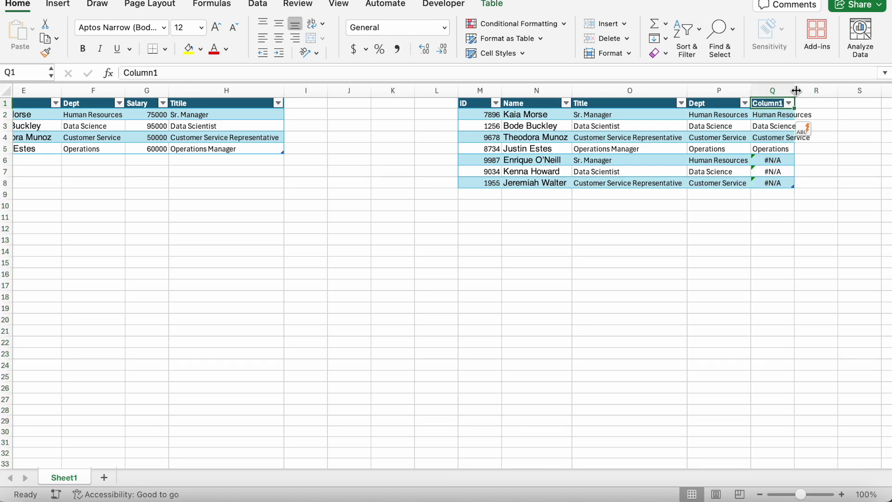
drag(795, 90, 811, 90)
click(788, 103)
text(Sa)
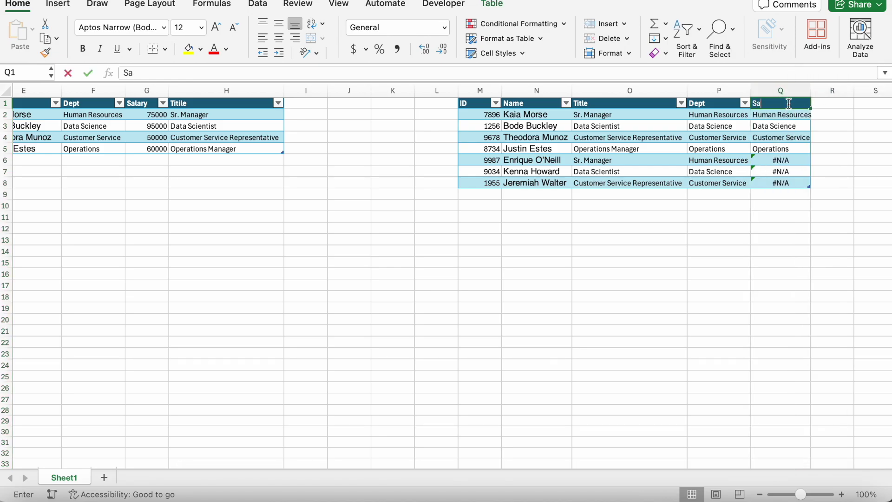
text(lary)
key(Return)
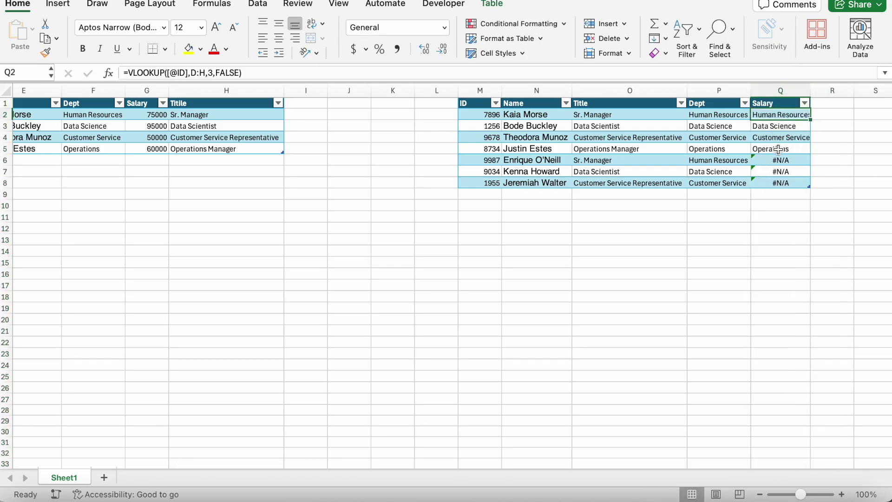
Change the VLOOKUP column index from 3 to 4 so salaries are returned
scroll(771, 123, left, 3)
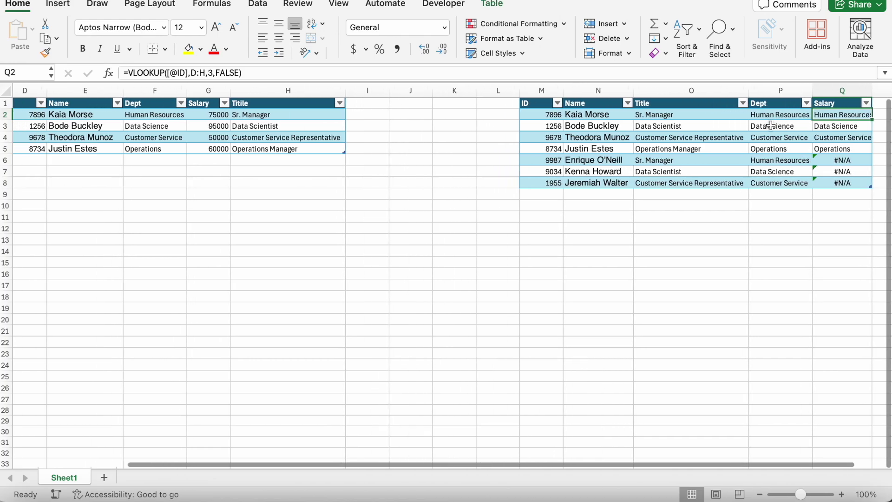
scroll(771, 126, right, 2)
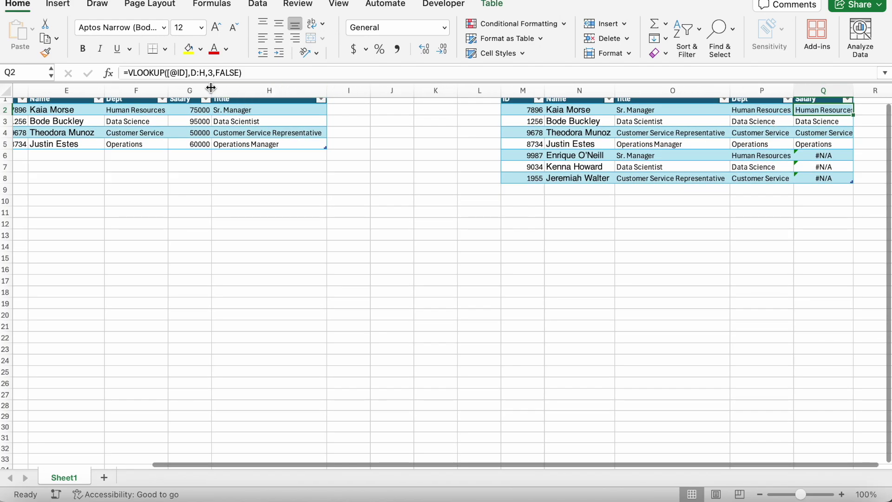
double_click(211, 73)
text(4)
key(Return)
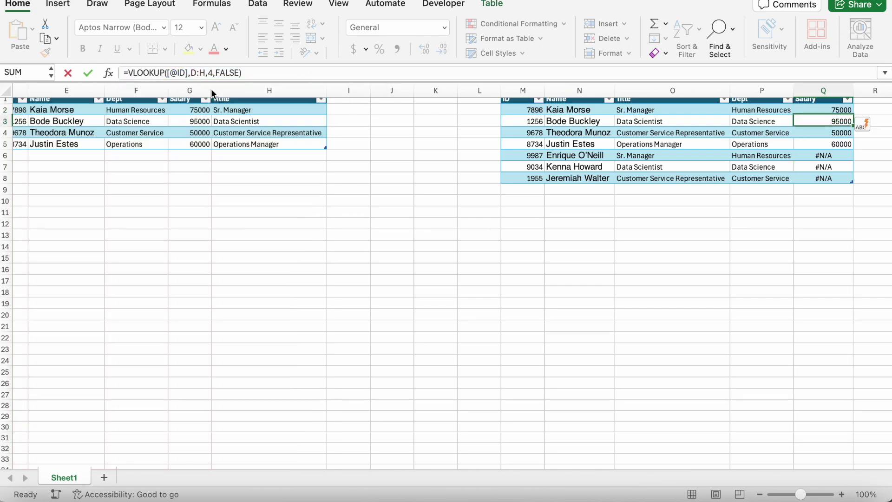
Select the three unmatched rows N6:Q8 and inspect the #N/A formula in Q7
scroll(824, 120, up, 1)
click(826, 159)
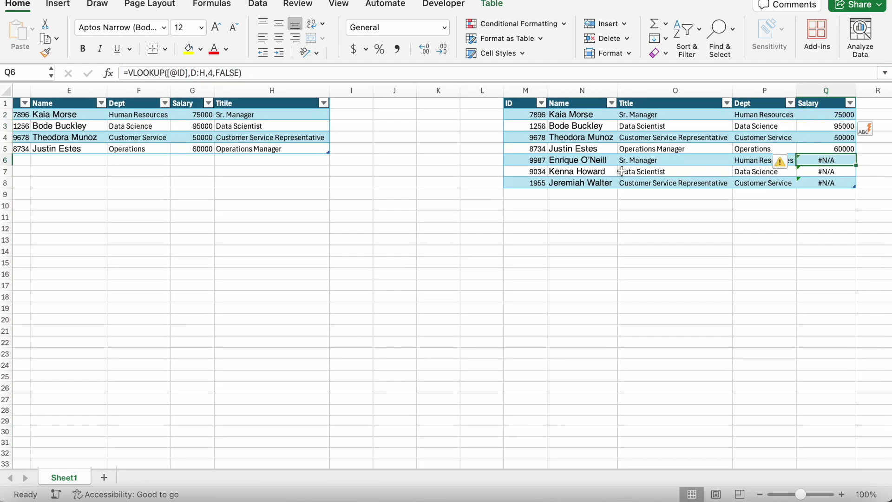
click(551, 159)
drag(551, 160, 817, 183)
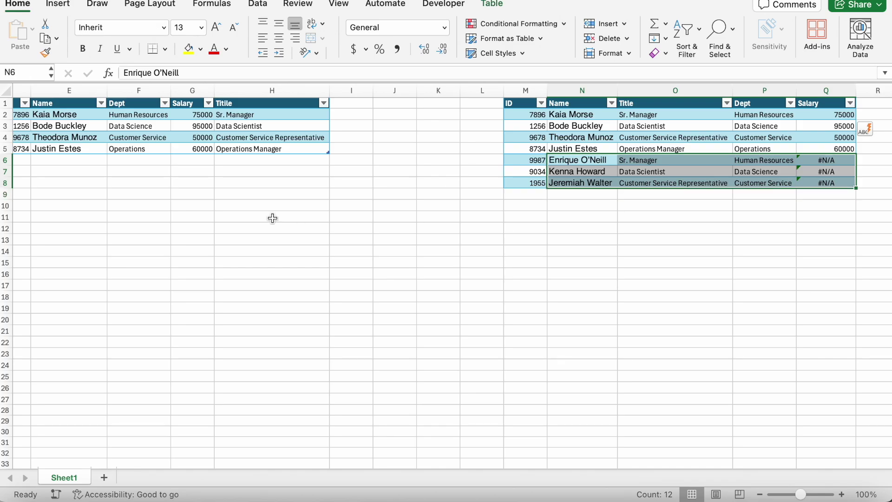
scroll(187, 159, left, 3)
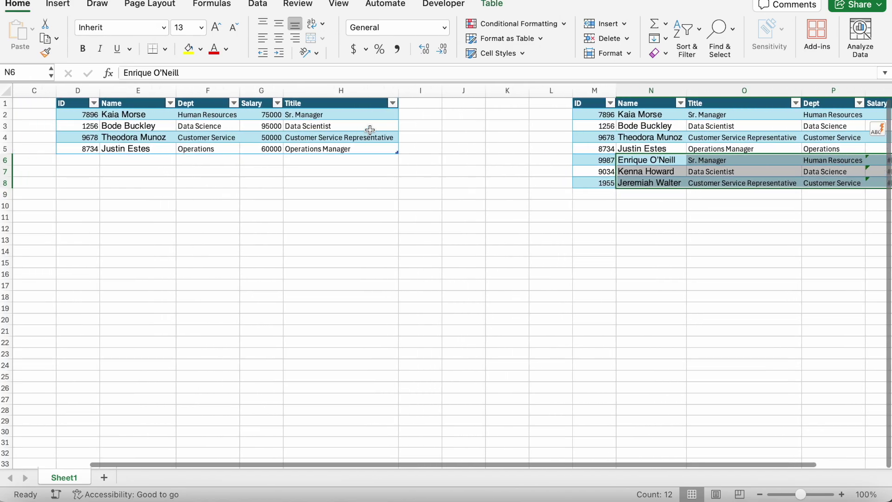
scroll(722, 173, right, 3)
click(853, 170)
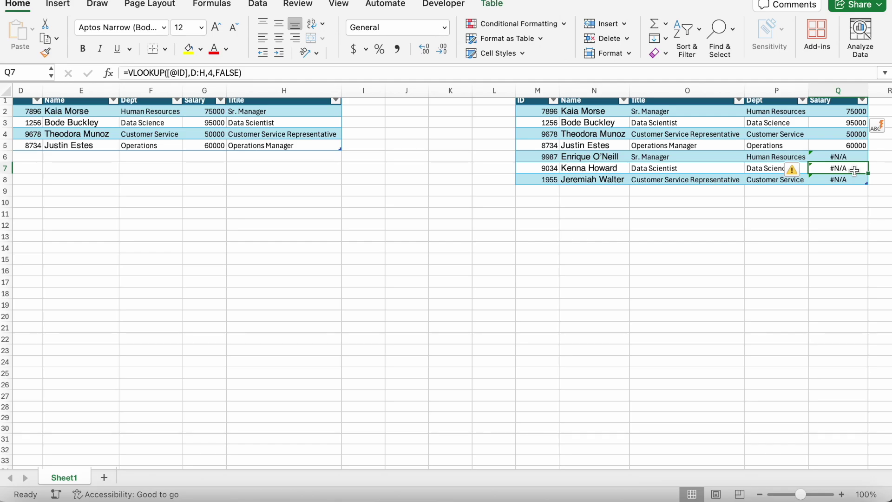
Review the left table's Dept column header in the worksheet
scroll(854, 170, left, 1)
scroll(854, 171, up, 1)
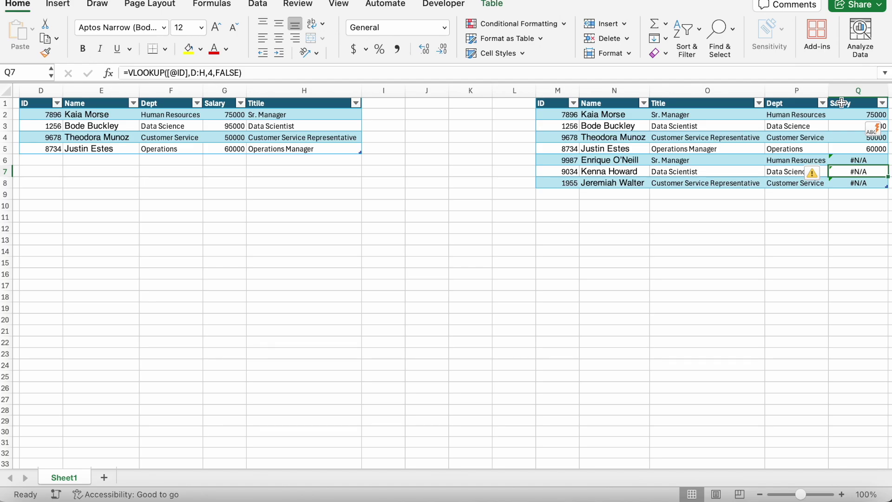
click(781, 103)
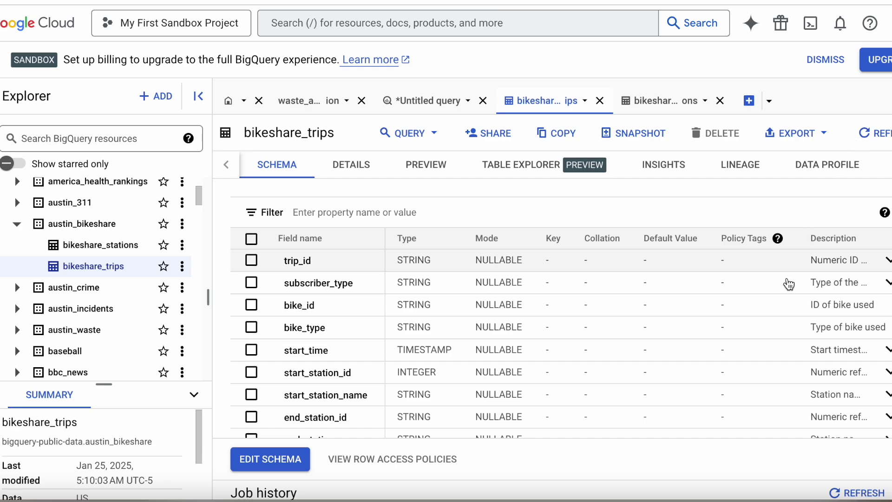
Preview the bikeshare_trips table rows and scroll across its columns, staying on the page
scroll(426, 387, down, 2)
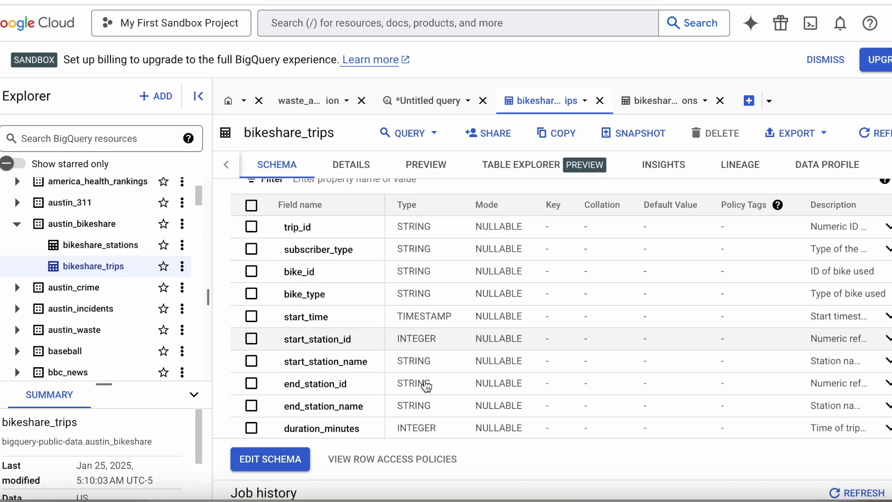
scroll(426, 387, up, 1)
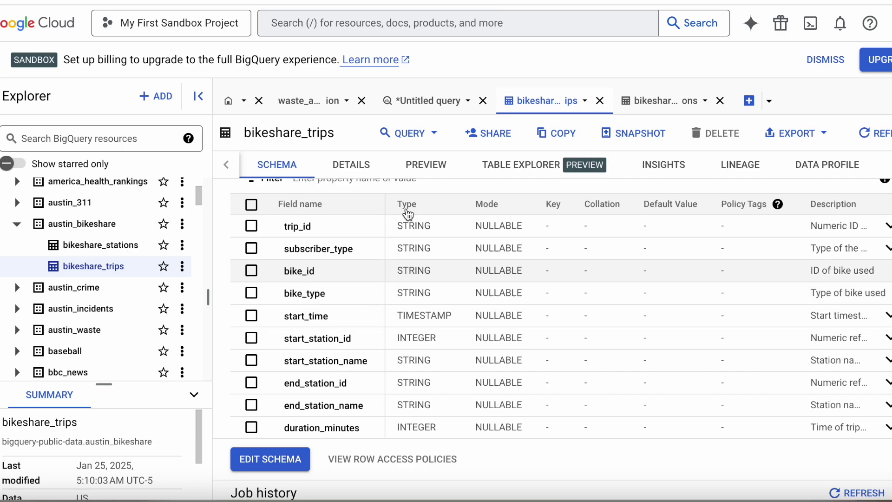
click(426, 165)
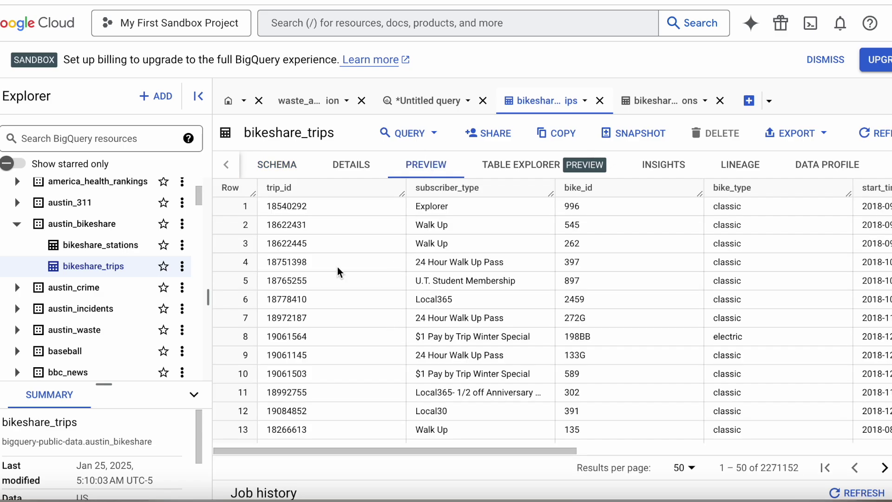
scroll(529, 219, right, 5)
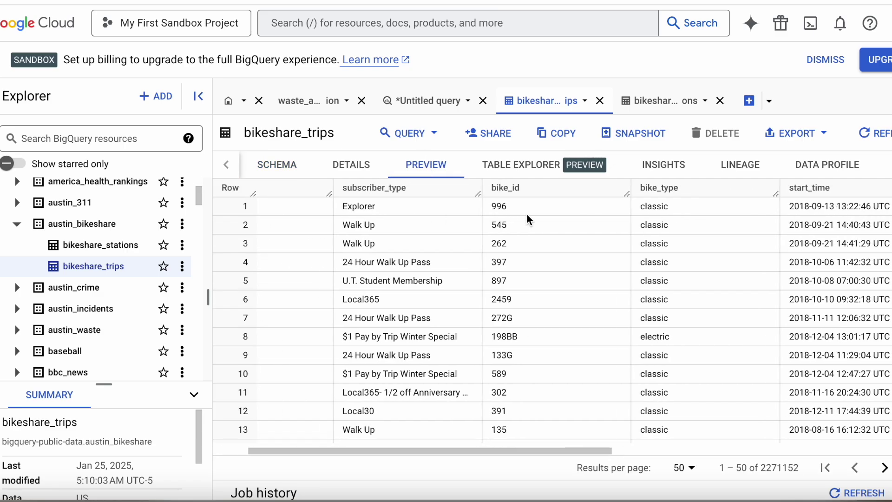
scroll(628, 209, right, 7)
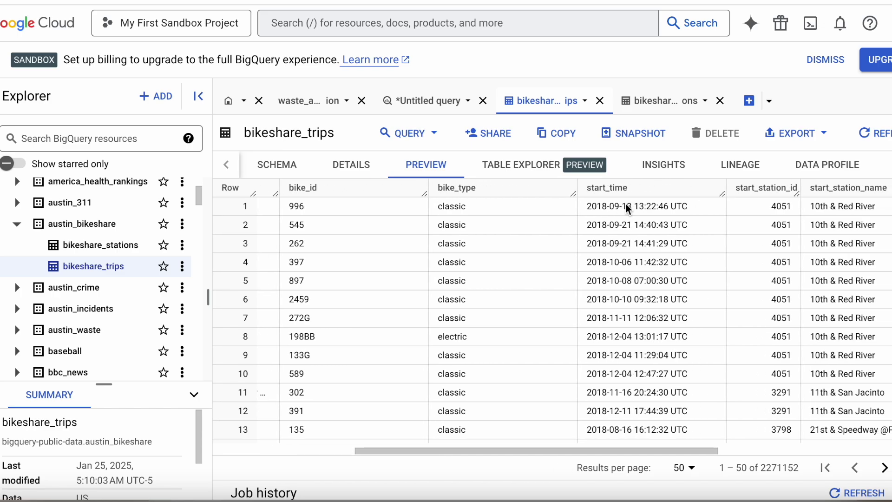
scroll(628, 209, right, 6)
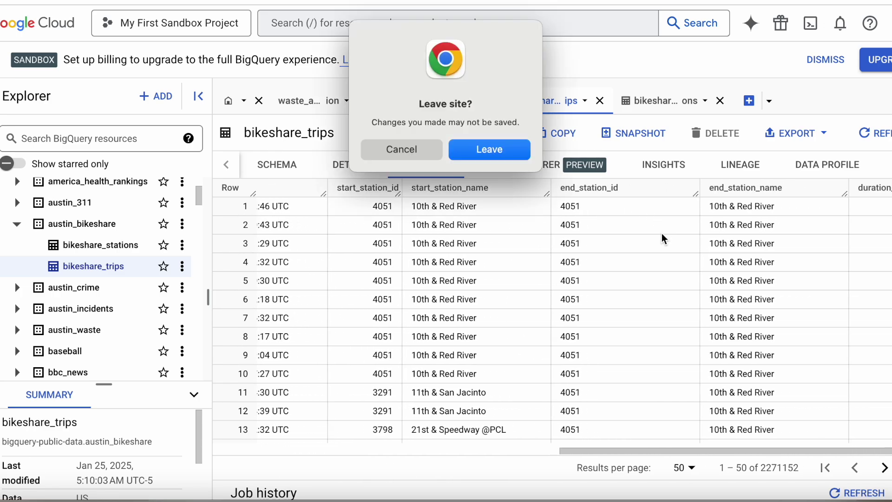
click(398, 150)
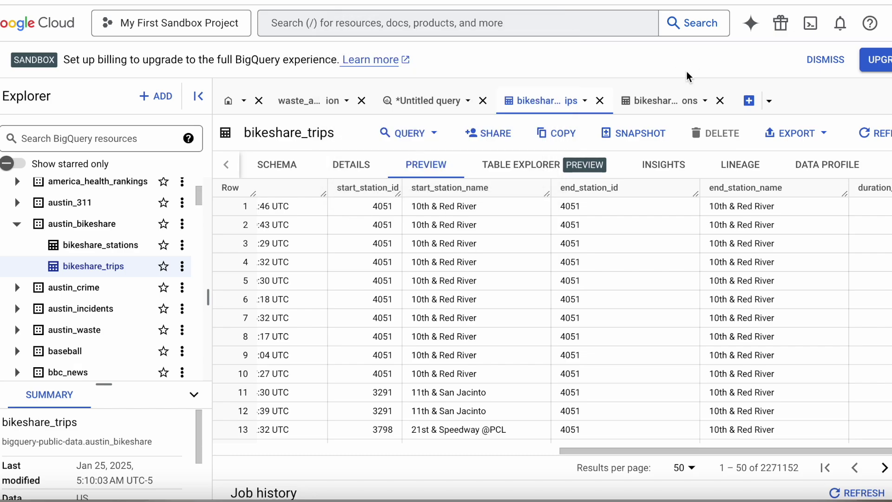
Scroll through the columns of the bikeshare_stations table preview
click(655, 101)
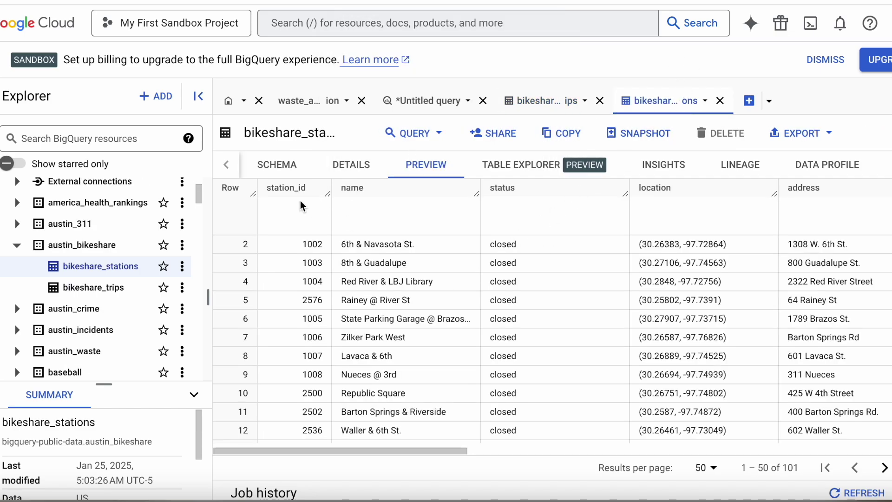
scroll(539, 249, right, 1)
scroll(539, 249, right, 5)
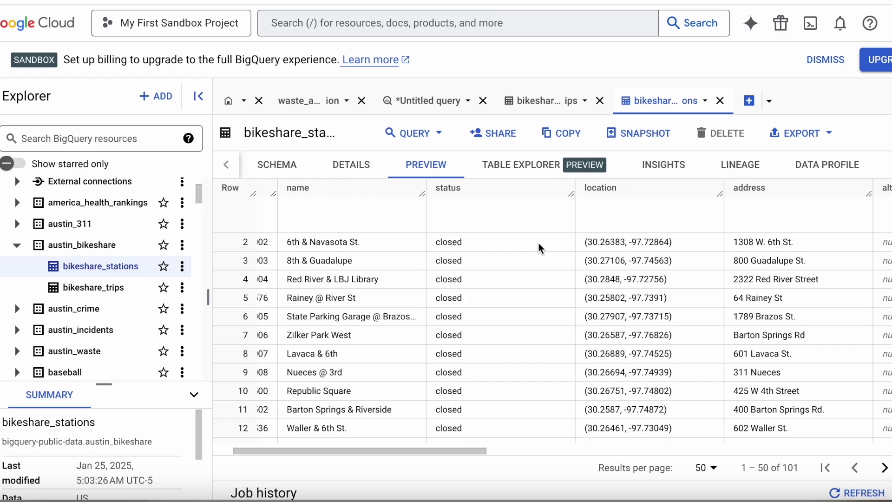
scroll(538, 242, right, 6)
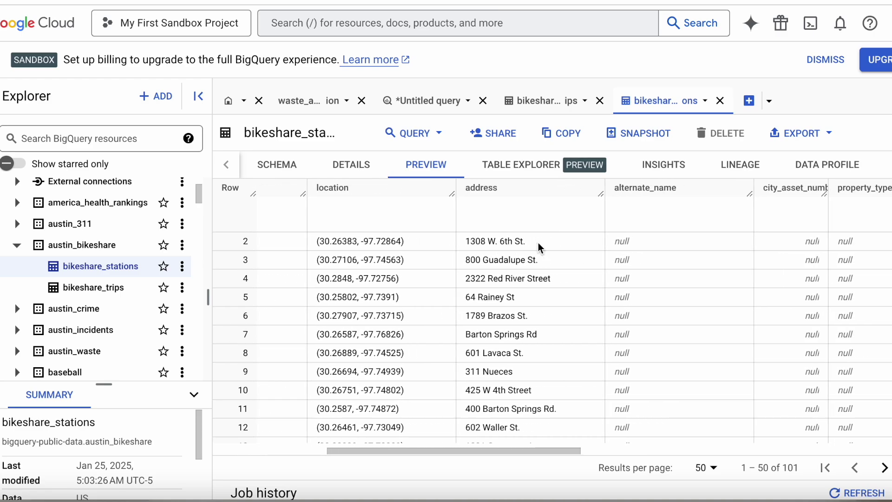
scroll(533, 250, right, 10)
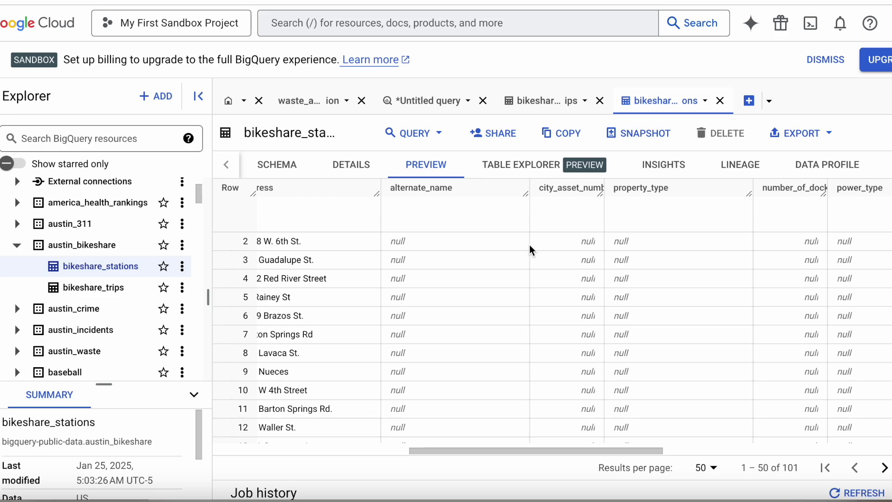
scroll(531, 250, right, 2)
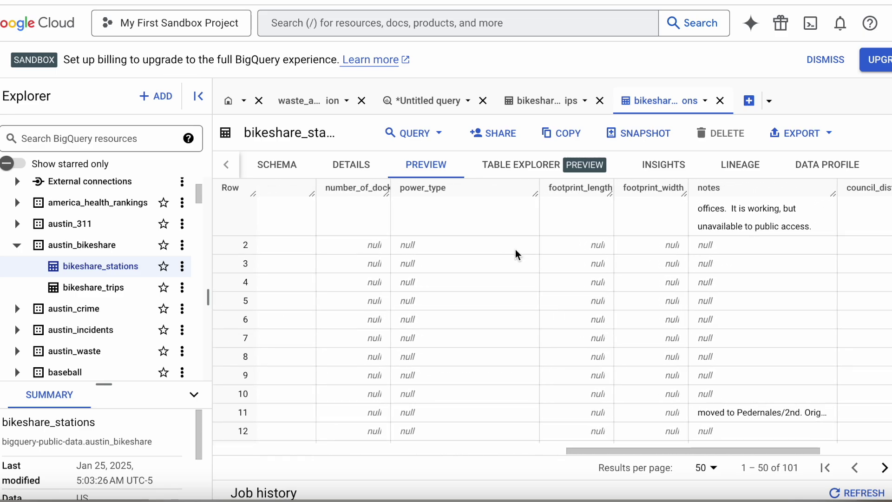
scroll(642, 230, right, 5)
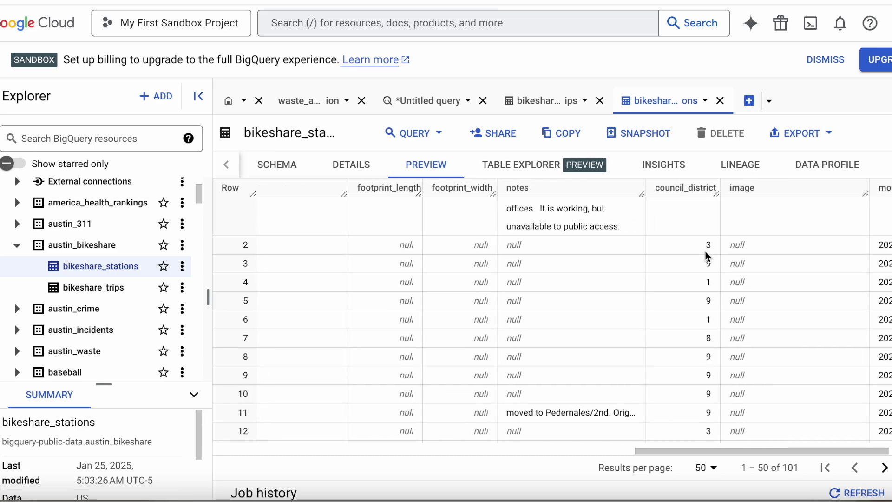
scroll(706, 254, right, 3)
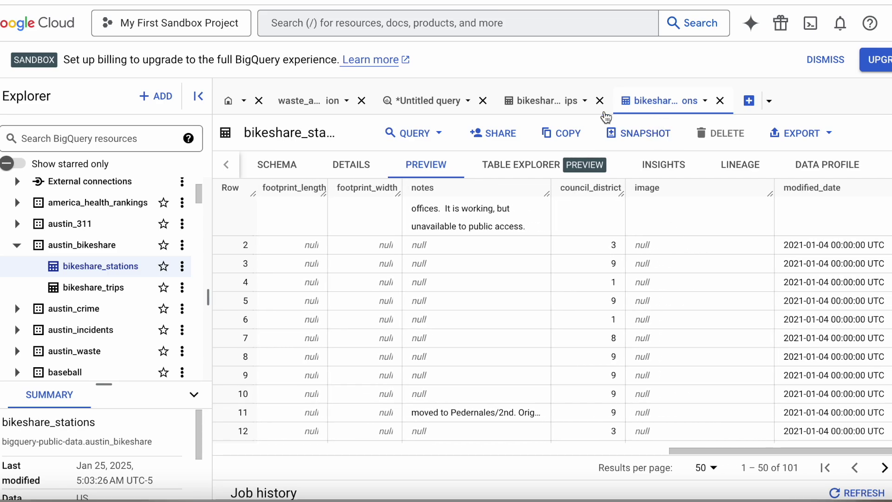
Compare the trips and stations previews again, ending on bikeshare_trips
click(540, 108)
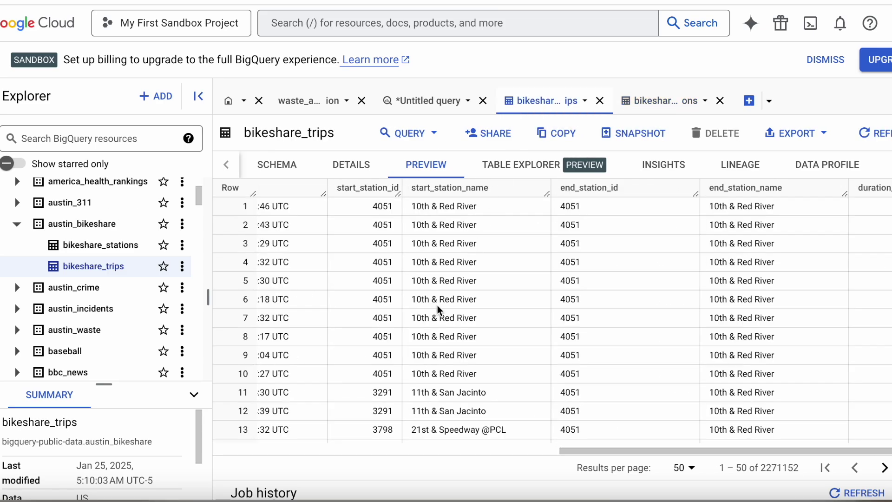
scroll(483, 317, left, 2)
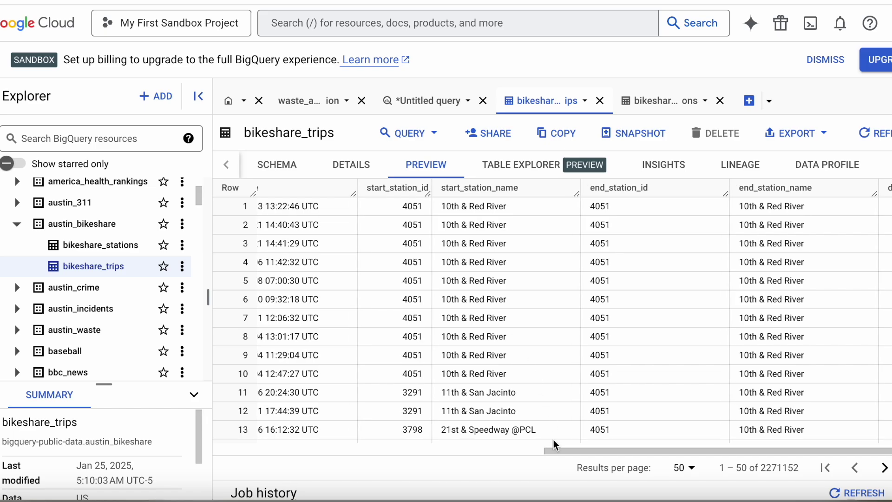
drag(556, 457, 305, 458)
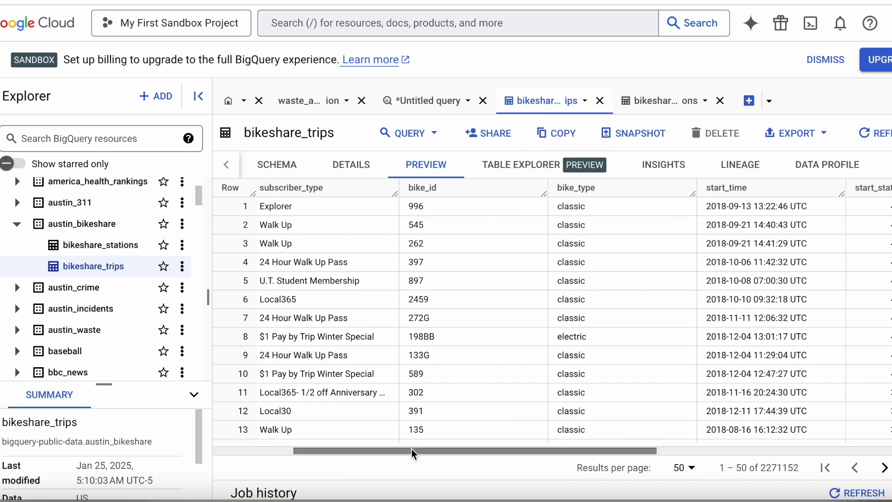
drag(415, 454, 321, 458)
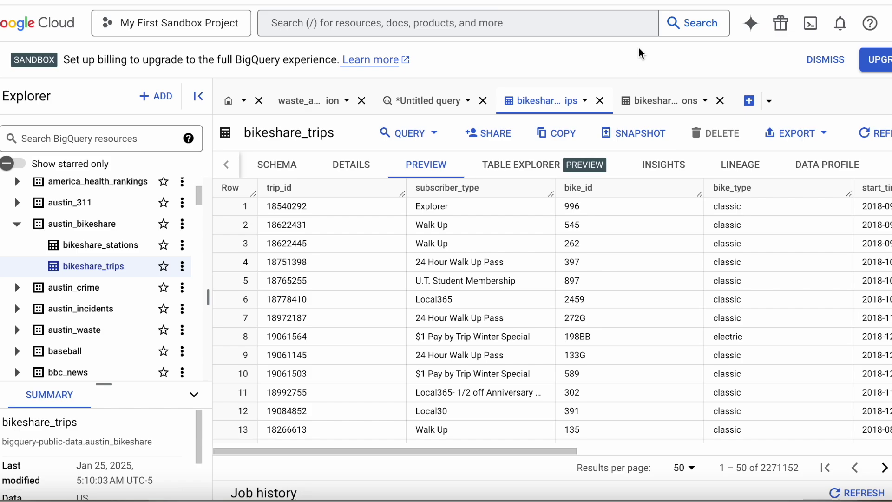
click(660, 101)
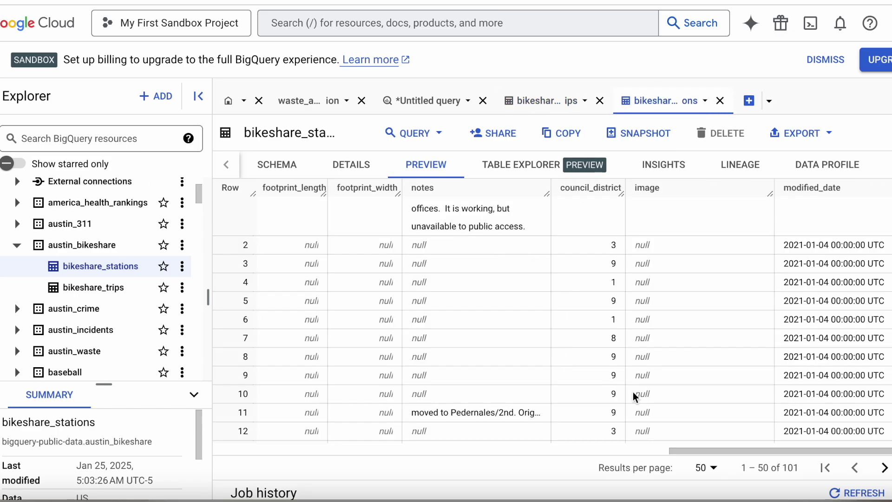
drag(677, 450, 249, 453)
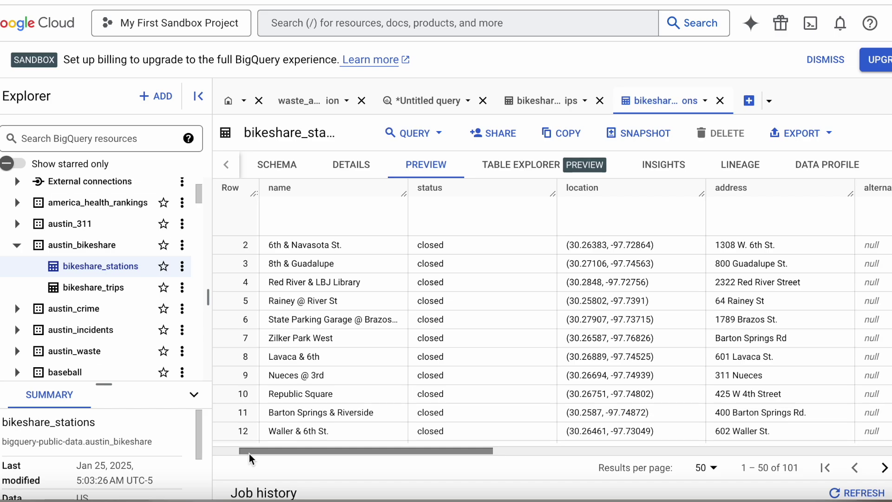
drag(452, 457, 361, 456)
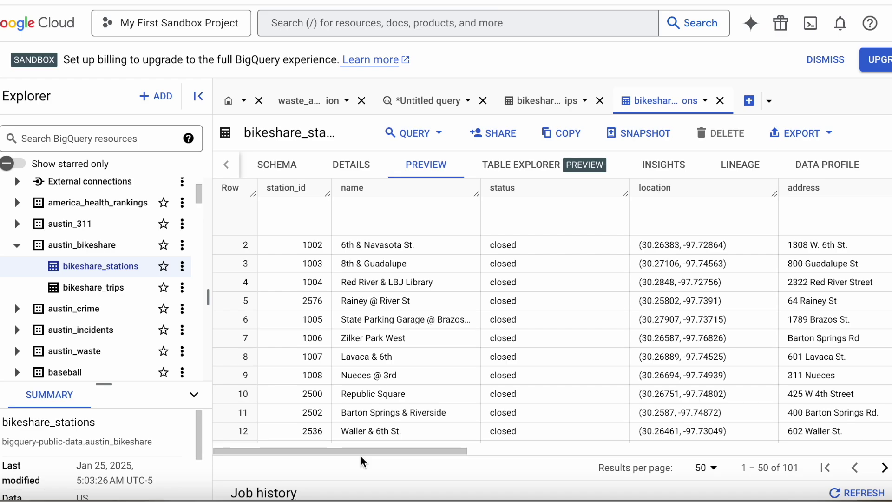
click(547, 109)
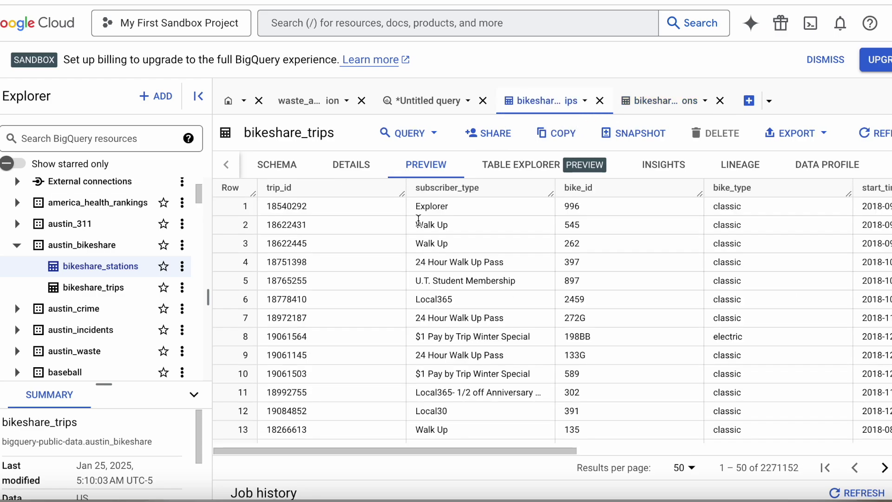
drag(420, 449, 659, 455)
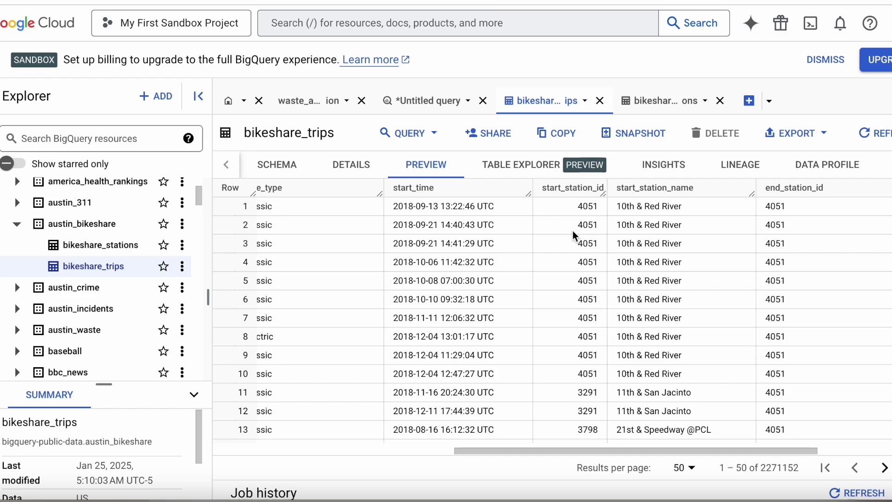
Type SELECT in the untitled query, followed by blank lines
click(428, 100)
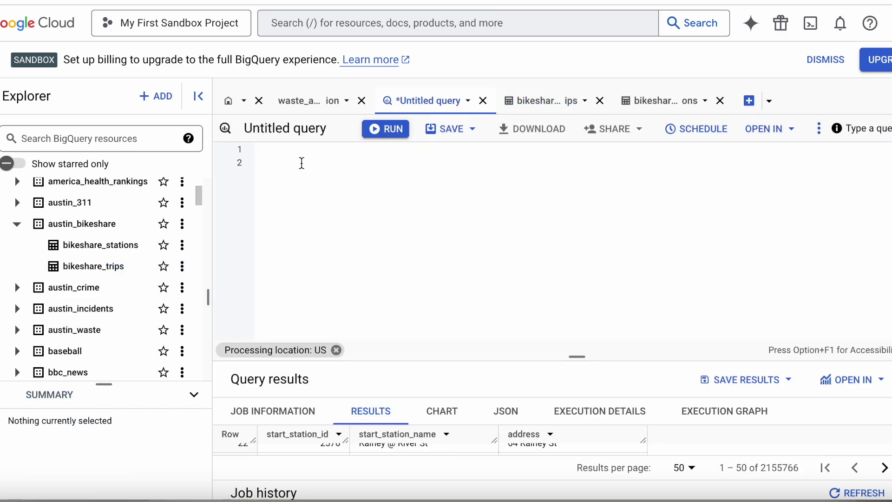
click(302, 163)
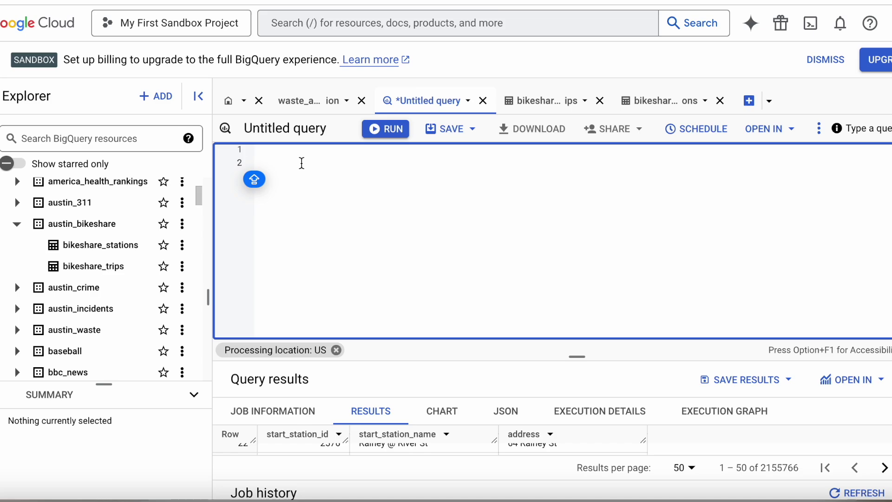
text(S)
key(BackSpace)
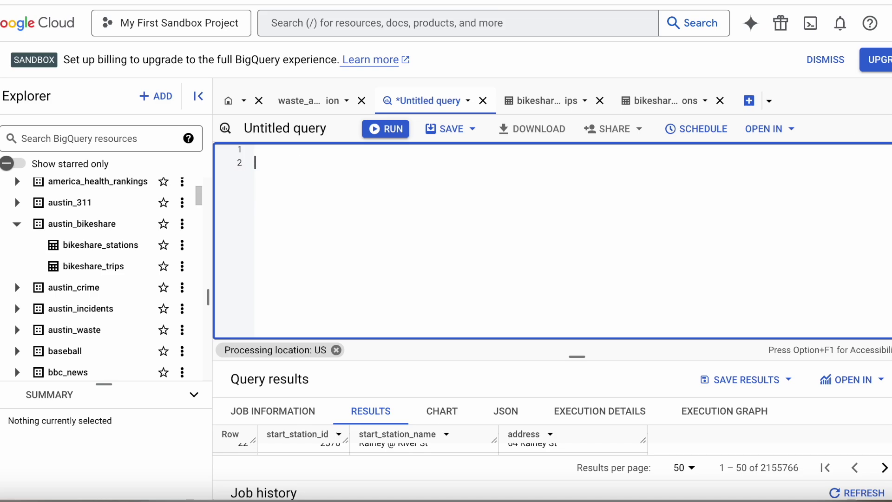
text(se)
key(BackSpace)
key(BackSpace)
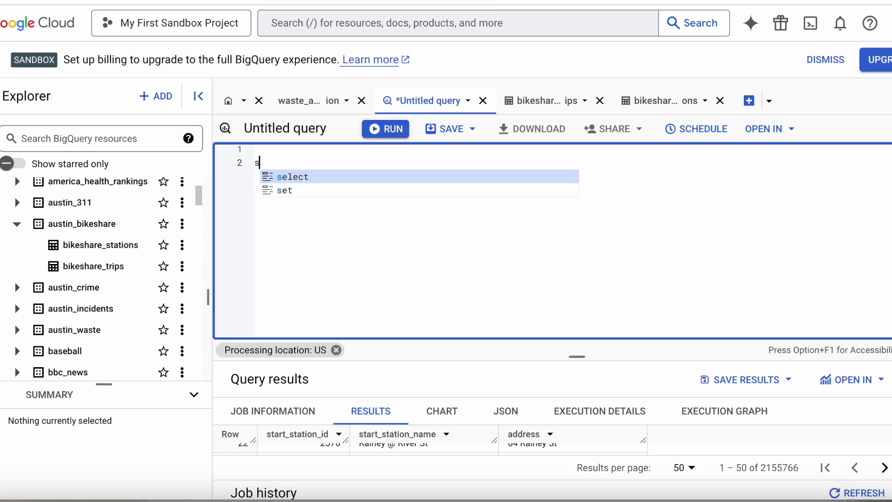
text(sel)
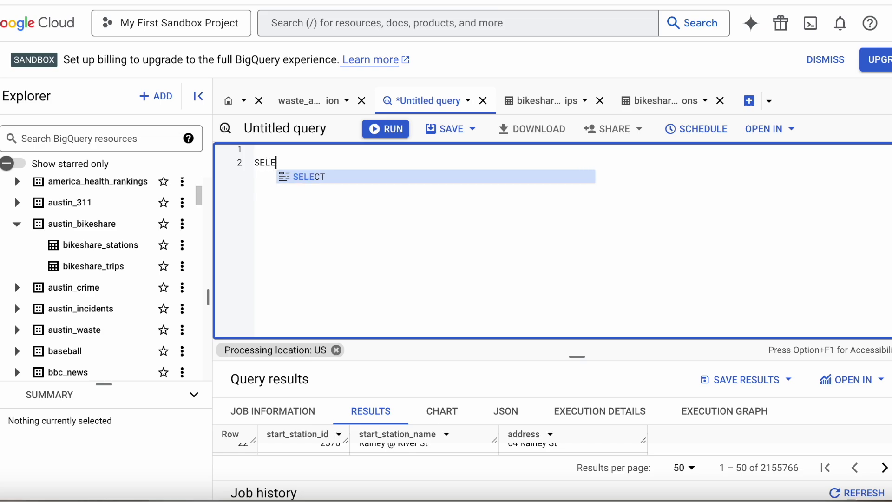
key(Tab)
key(Return)
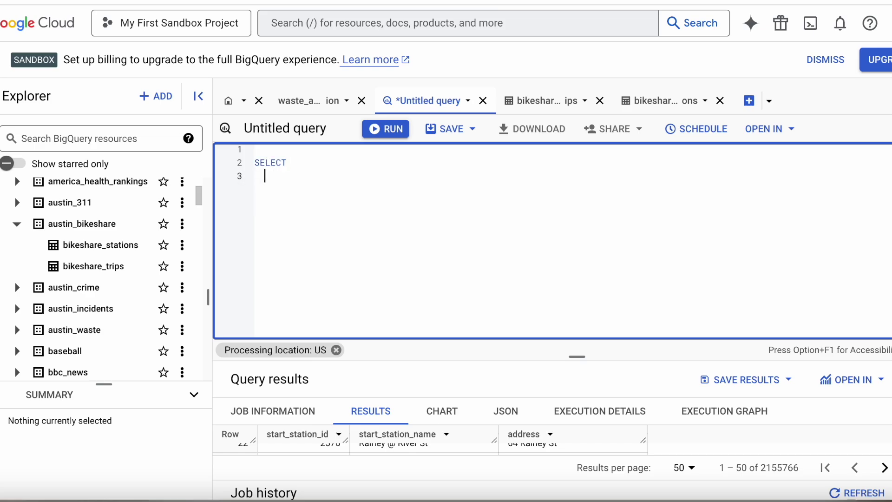
key(Return)
key(Return)
Look up the full table ID in the bikeshare_trips Details
click(541, 100)
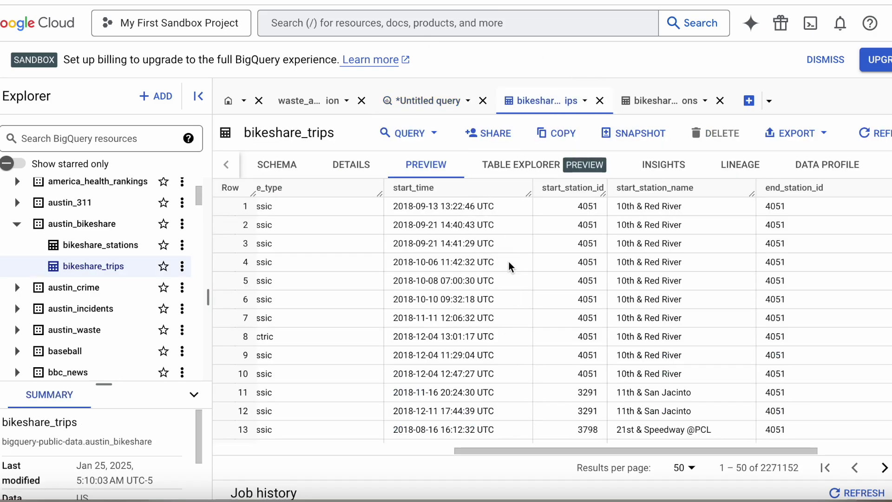
click(421, 103)
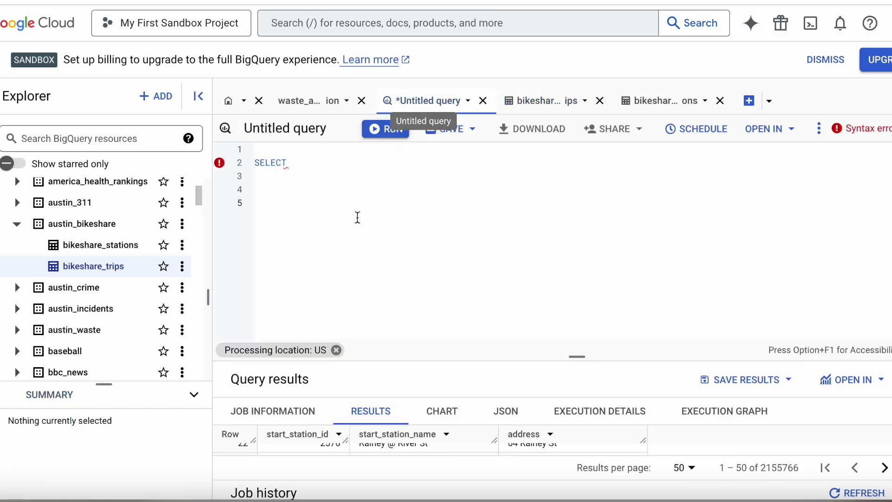
click(509, 100)
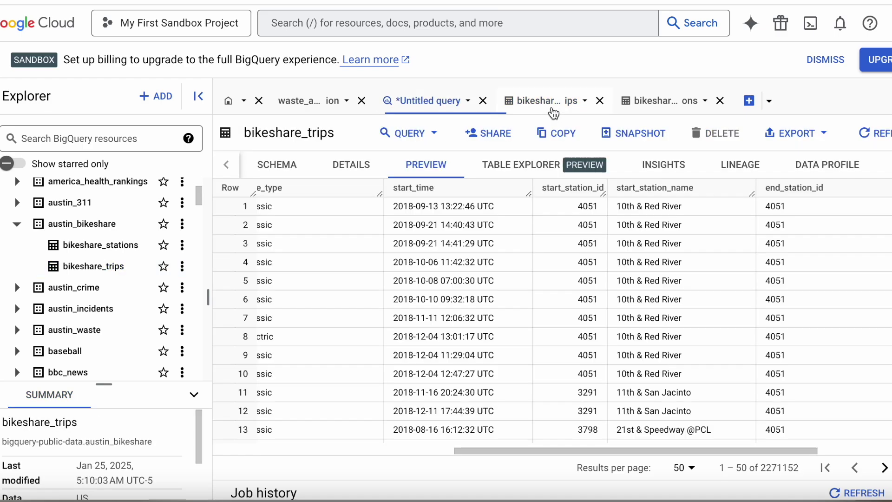
click(282, 159)
click(351, 173)
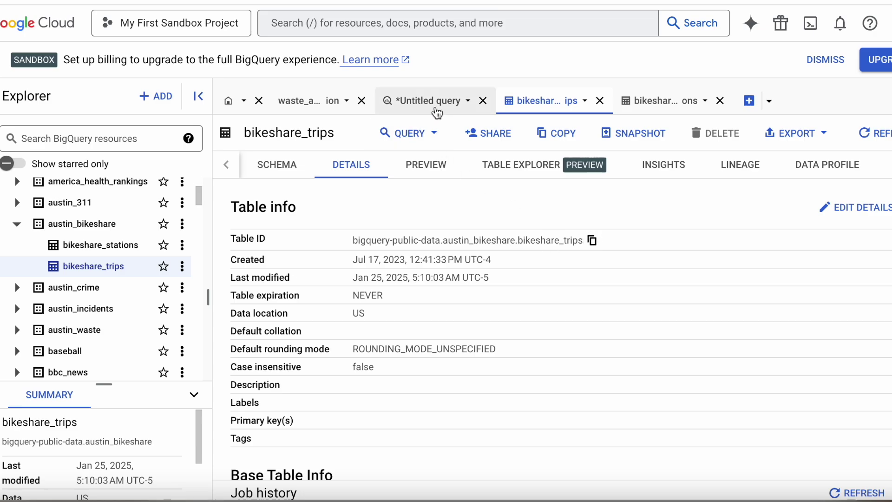
Add 'from bigquery-public-data.austin_bikeshare.bikeshare_trips as tr' on line 5 using the pasted ID
click(426, 101)
click(356, 199)
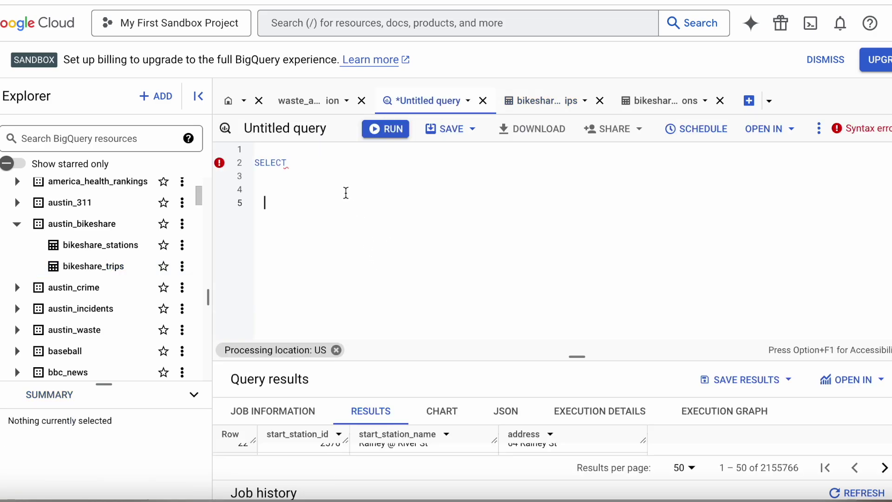
text(from)
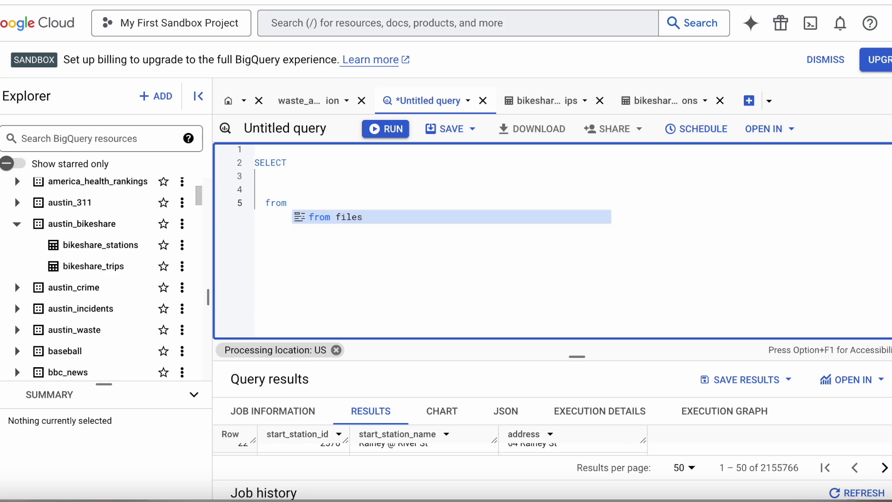
key(super+v)
text(as tr)
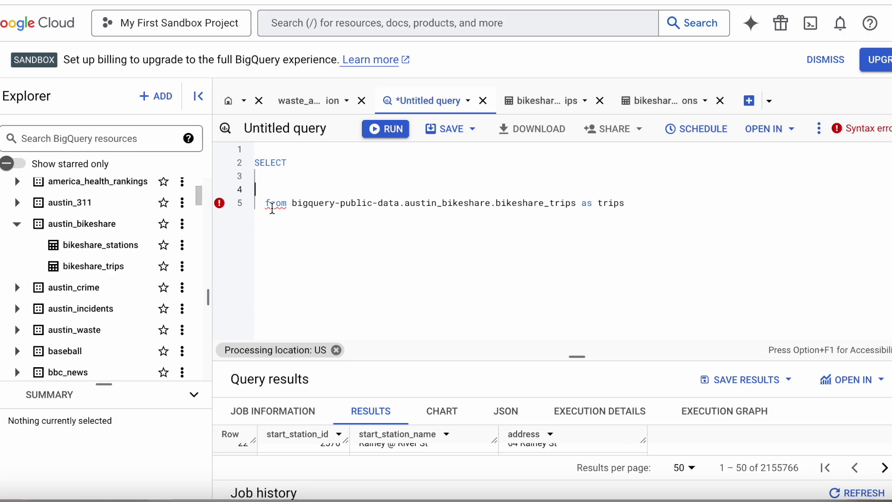
Insert indented blank lines beneath SELECT for the column list
mouse_move(284, 208)
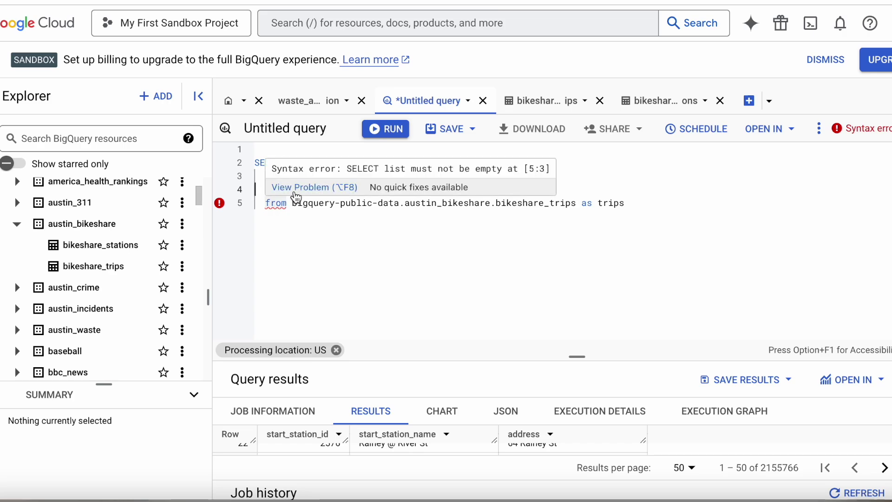
click(315, 182)
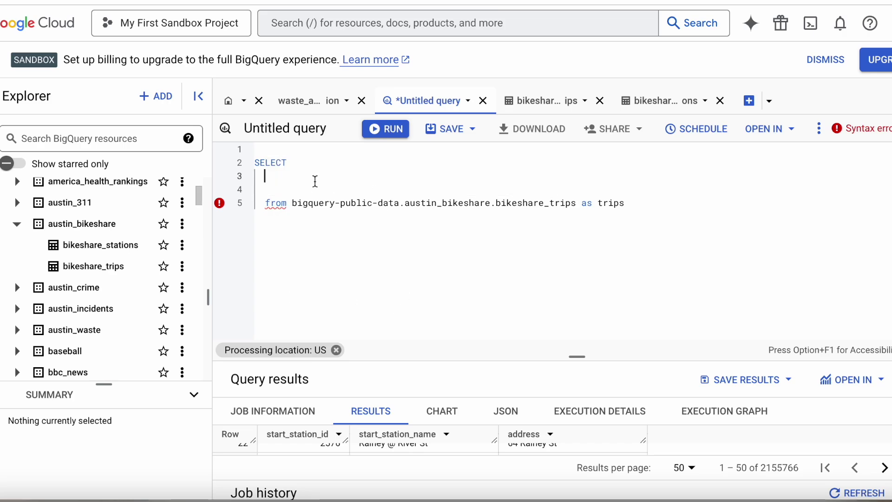
key(Return)
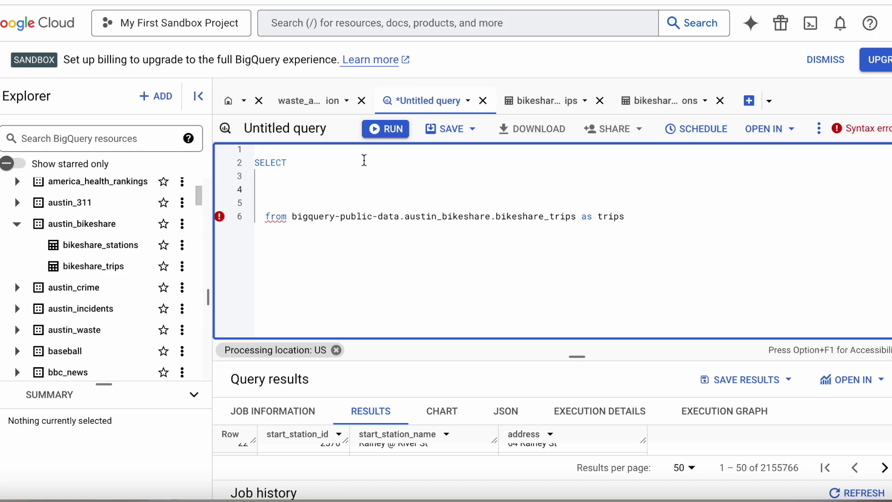
click(658, 208)
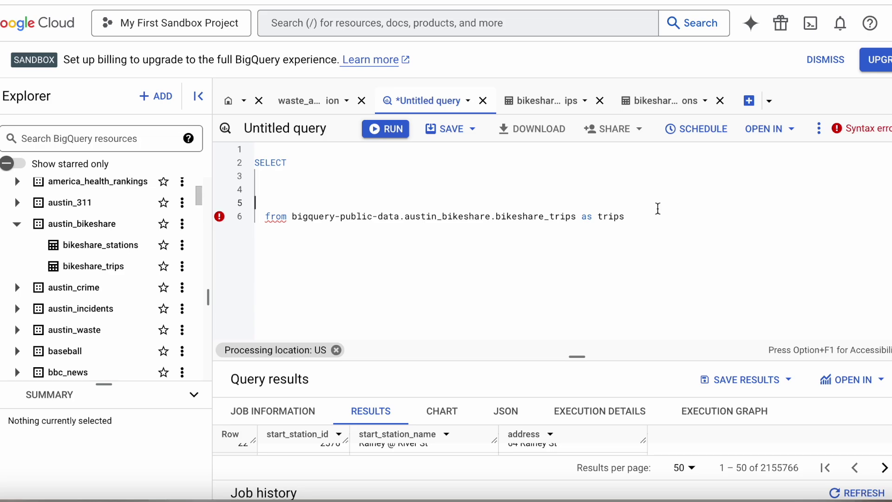
click(355, 181)
key(Return)
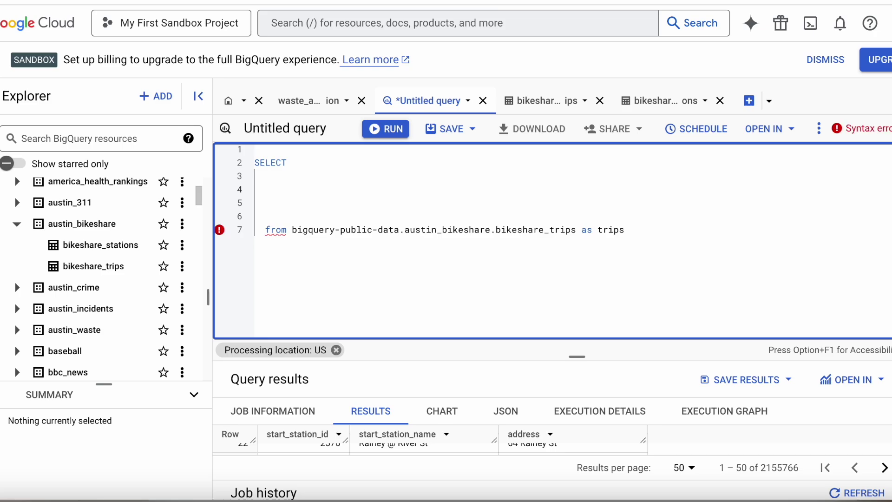
Select trip.start_station_id as the first column, followed by a comma
text(trip)
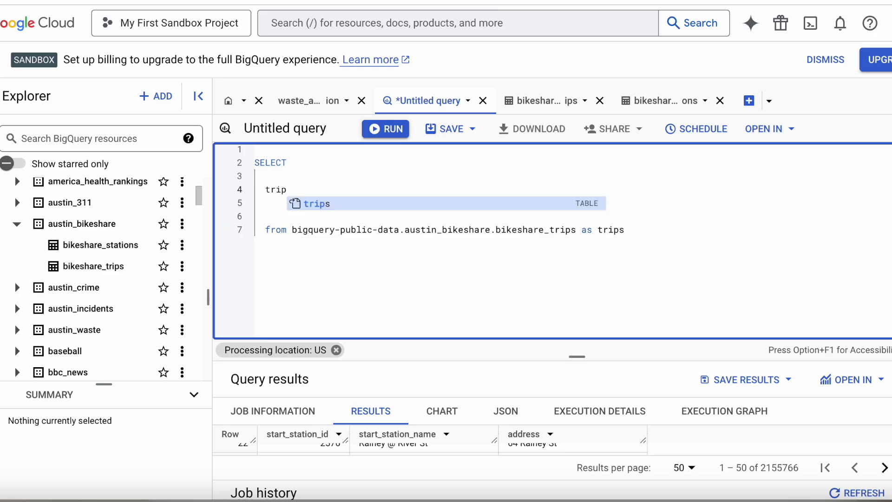
click(644, 229)
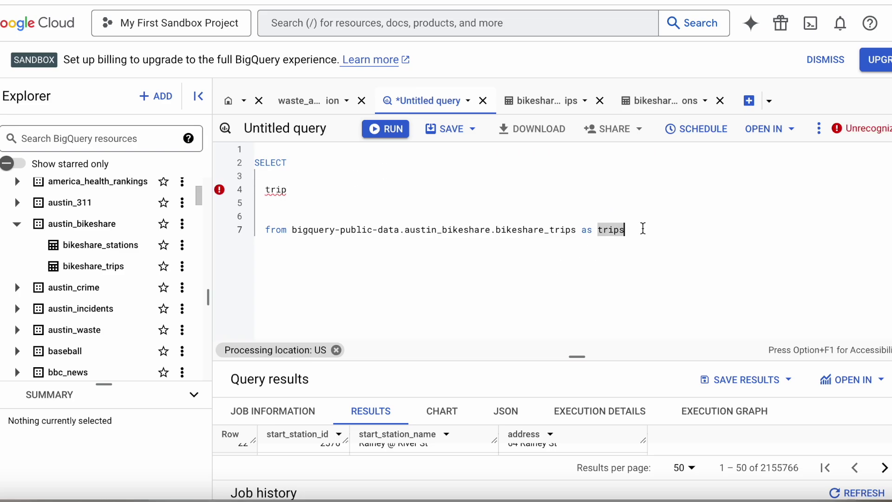
click(355, 189)
text(.start_st)
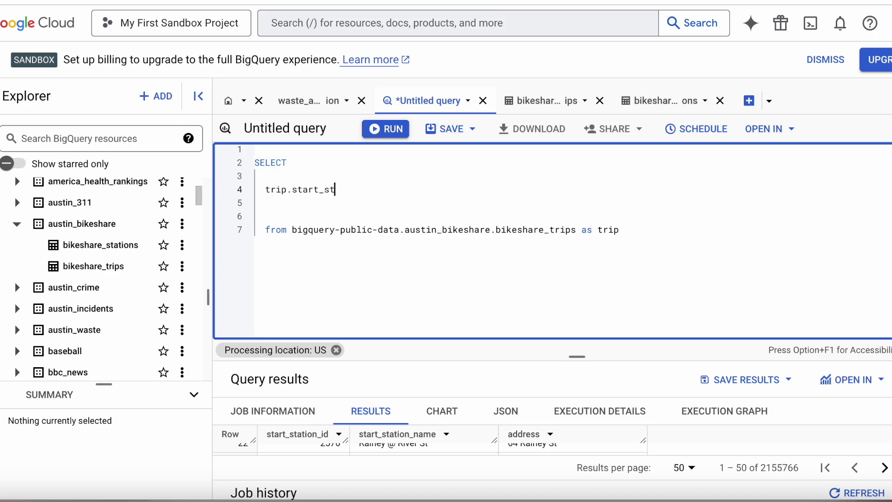
text(ation_id)
key(Return)
text(,)
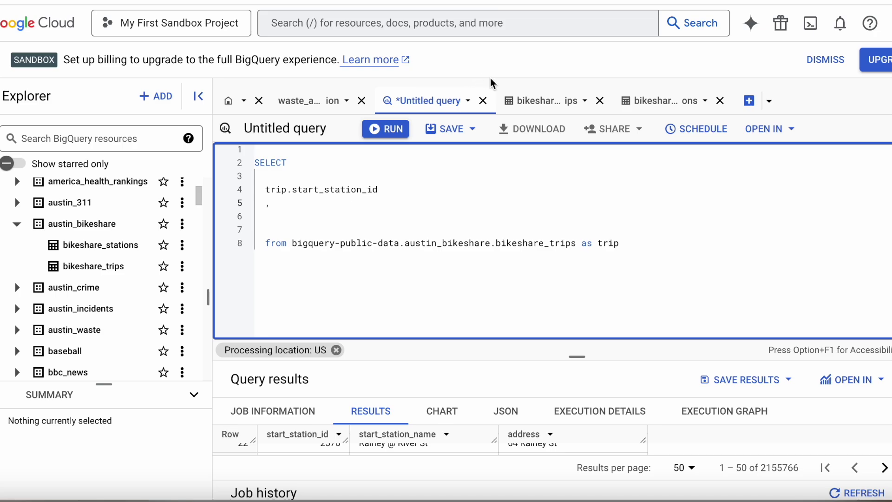
click(539, 100)
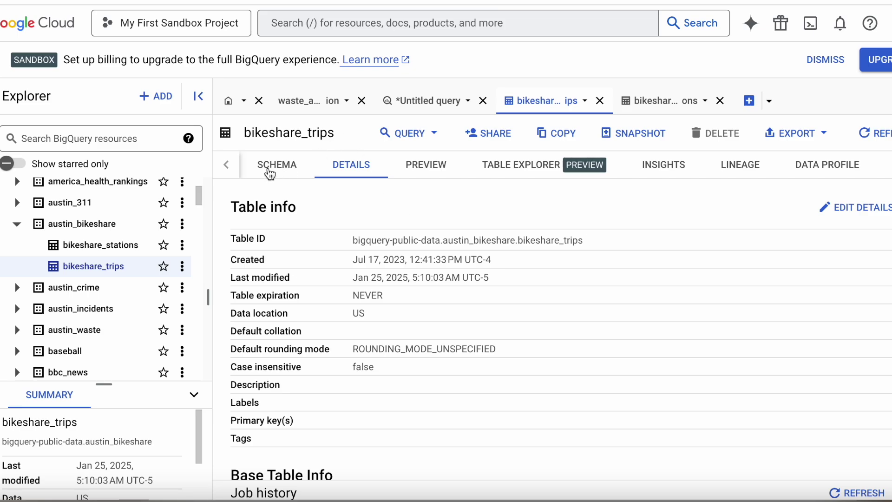
Check the trips field list, then add trip.start_station_name after the comma on line 5
click(267, 173)
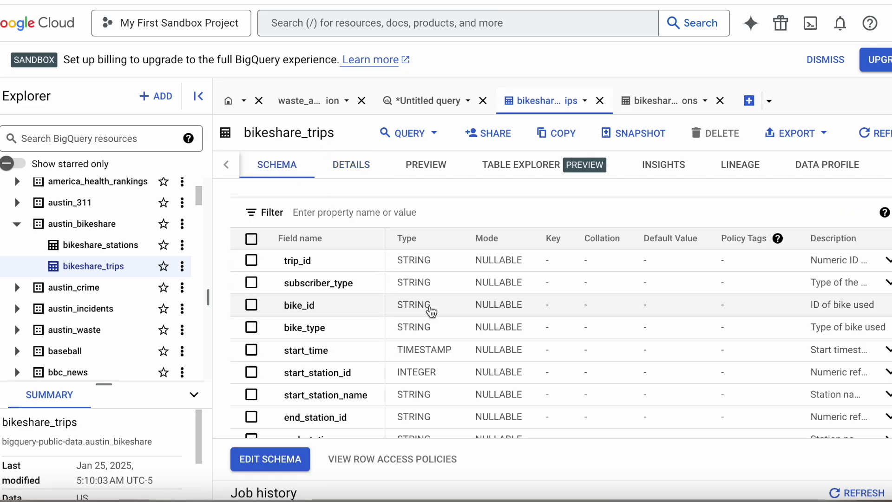
scroll(430, 310, down, 1)
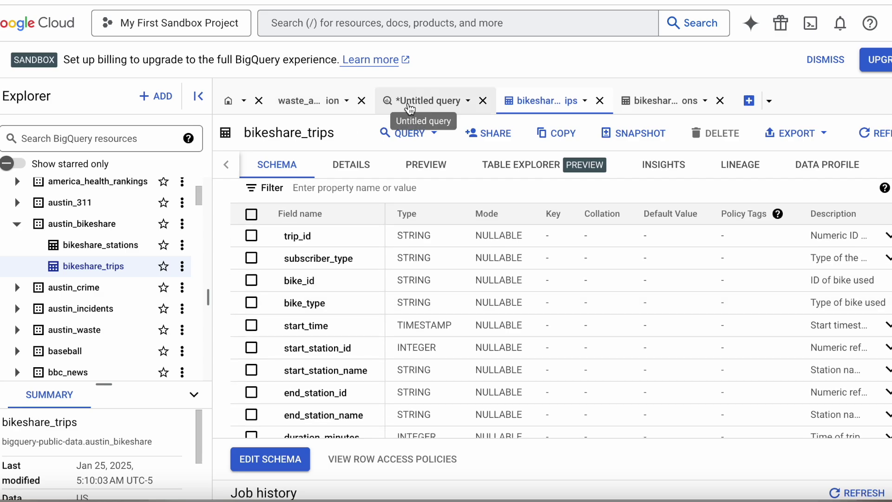
click(410, 107)
click(304, 206)
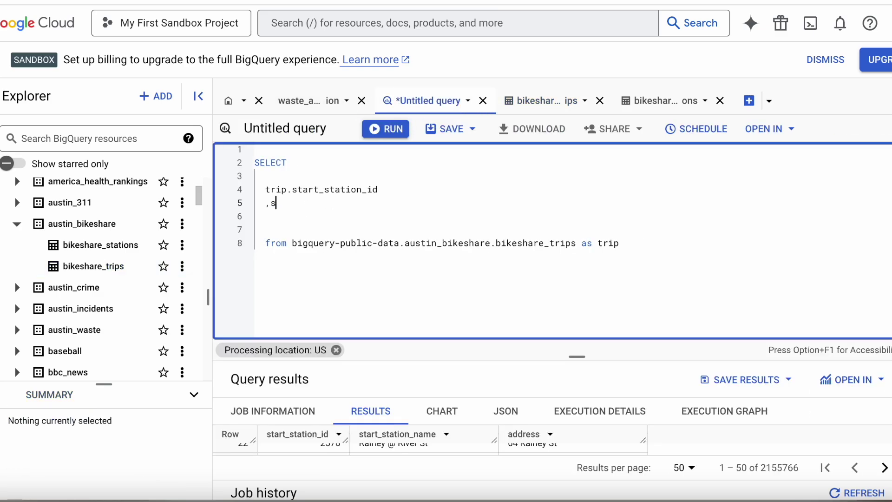
text(start)
key(Escape)
key(BackSpace)
key(BackSpace)
key(BackSpace)
key(BackSpace)
key(BackSpace)
text(tr)
key(BackSpace)
key(BackSpace)
text(trip)
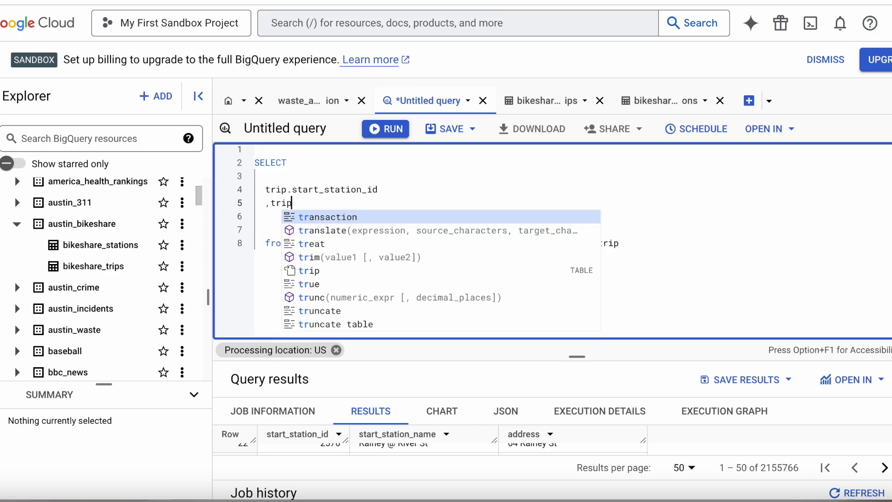
text(.start_station)
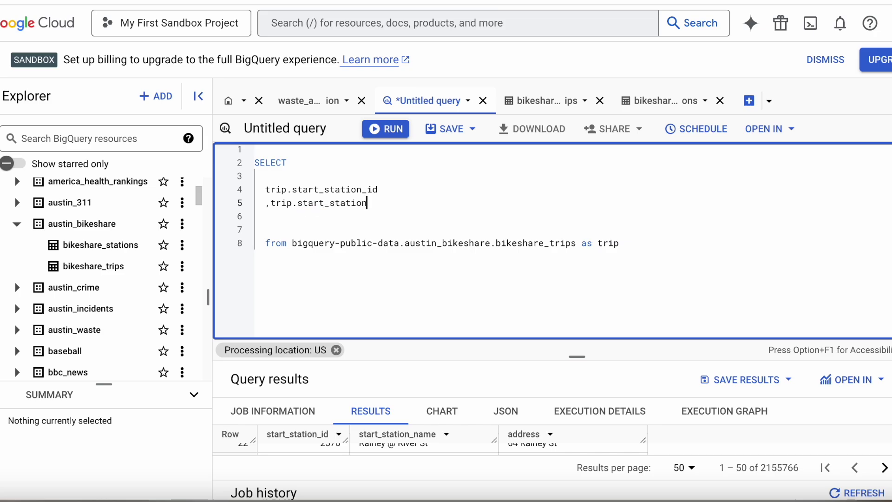
text(_name)
key(Return)
click(633, 103)
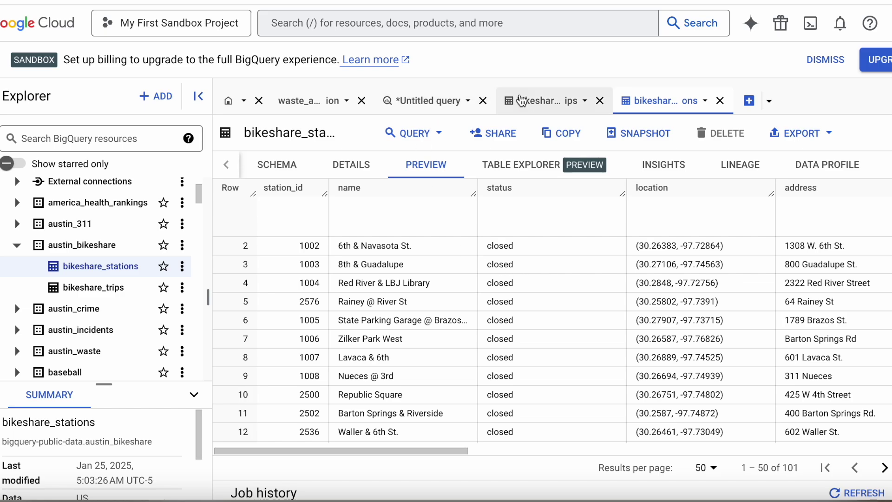
Start a third select entry with a comma on line 6
click(421, 102)
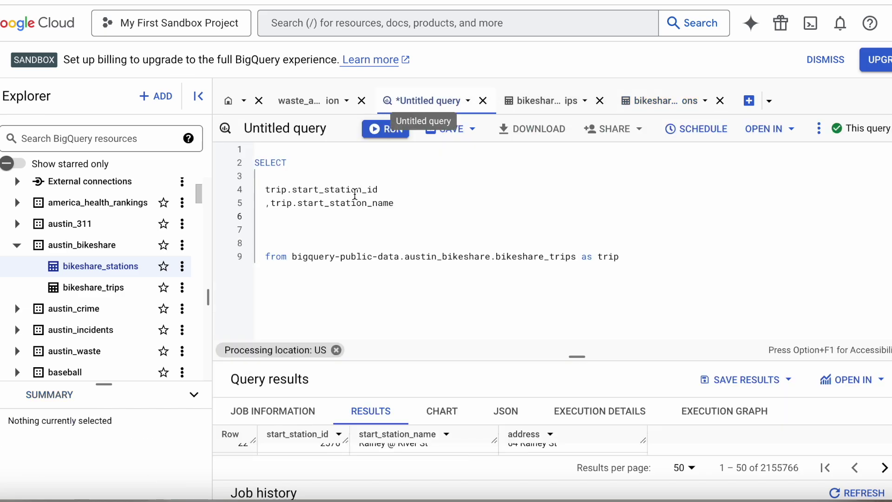
click(289, 216)
text(,)
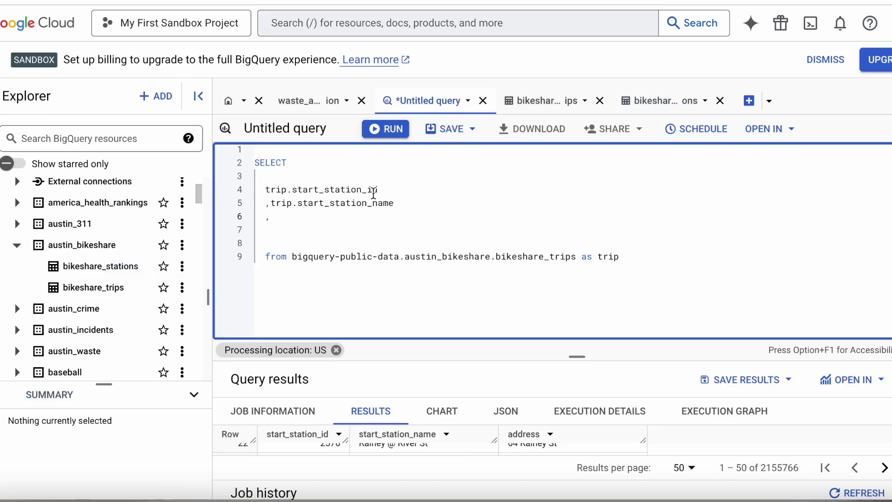
Look up the bikeshare_stations table ID in its Details
click(664, 101)
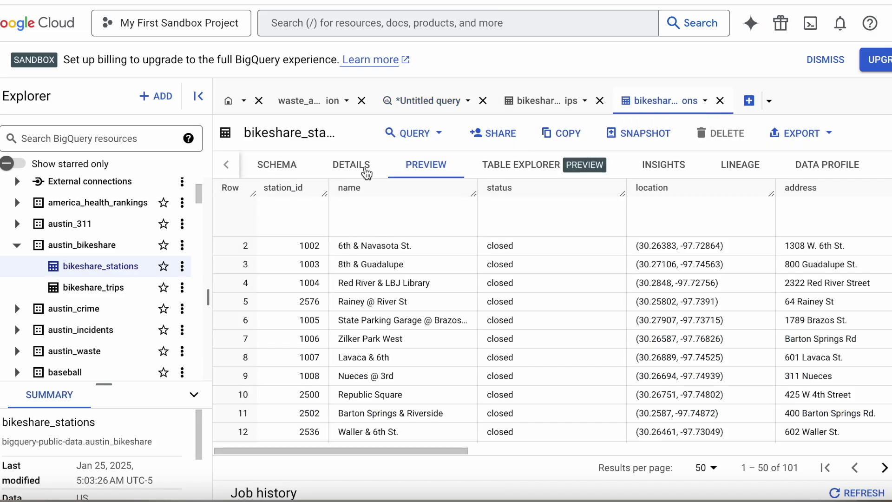
click(353, 166)
mouse_move(609, 243)
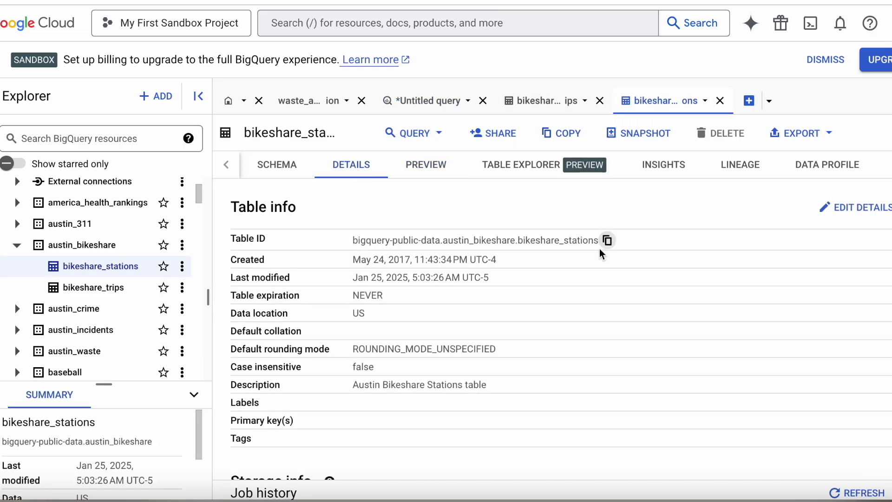
click(411, 103)
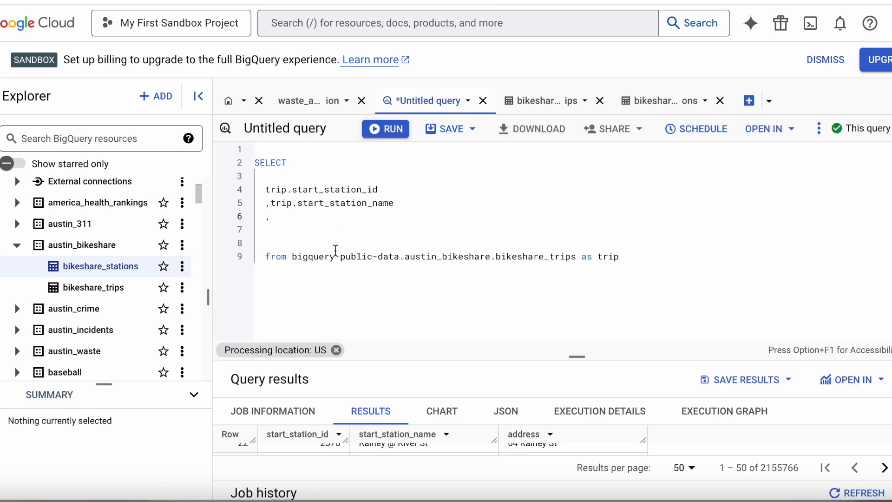
Add 'left join' on the pasted bikeshare_stations table ID, aliased as station, below FROM
click(613, 256)
key(Return)
key(Tab)
text(left join)
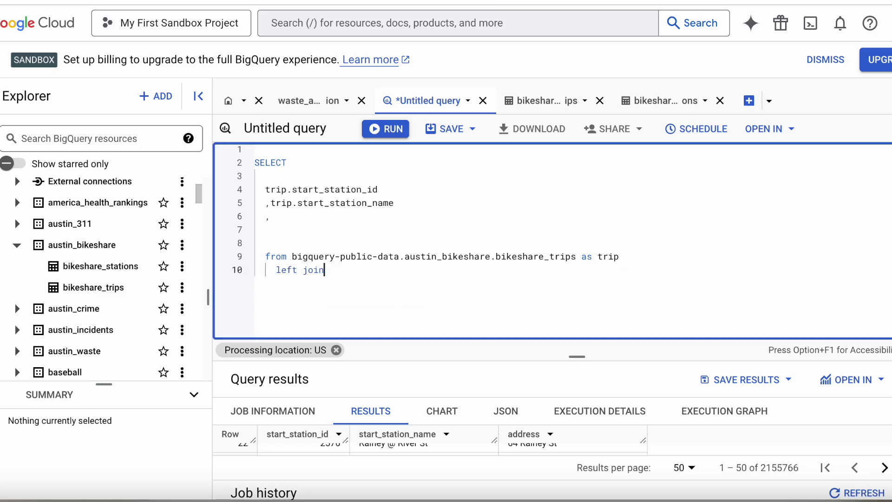
text(bigquery-public-data.austin_bikeshare.bikeshare_stations)
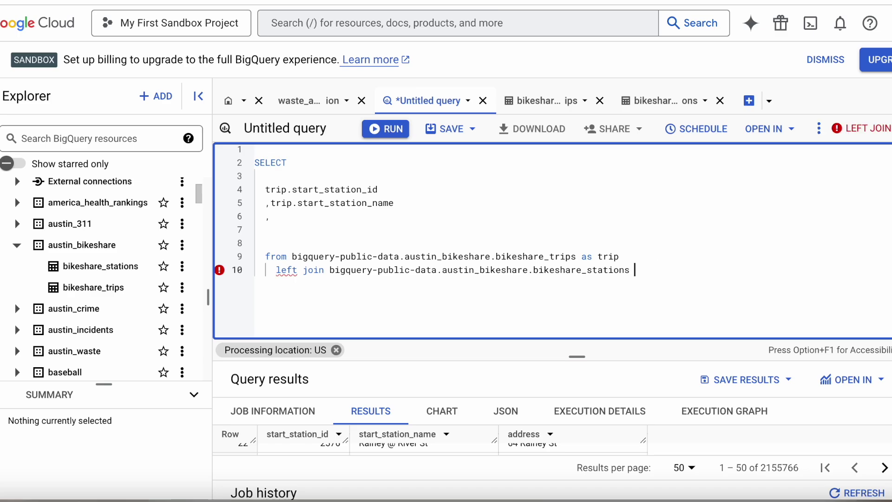
text(stat)
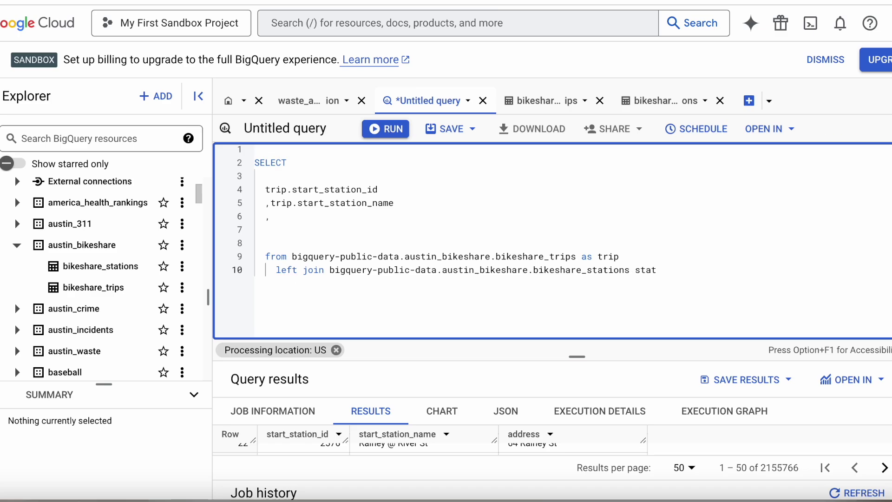
key(BackSpace)
key(BackSpace)
text(as statio)
Select station.address as the third column and remove the extra blank line
click(431, 220)
text(sta)
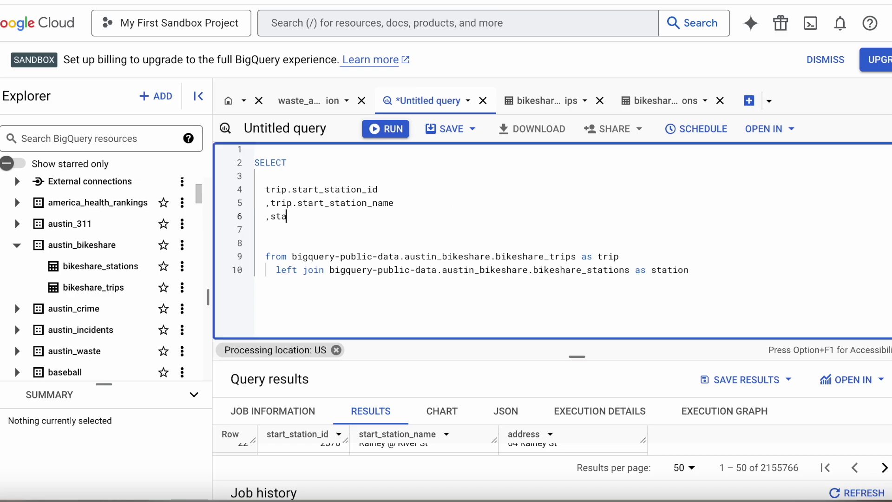
text(tion.address)
click(365, 244)
key(BackSpace)
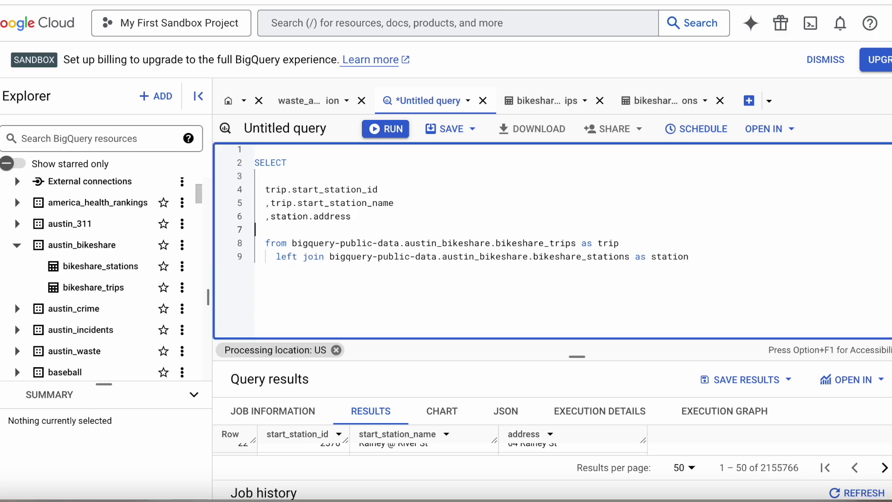
click(412, 274)
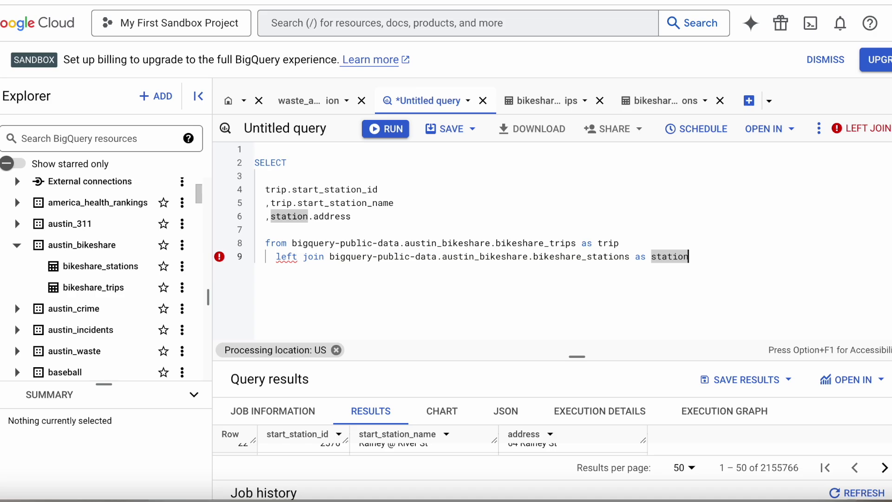
Open a new line beneath the left join for the ON condition
key(Return)
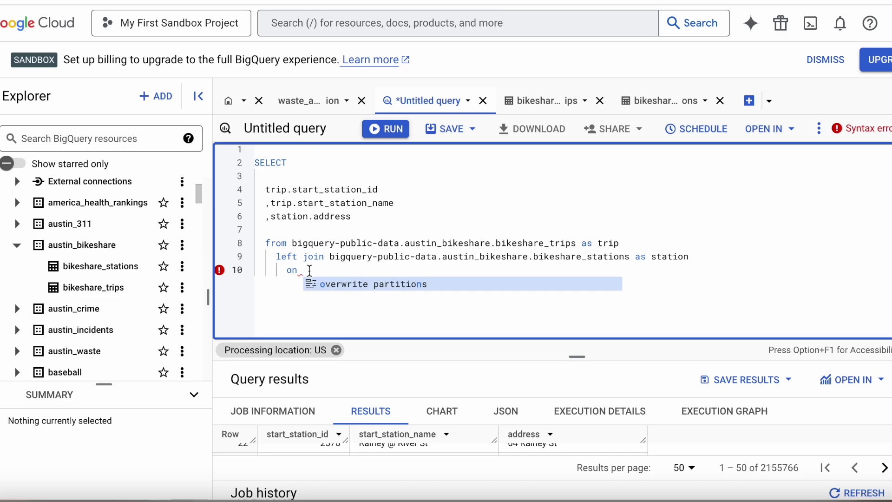
Write the join condition trip.start_station_id = station.station_id after ON, correcting the typos
text(i)
key(BackSpace)
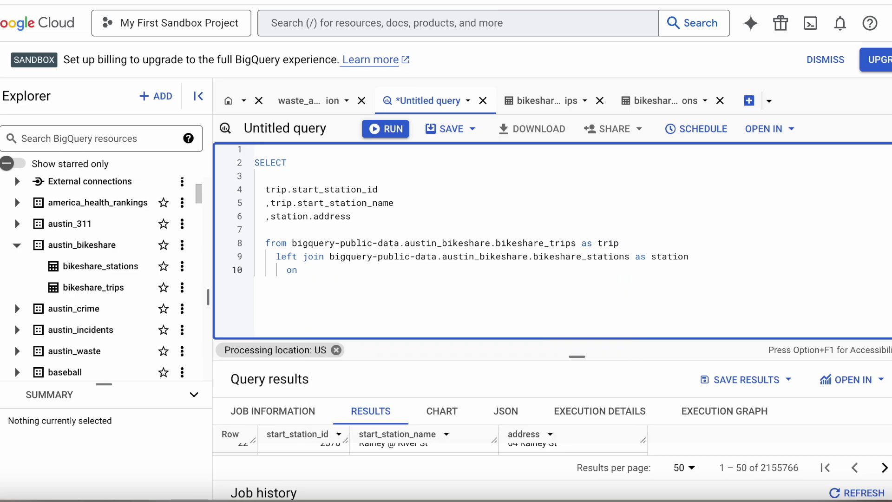
text(trip.stat)
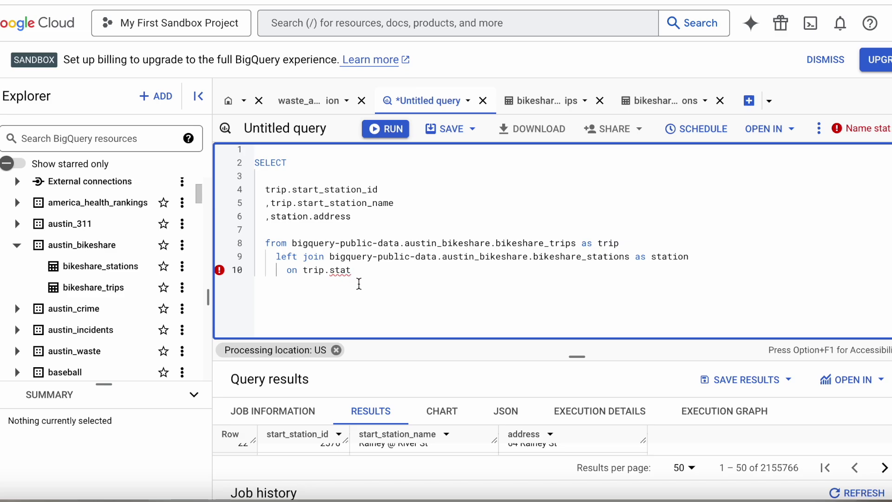
key(Return)
key(Return)
double_click(353, 273)
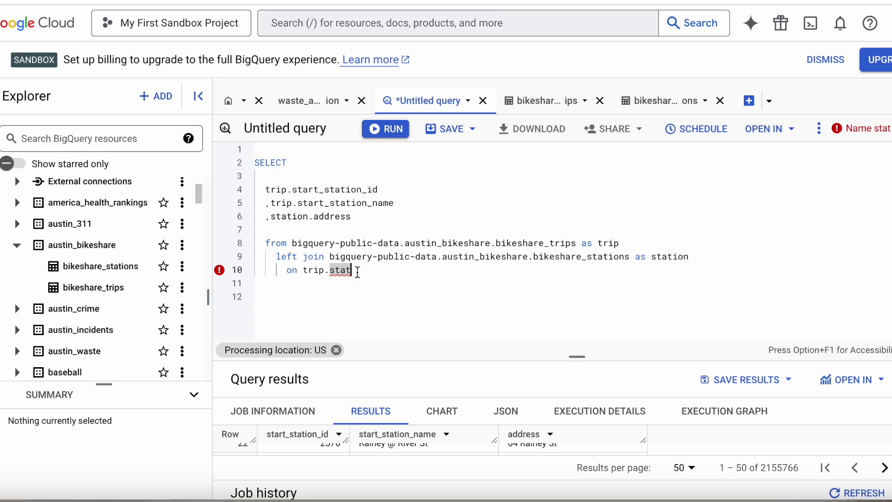
click(352, 273)
text(ion)
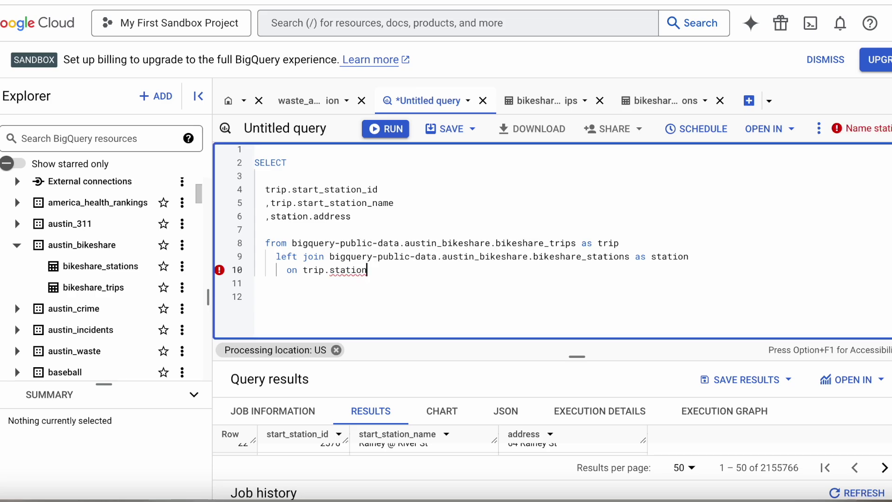
key(BackSpace)
key(BackSpace)
key(BackSpace)
key(BackSpace)
text(r)
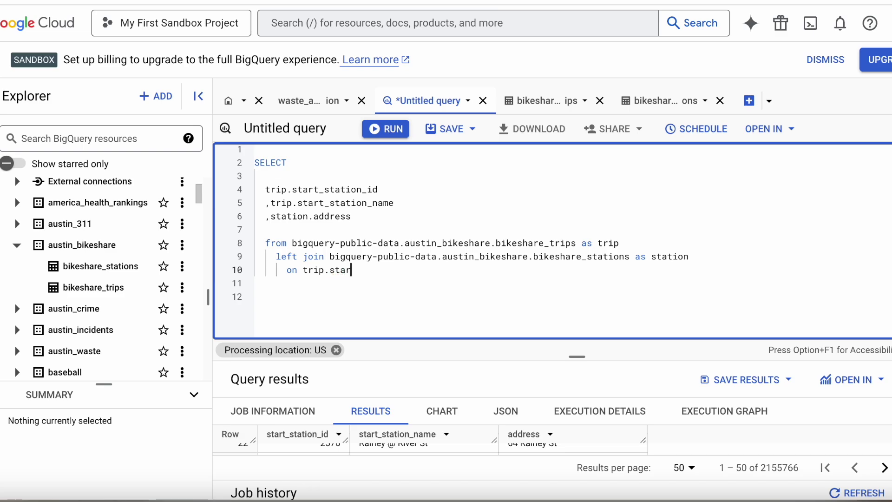
text(t_station_id =)
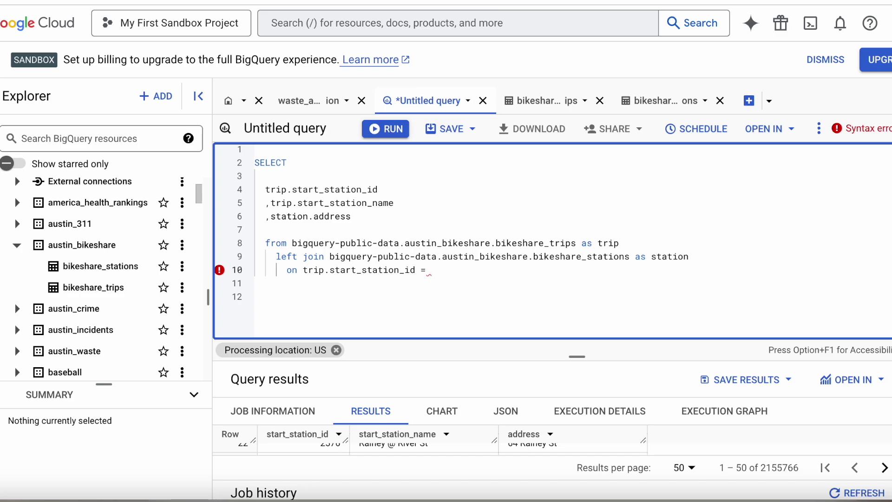
text(stat)
text(ion)
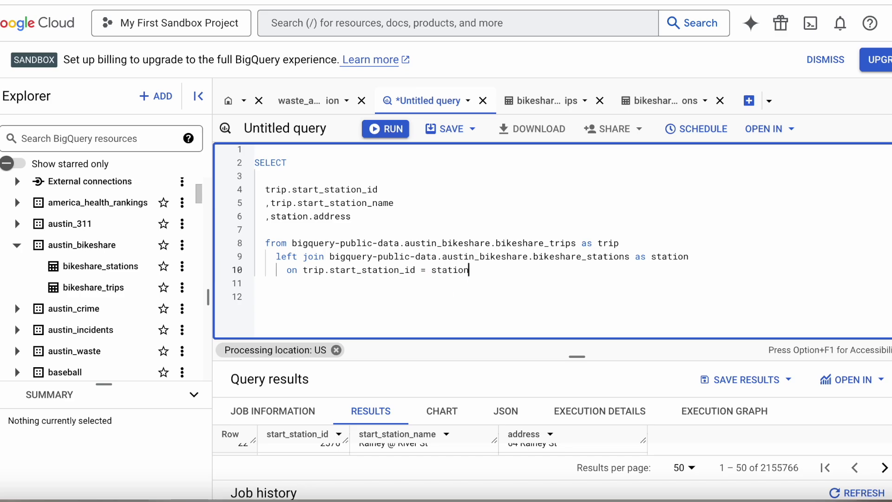
text(.station_id)
key(Return)
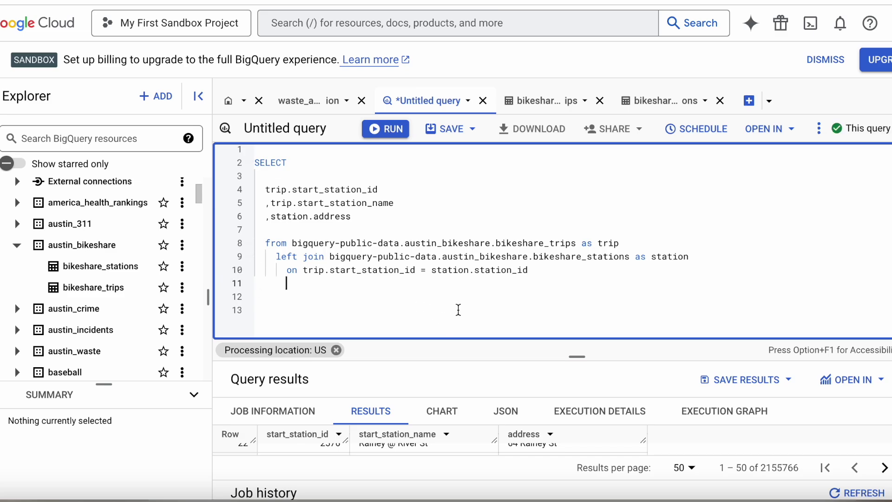
Review the SELECT block and the left join to bikeshare_stations on trip.start_station_id
click(251, 162)
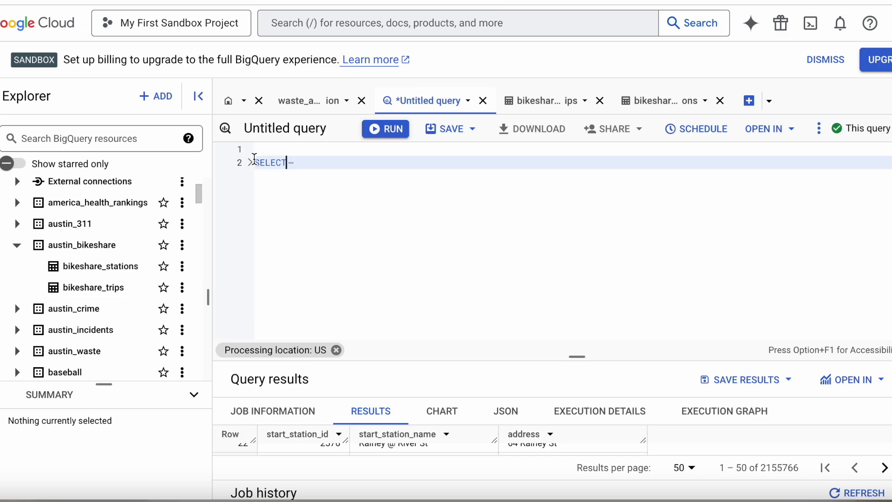
click(251, 162)
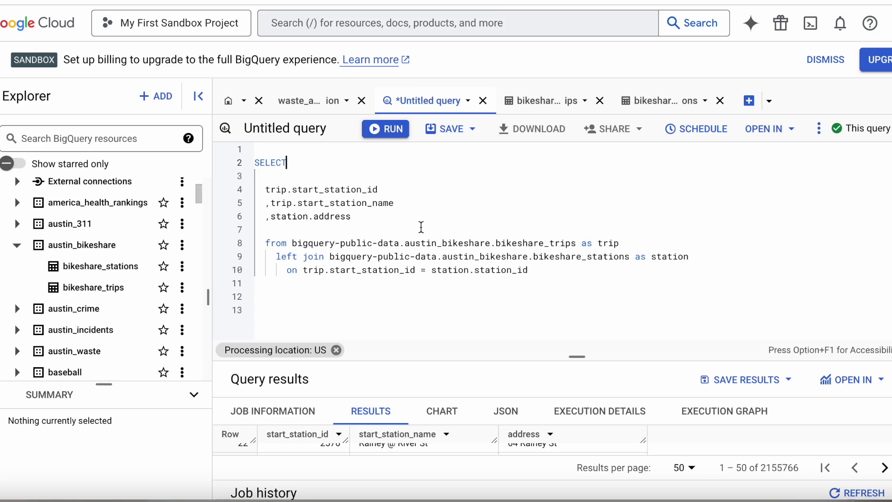
click(355, 258)
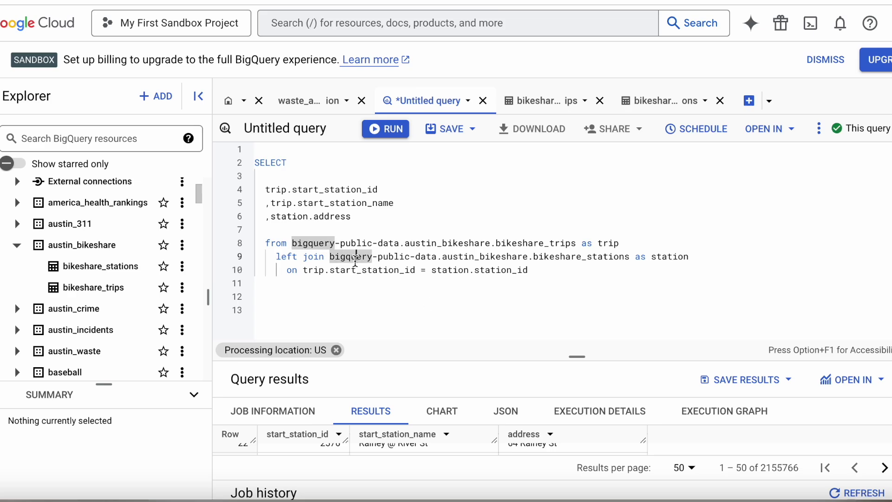
click(604, 258)
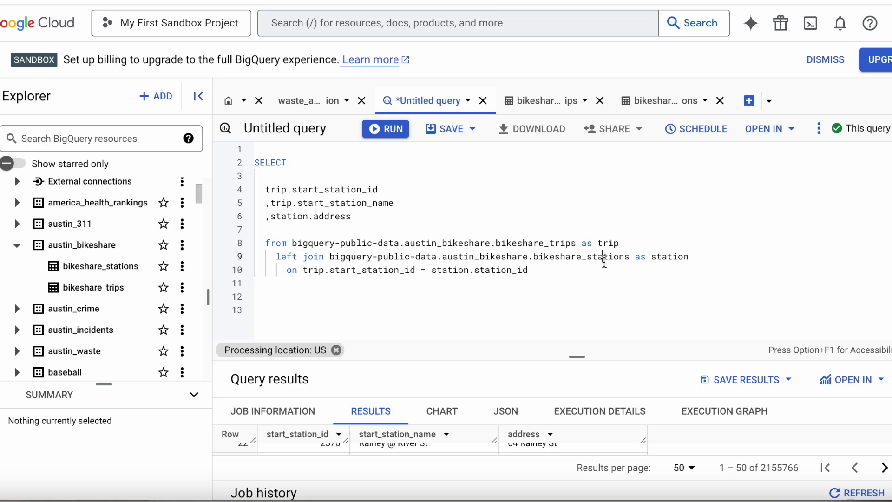
click(535, 271)
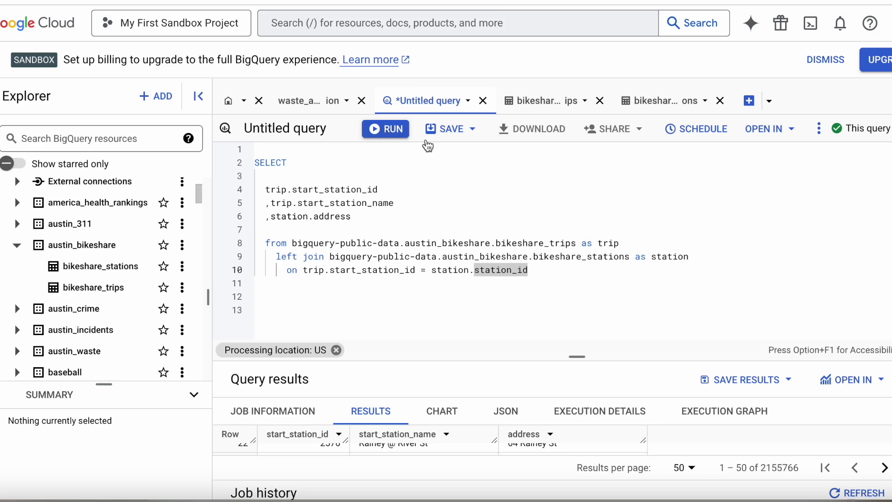
Add limit 2000 at the end of the join query and run it
click(570, 273)
key(Return)
key(Return)
text(l)
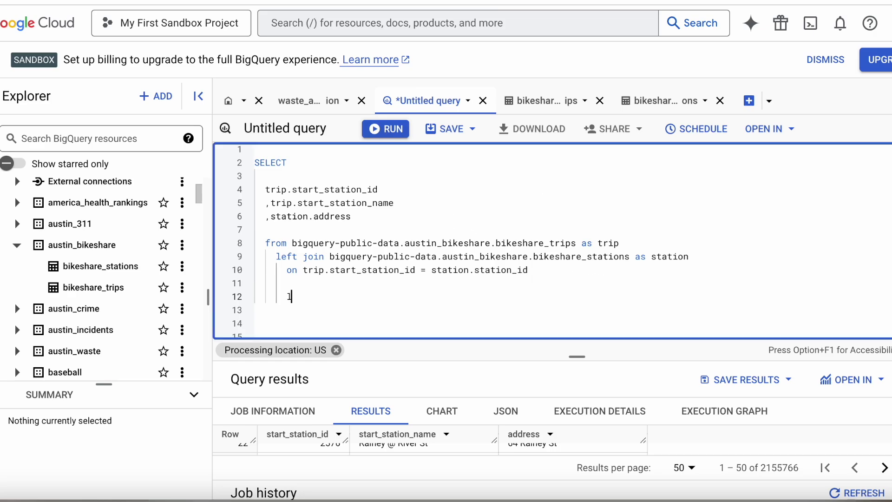
text(imit 2000)
click(647, 248)
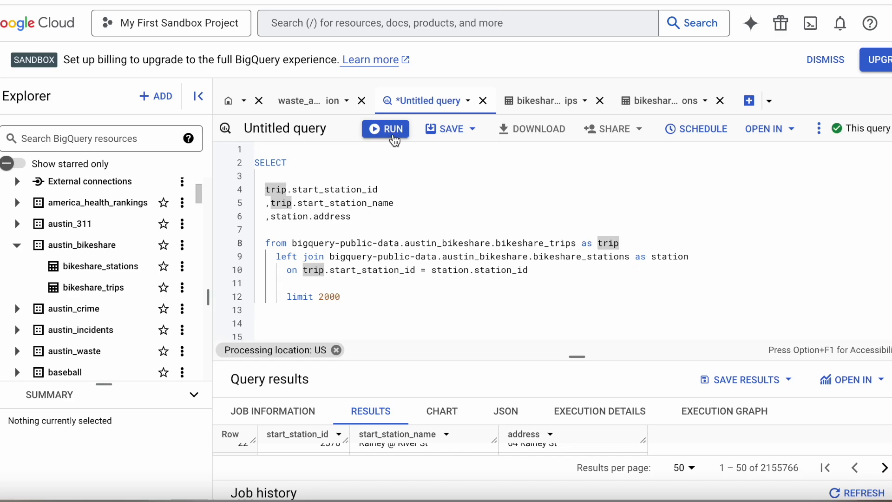
click(390, 129)
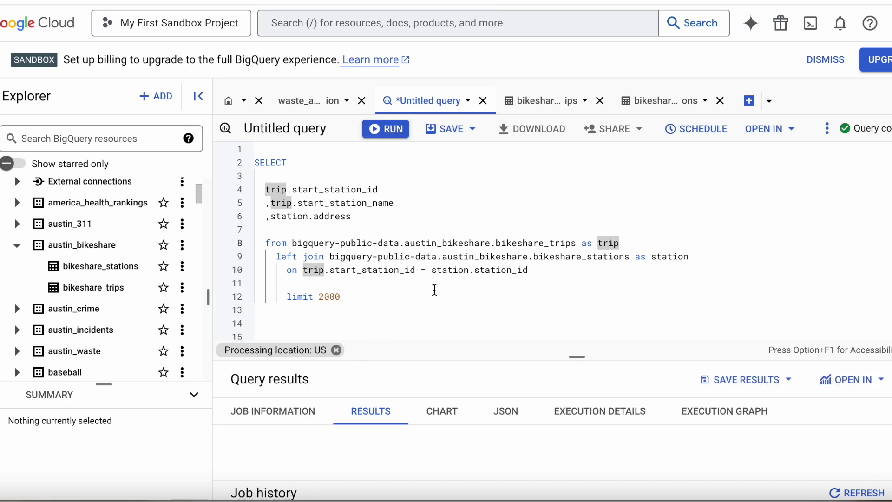
Browse the 2000 result rows, beginning with station 4051, 10th/Red River
drag(582, 357, 578, 242)
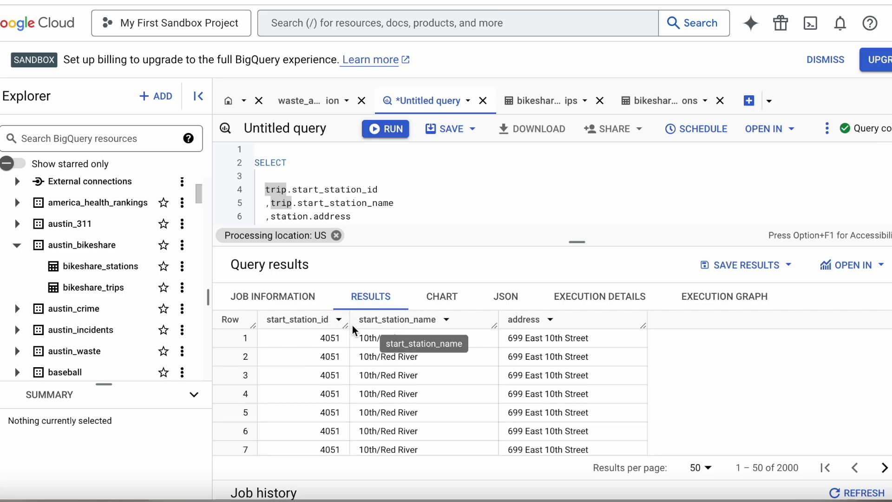
scroll(366, 390, down, 5)
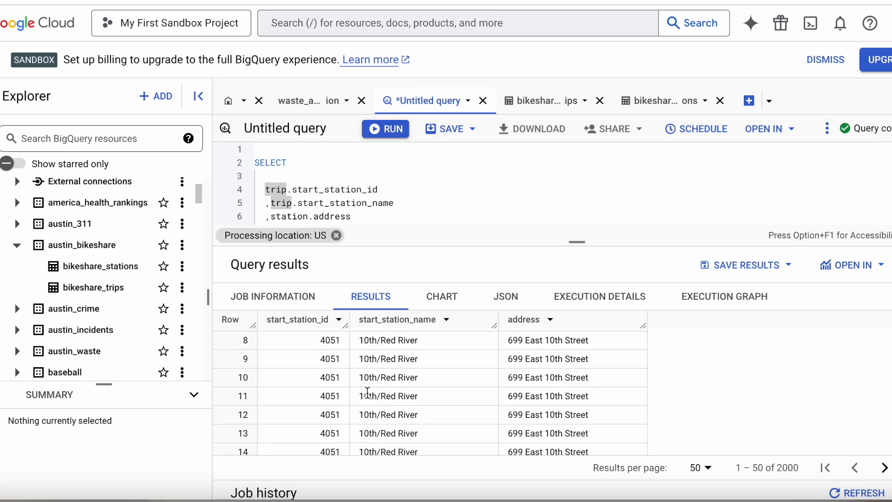
scroll(367, 393, down, 7)
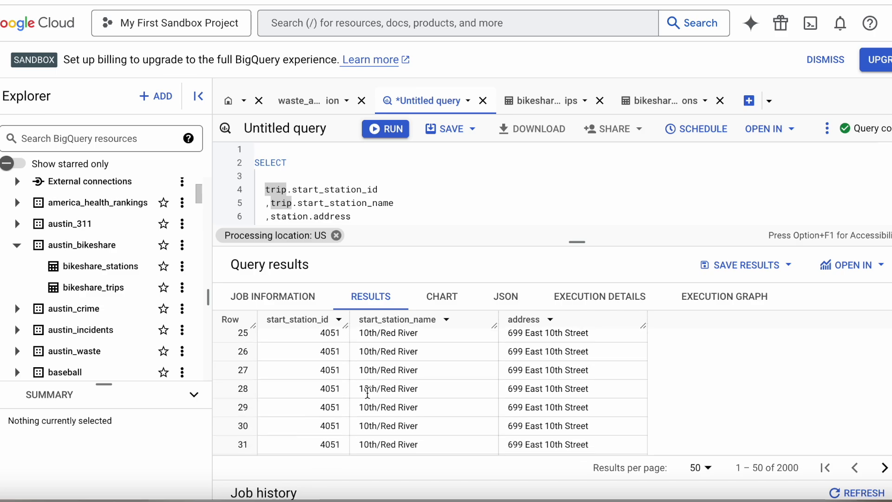
scroll(368, 393, down, 4)
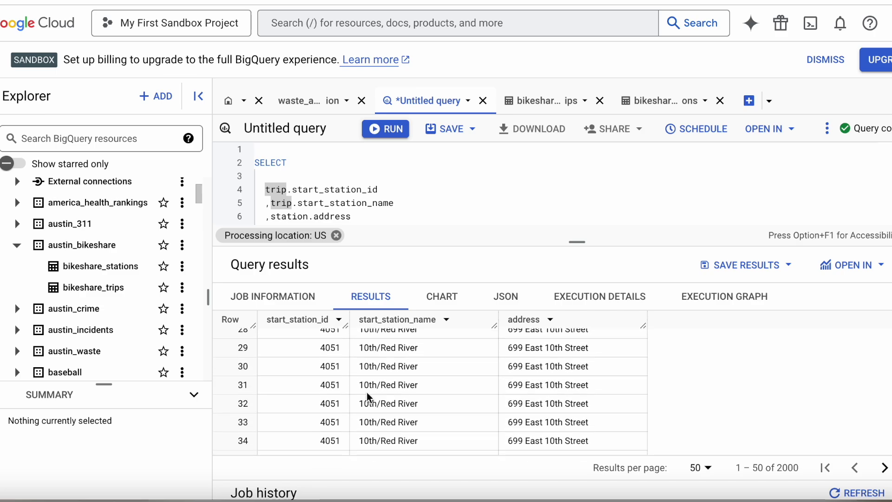
scroll(367, 393, down, 4)
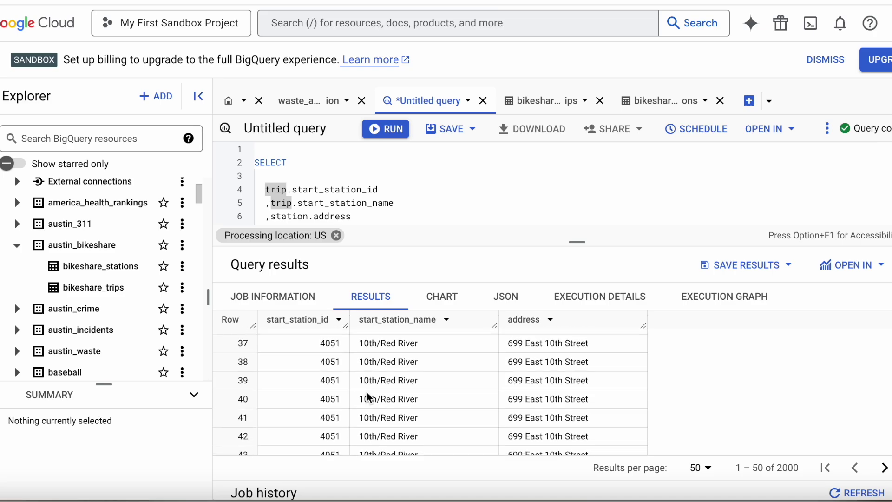
scroll(367, 397, down, 3)
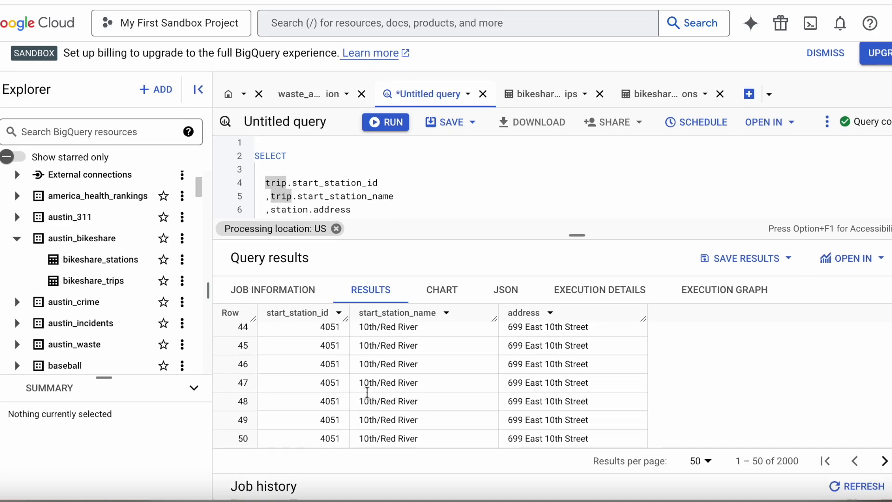
scroll(398, 448, up, 1)
scroll(405, 412, up, 2)
scroll(405, 413, up, 5)
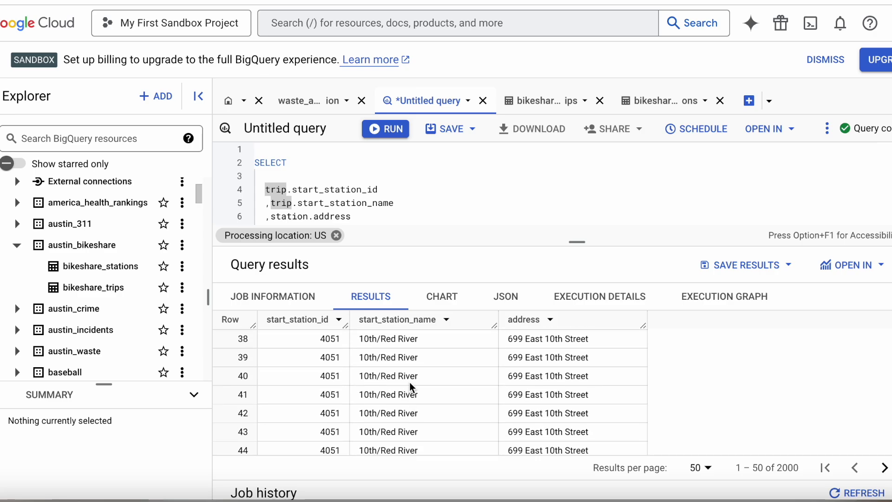
scroll(410, 382, up, 3)
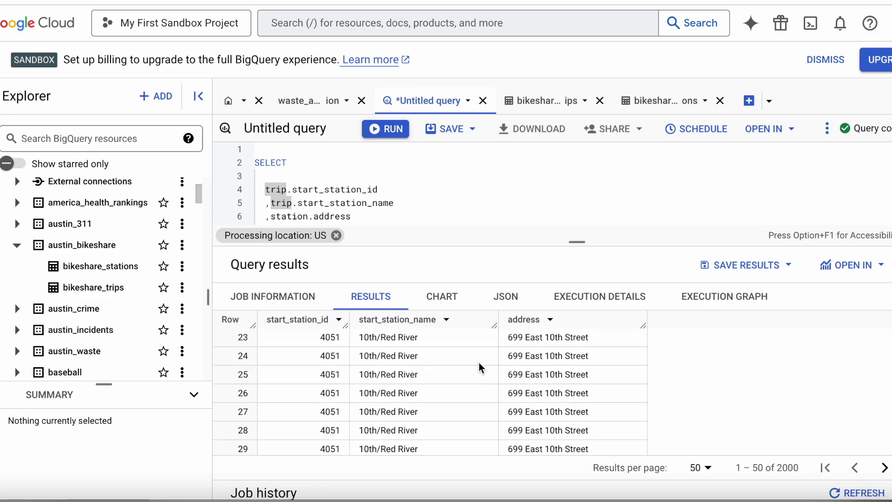
scroll(592, 370, down, 6)
scroll(591, 370, down, 5)
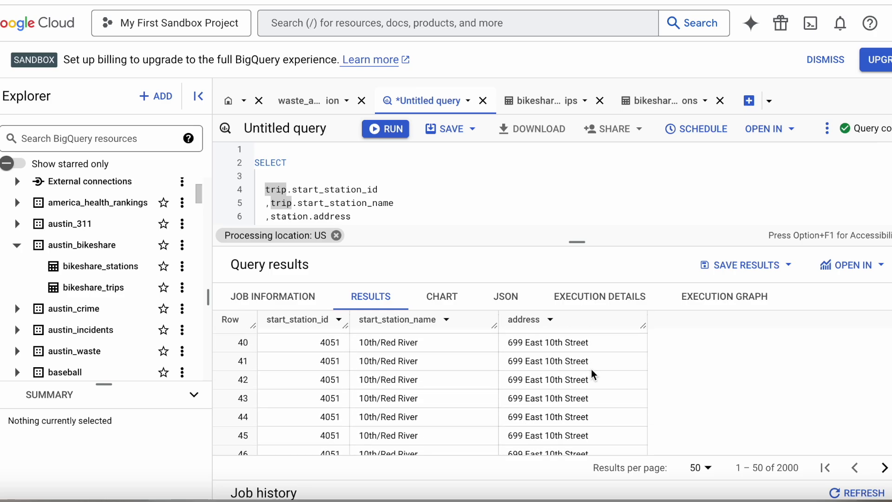
scroll(591, 370, up, 5)
scroll(591, 373, up, 5)
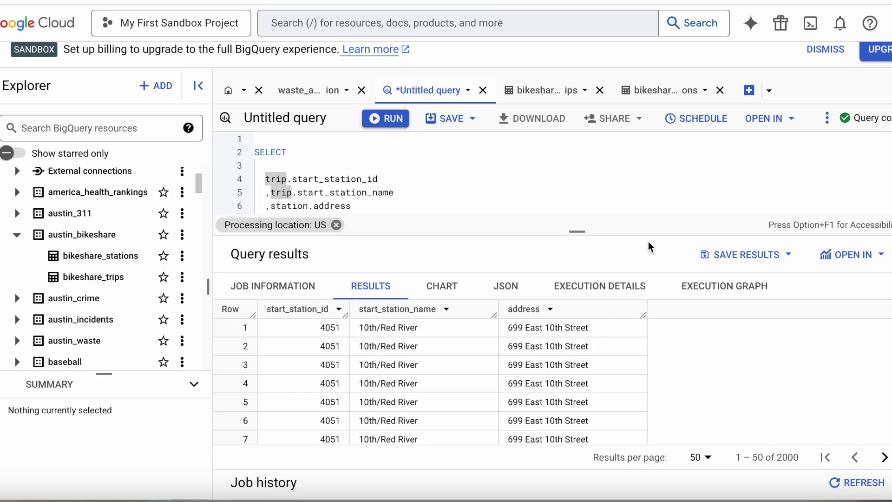
drag(578, 232, 578, 343)
Delete the limit 2000 line, rerun, and browse the 2271152-row results
drag(346, 286, 266, 285)
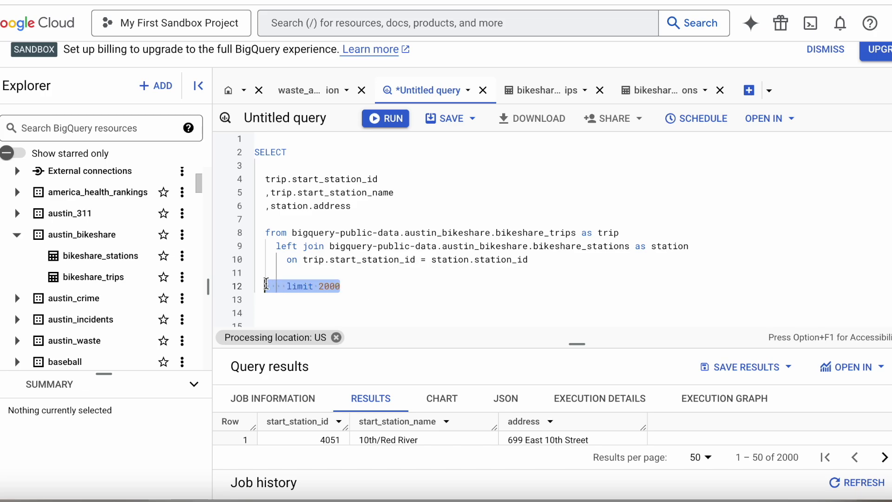
click(384, 119)
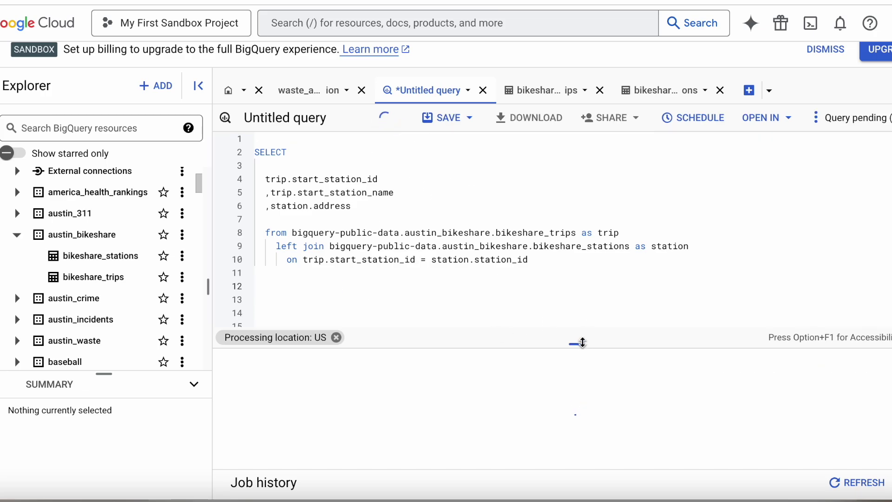
drag(575, 343, 576, 223)
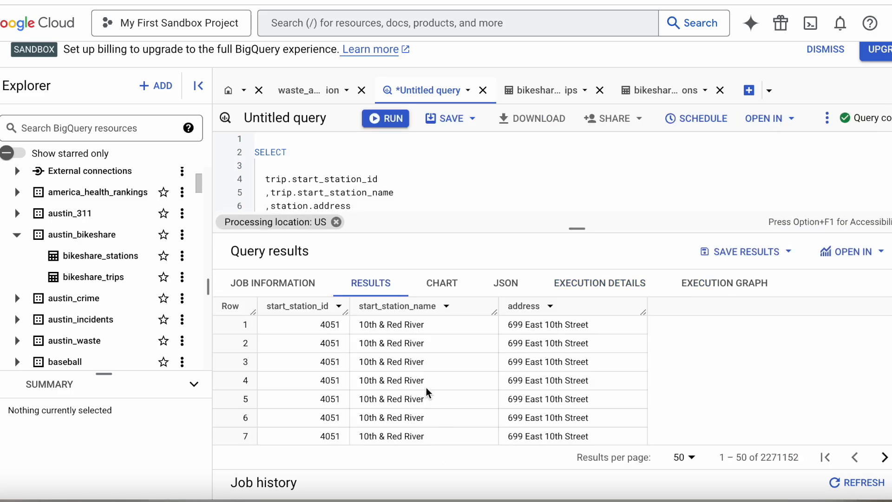
scroll(426, 388, down, 5)
scroll(425, 387, up, 2)
scroll(425, 387, down, 4)
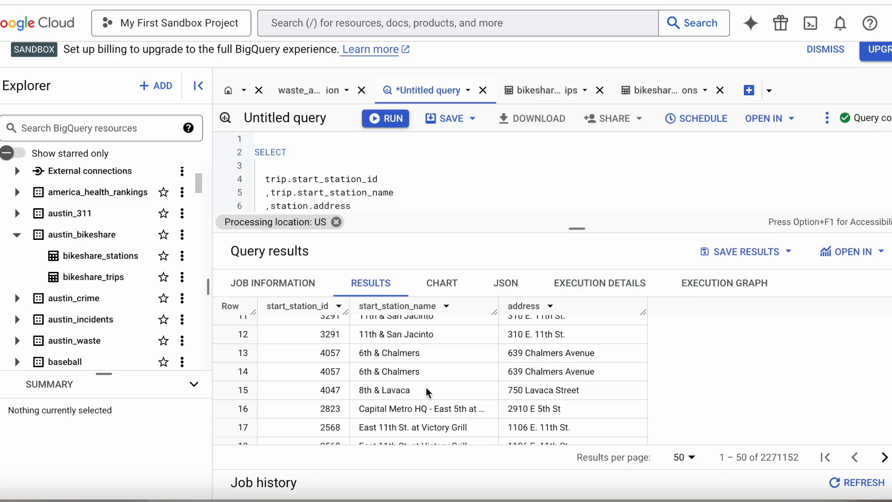
scroll(561, 390, down, 4)
scroll(561, 390, down, 9)
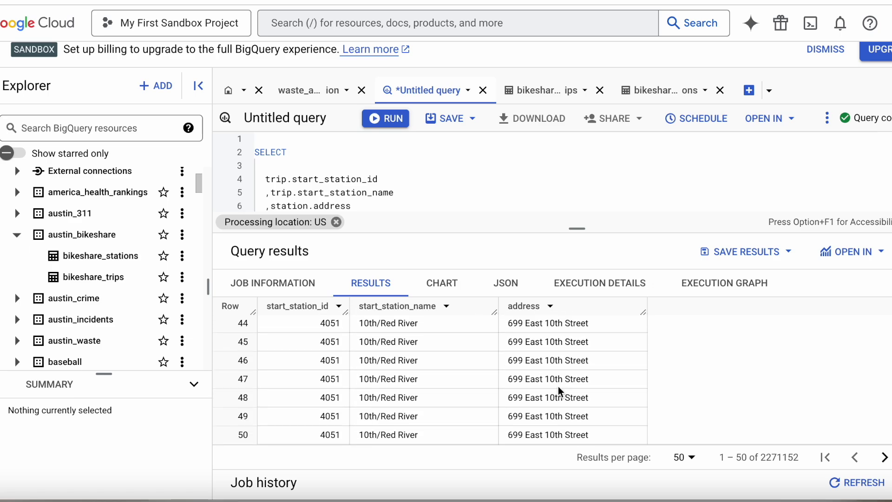
scroll(559, 391, up, 20)
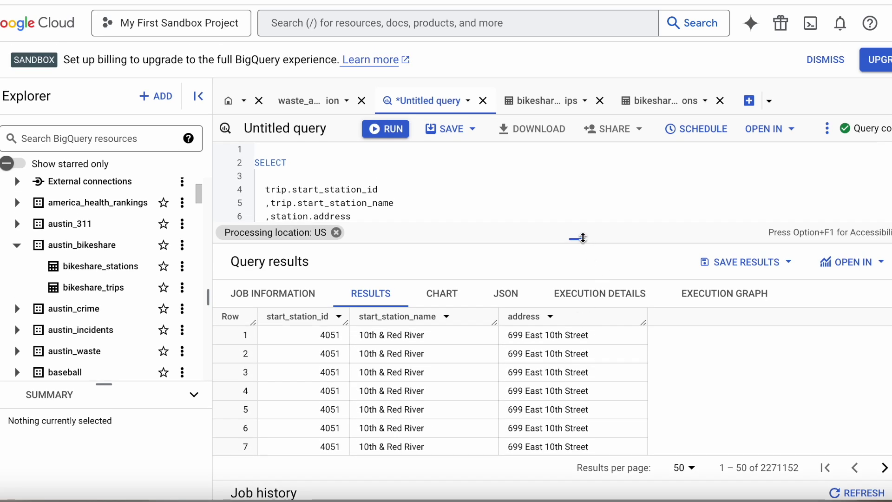
drag(577, 239, 583, 327)
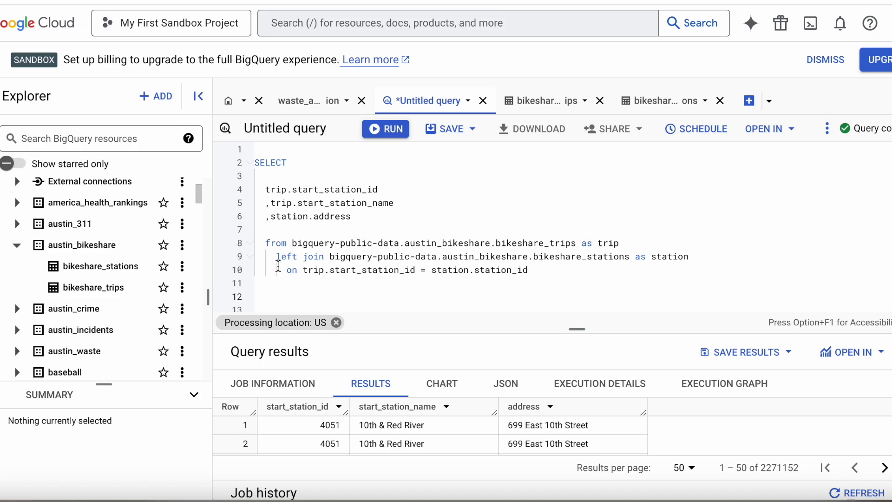
Change the join keyword on line 9 from left to right
double_click(299, 257)
click(299, 257)
key(BackSpace)
key(BackSpace)
key(BackSpace)
key(BackSpace)
text(right)
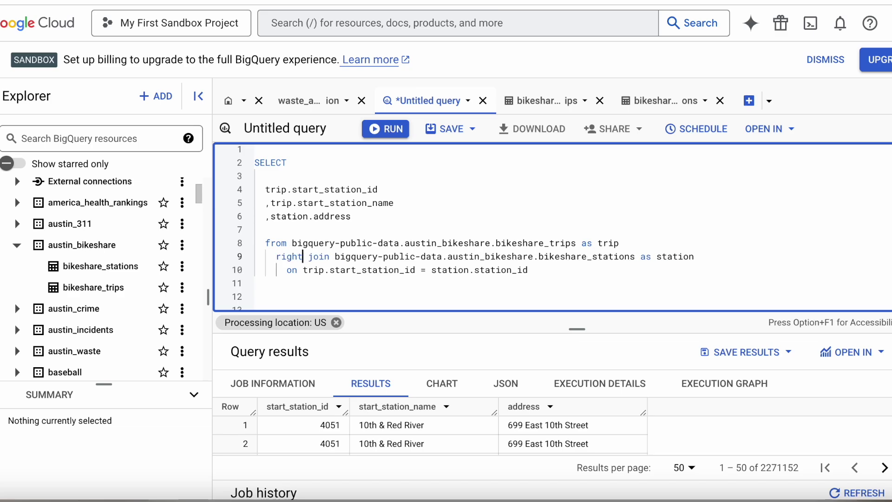
Point out the start_station_id, start_station_name and station.address columns, then run the right join
scroll(393, 258, down, 1)
click(372, 231)
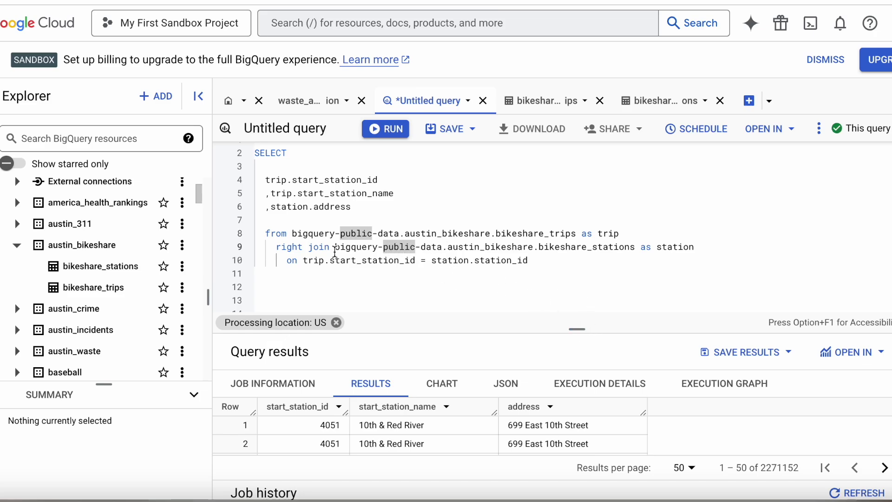
click(600, 260)
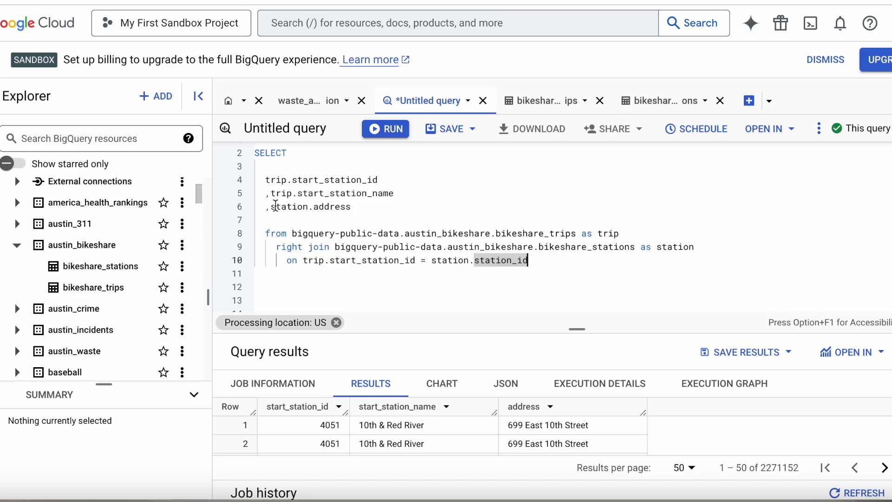
drag(270, 206, 370, 207)
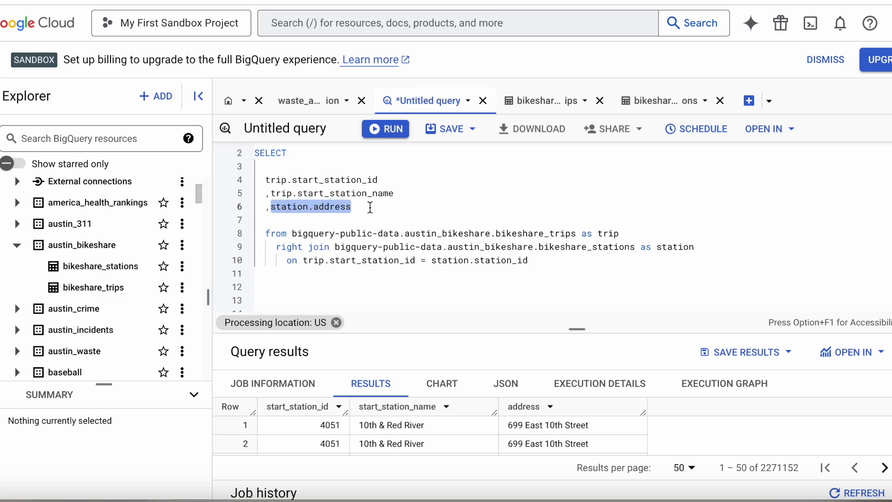
key(Right)
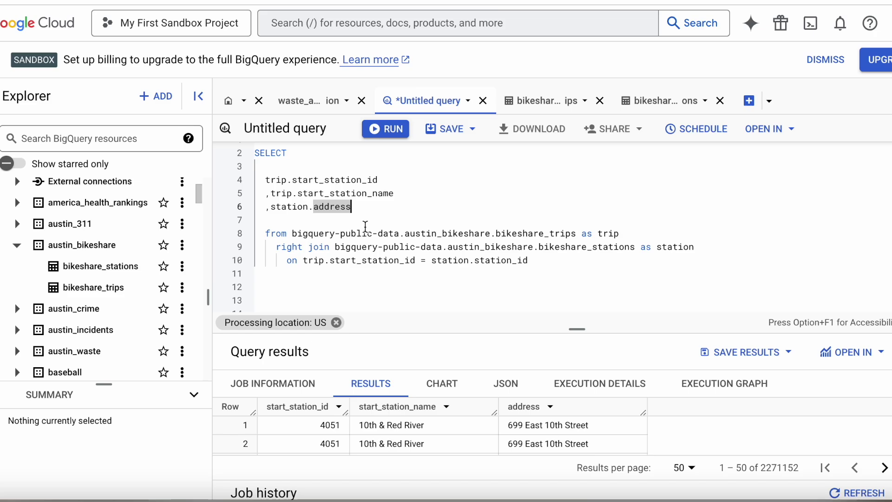
click(361, 193)
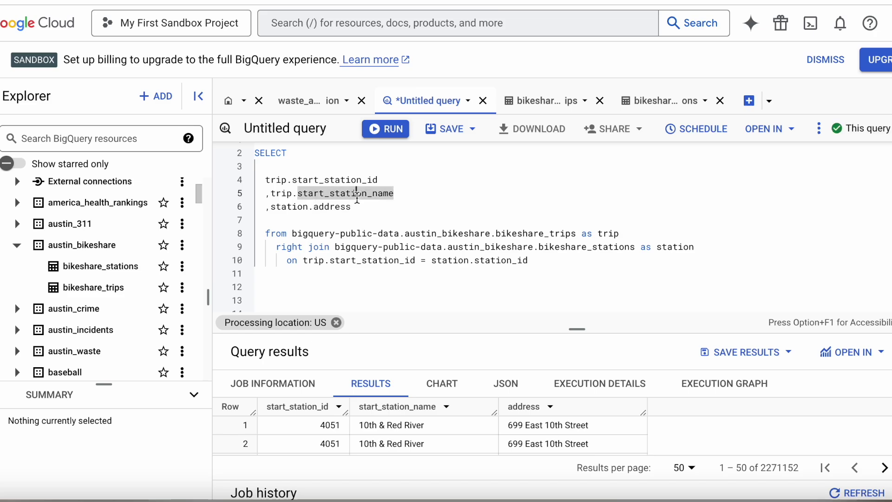
click(351, 179)
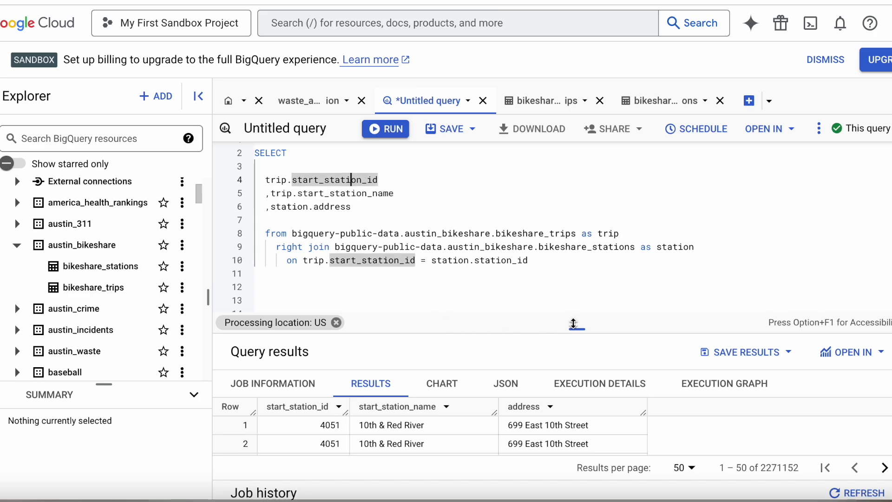
drag(573, 324, 577, 407)
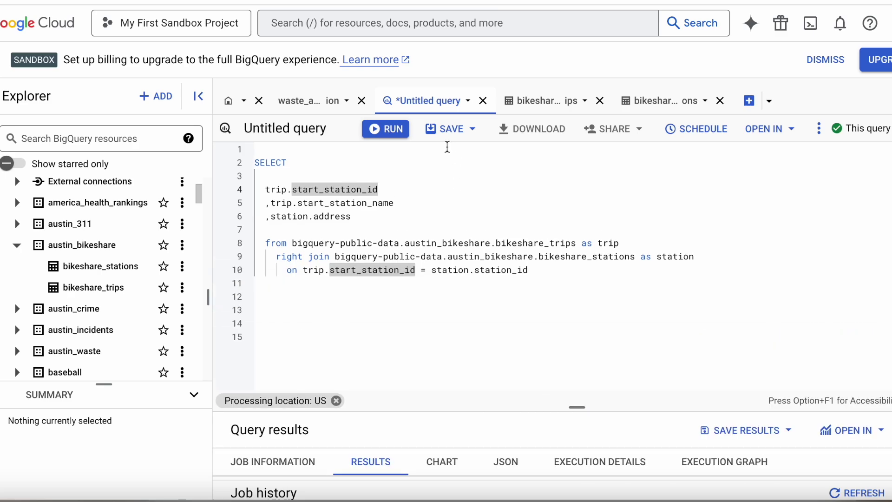
click(376, 132)
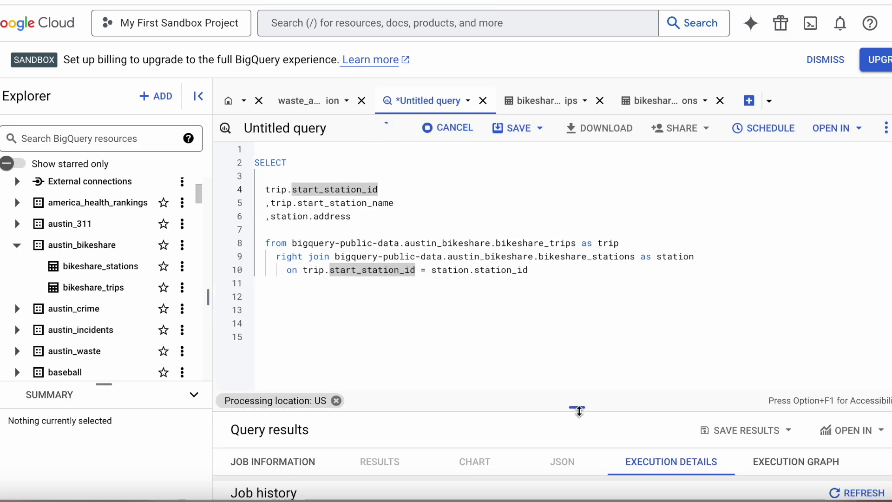
Highlight the result rows with null trip station IDs and names, such as 1308 W. 6th St
scroll(534, 397, down, 3)
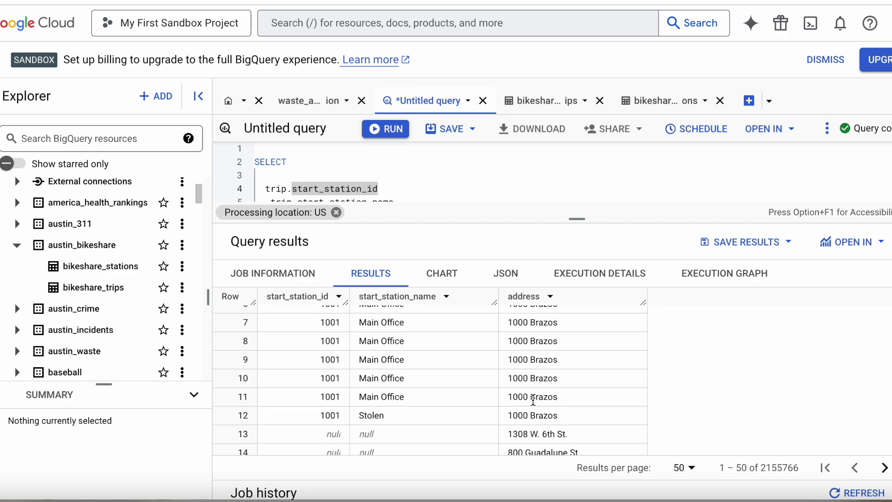
scroll(533, 400, down, 1)
drag(325, 391, 406, 417)
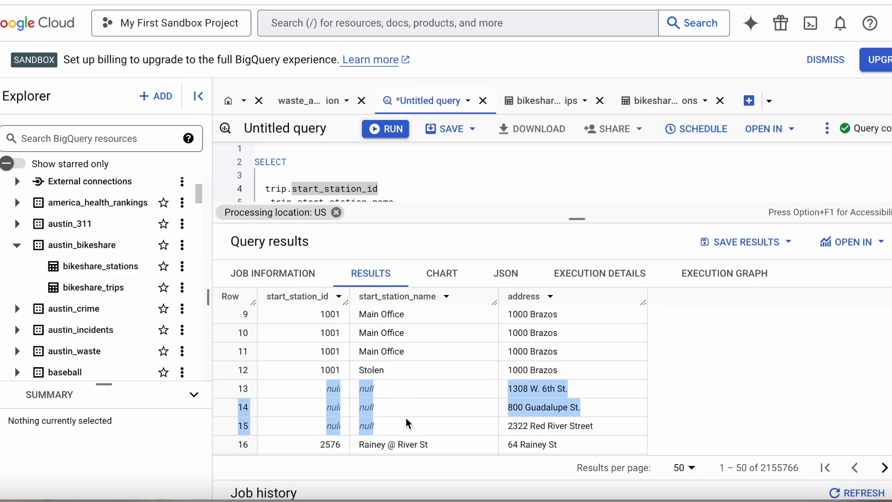
click(404, 417)
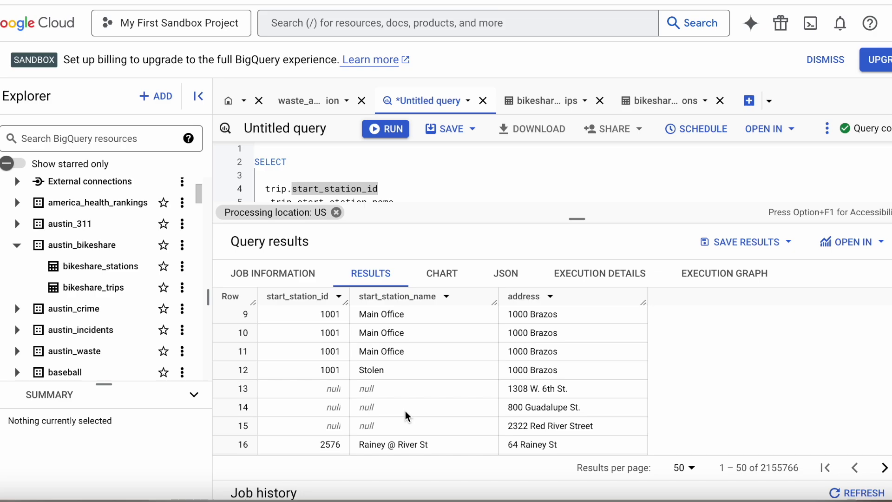
drag(523, 380, 554, 414)
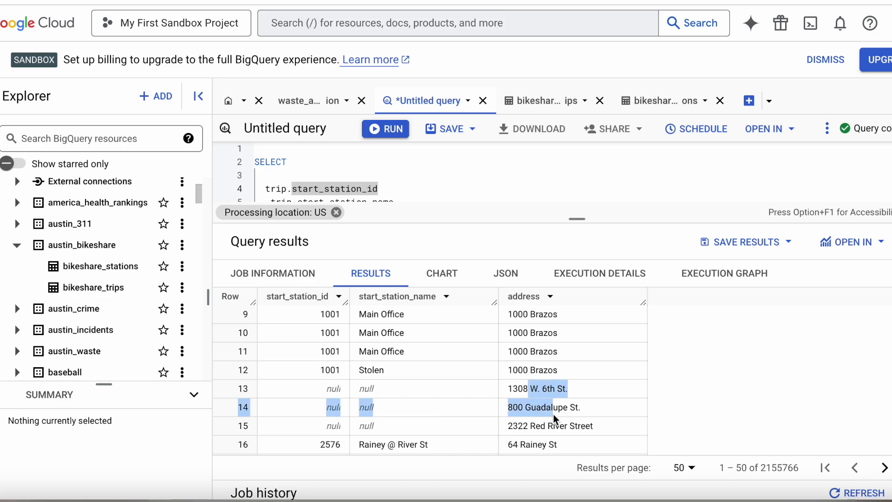
click(397, 386)
drag(338, 388, 396, 437)
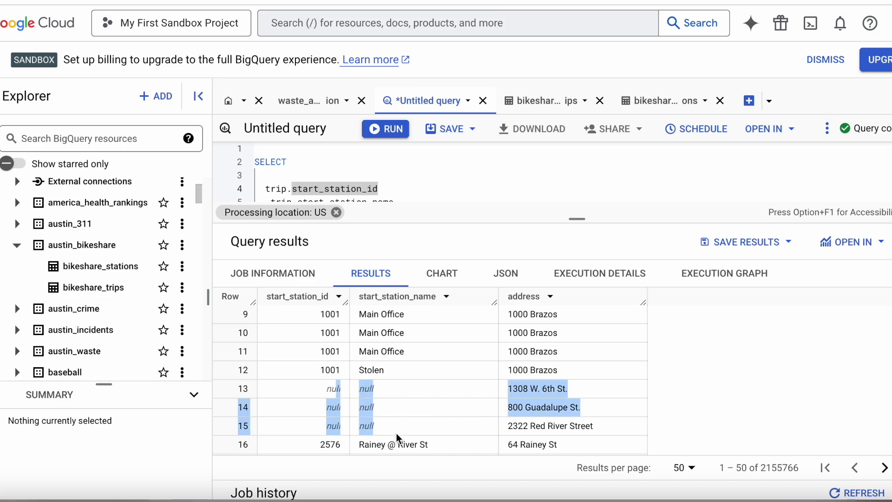
drag(586, 331, 591, 411)
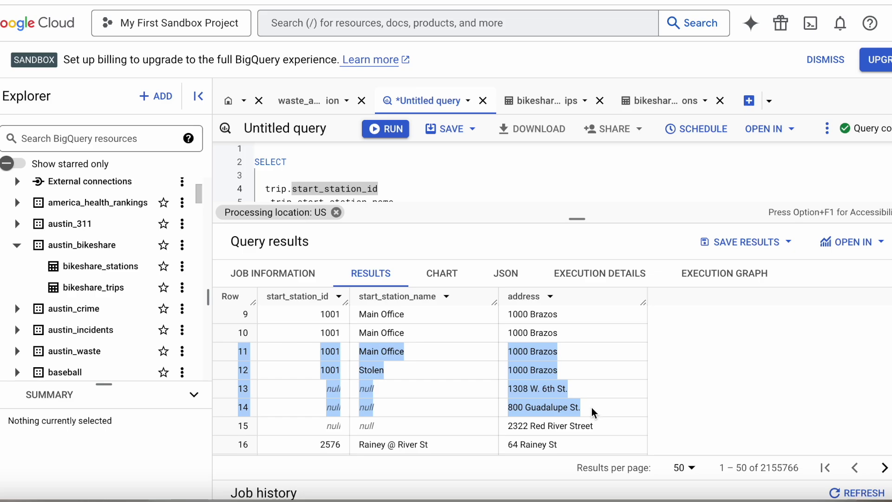
click(389, 404)
drag(372, 370, 426, 373)
Scroll further through the results and enlarge the editor to show the whole query
scroll(424, 423, down, 6)
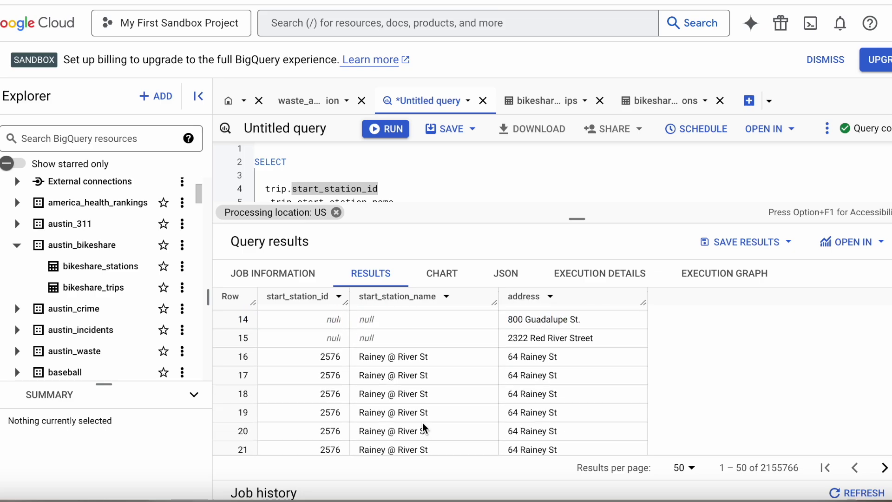
scroll(424, 423, down, 7)
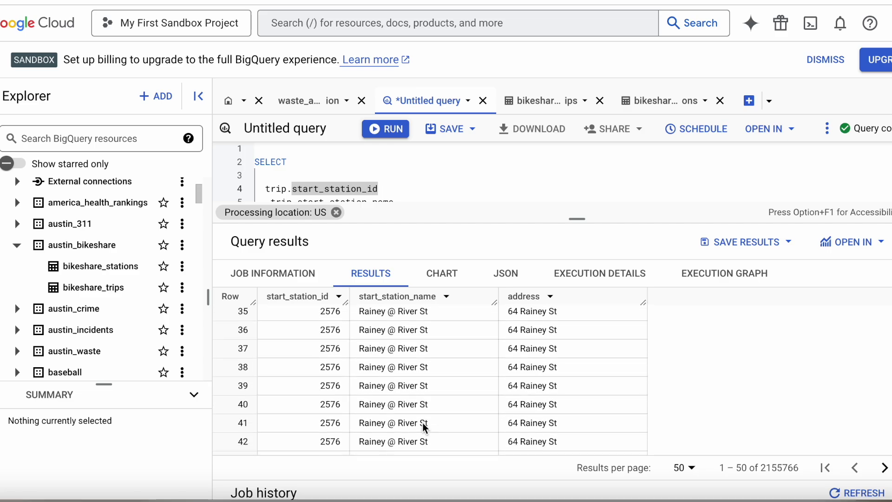
scroll(423, 423, up, 15)
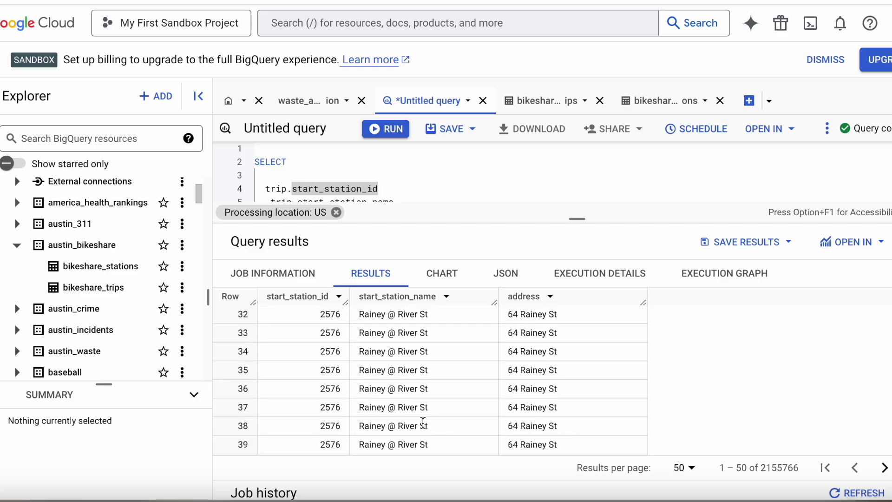
drag(585, 214, 578, 321)
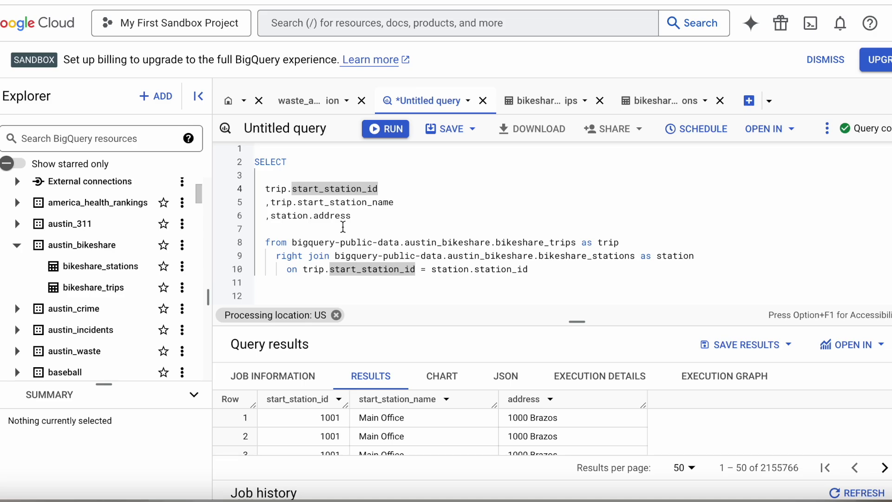
Change the join back to left and paste bikeshare_trips as trip after left join
drag(292, 242, 638, 241)
key(super+c)
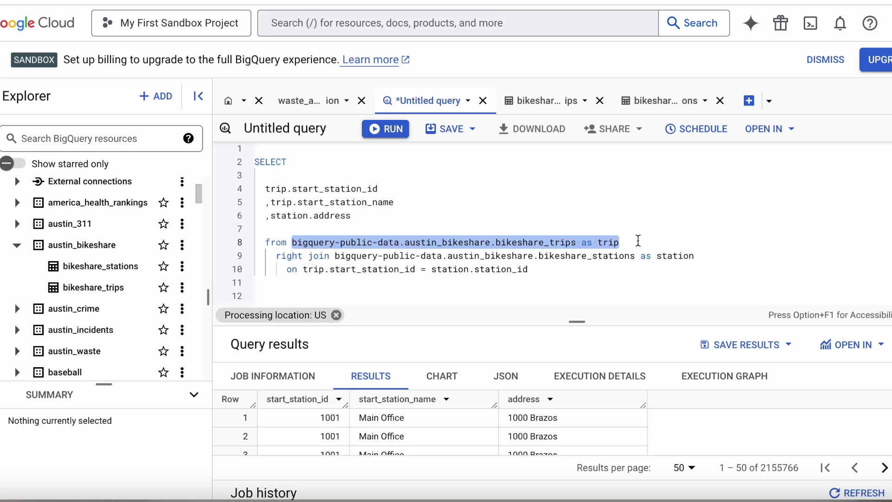
click(302, 258)
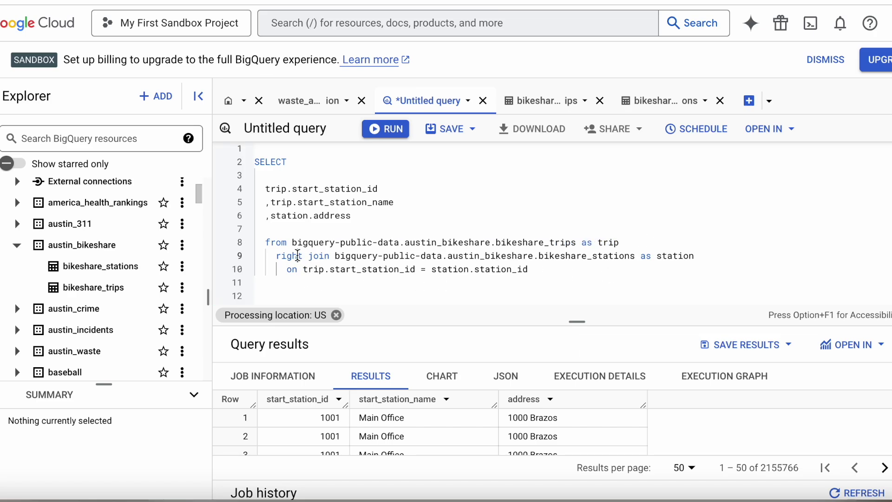
key(BackSpace)
key(BackSpace)
key(BackSpace)
key(BackSpace)
key(BackSpace)
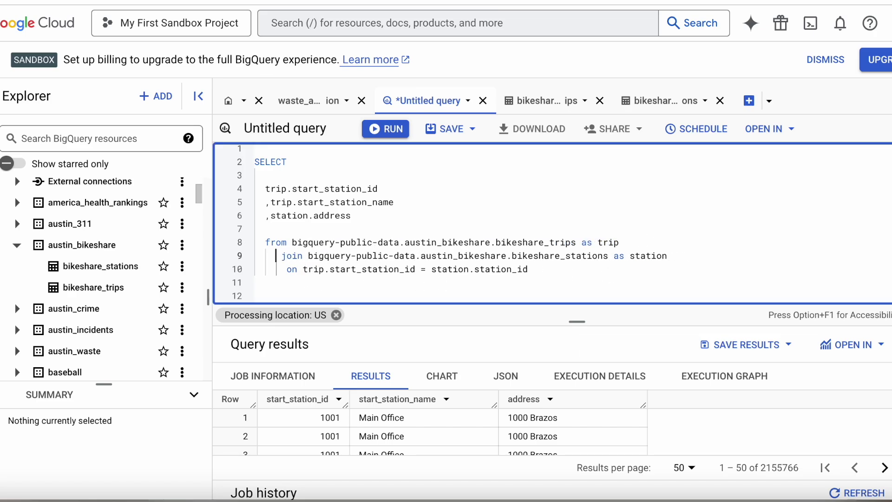
text(left)
click(330, 256)
key(Return)
click(340, 254)
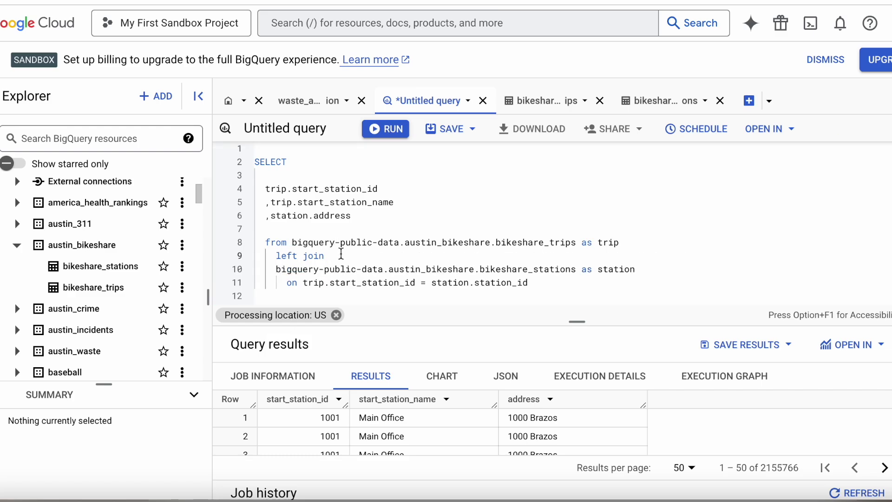
key(super+v)
Put bikeshare_stations as station on the FROM line and remove its leftover copy
drag(277, 269, 646, 267)
mouse_move(293, 242)
mouse_down()
mouse_move(567, 254)
mouse_move(641, 236)
mouse_up()
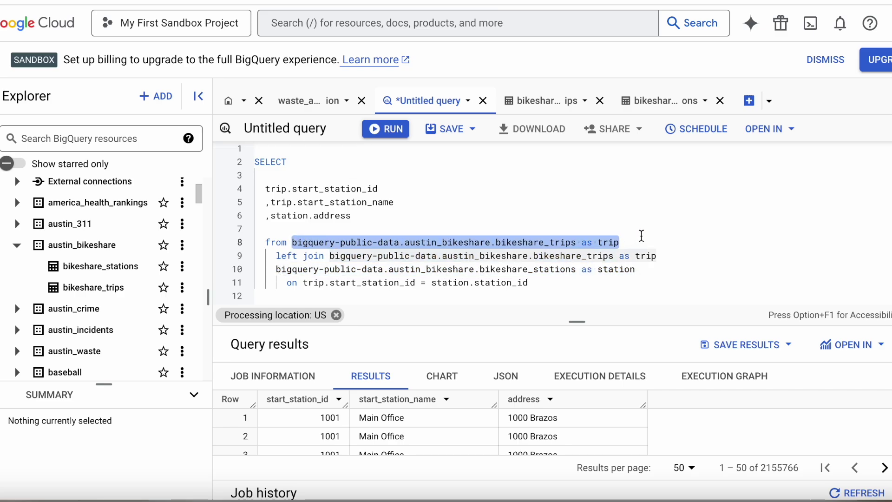
text(bigquery-public-data.austin_bikeshare.bikeshare_stations as station)
drag(650, 268, 276, 270)
key(BackSpace)
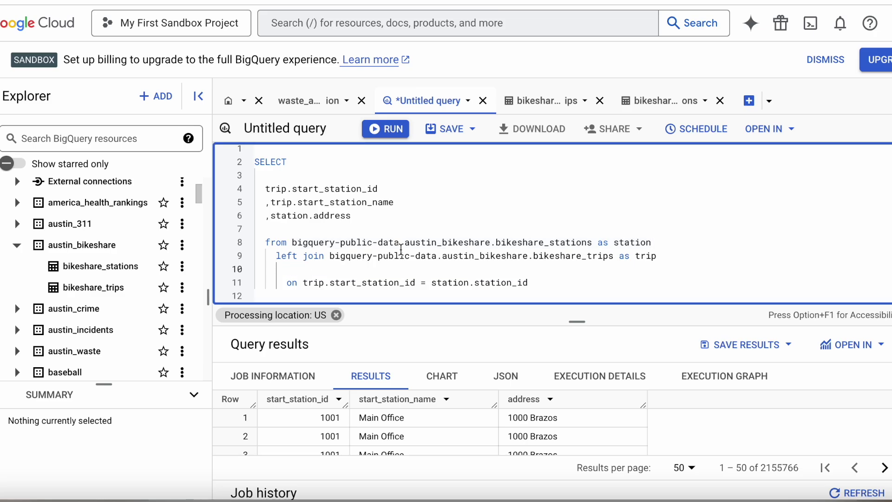
Review the station_id join condition in the swapped query
scroll(525, 251, down, 2)
scroll(525, 253, up, 2)
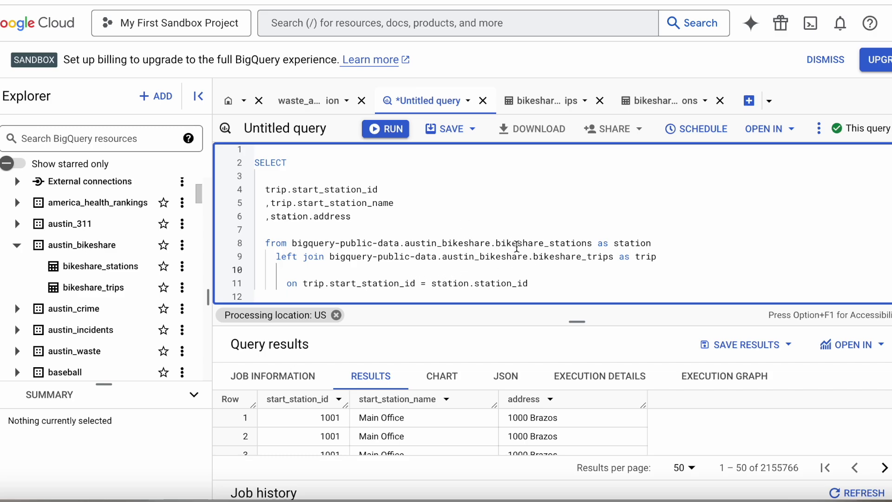
scroll(516, 247, down, 1)
scroll(516, 246, up, 1)
double_click(542, 289)
scroll(542, 289, down, 1)
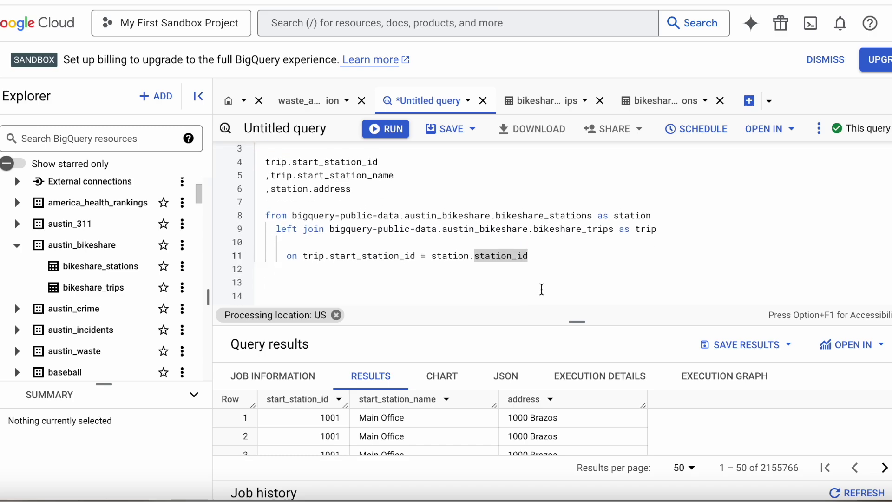
scroll(542, 289, up, 1)
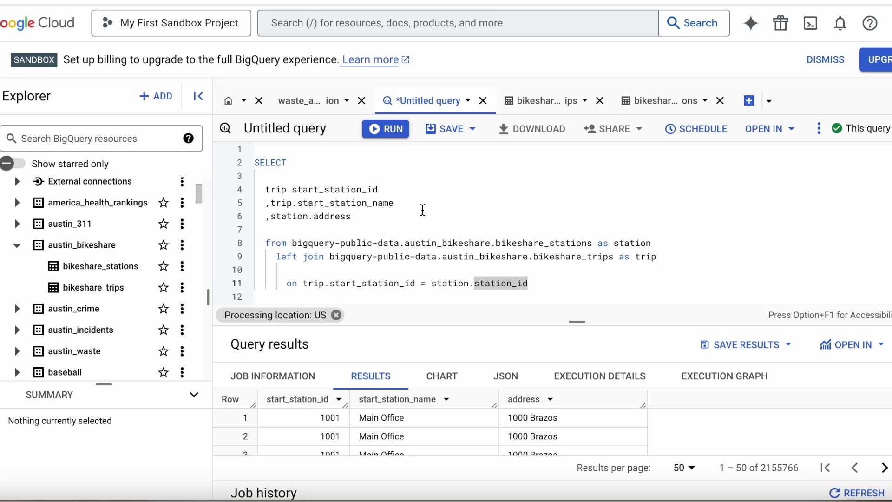
scroll(470, 227, down, 2)
click(537, 257)
double_click(537, 250)
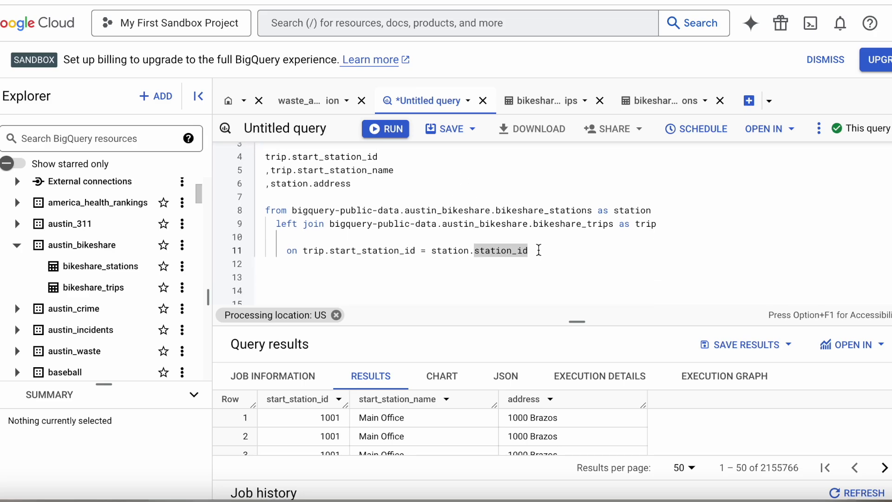
scroll(539, 250, up, 1)
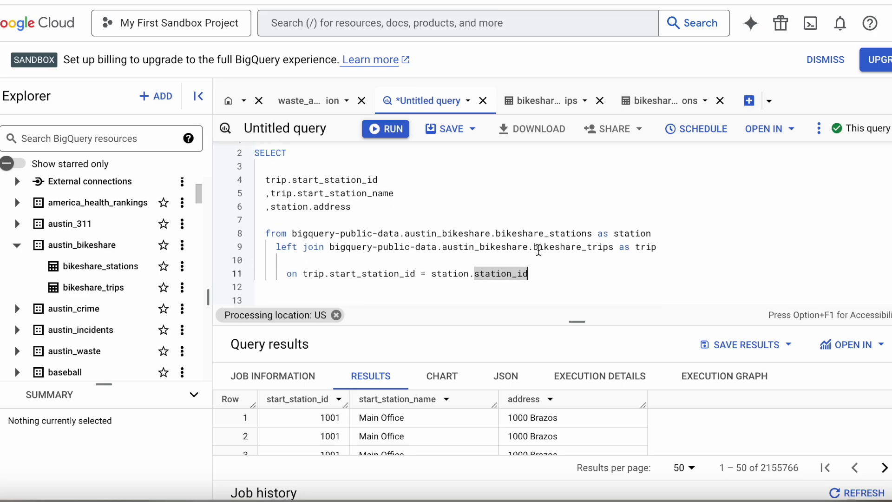
Run the stations-first left join and browse its 2155766 rows, starting with Rosewood & Chicon
click(385, 130)
drag(578, 316, 576, 258)
scroll(516, 420, down, 15)
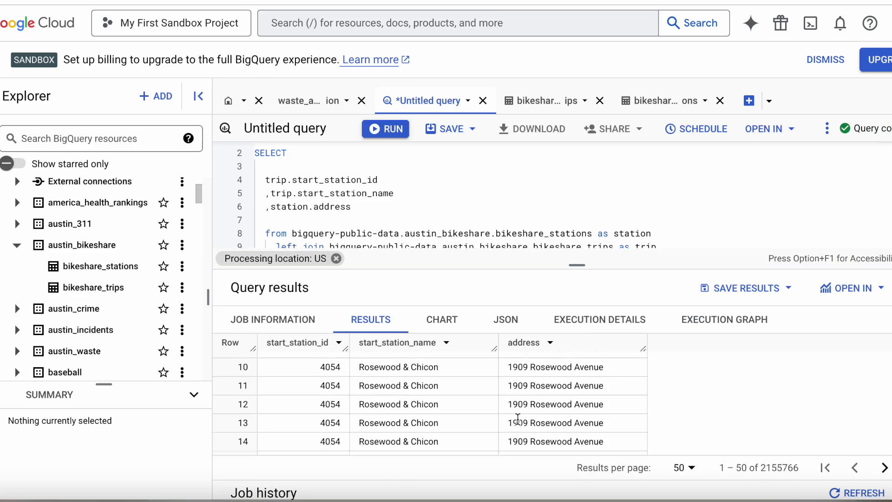
scroll(518, 421, down, 3)
scroll(518, 422, up, 10)
scroll(518, 424, up, 11)
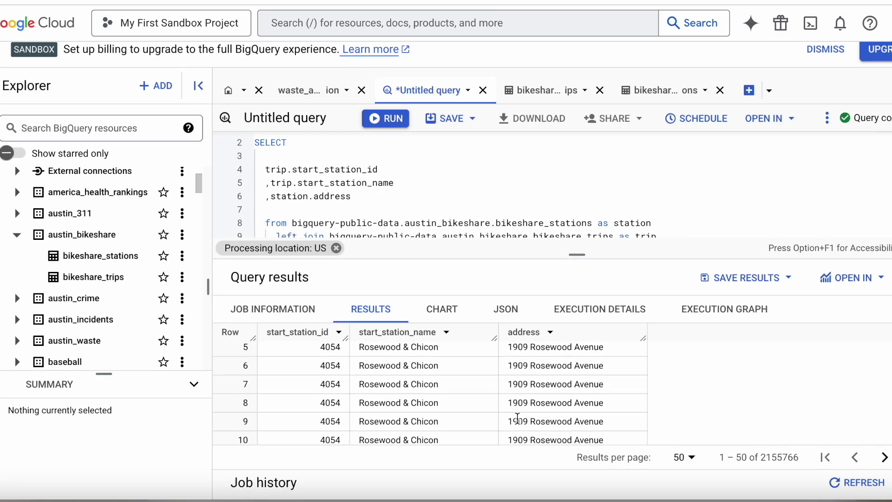
drag(572, 266, 576, 389)
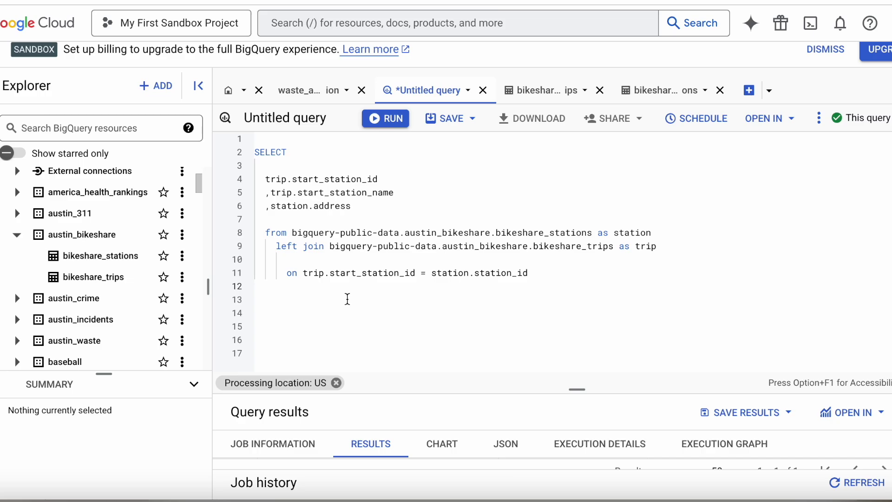
Add the filter where station.address = '1308 W. 6th St.' below the join
key(Tab)
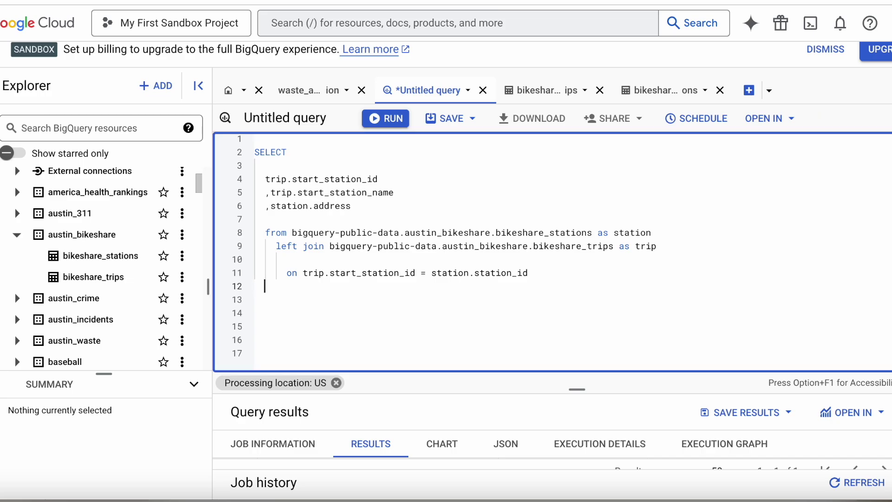
key(Tab)
key(Return)
key(Tab)
text(where station.address = '1308 W. 6th St.')
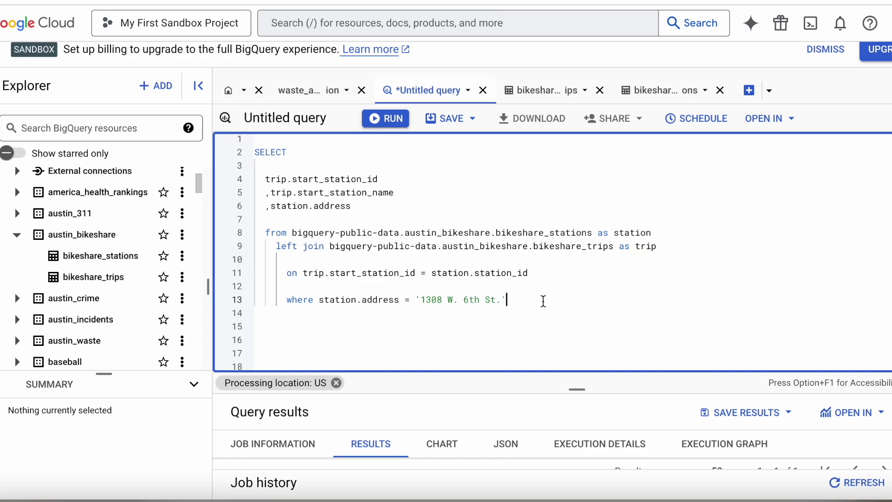
key(Down)
Run the filtered query and highlight the null station id and name in its single row
click(382, 119)
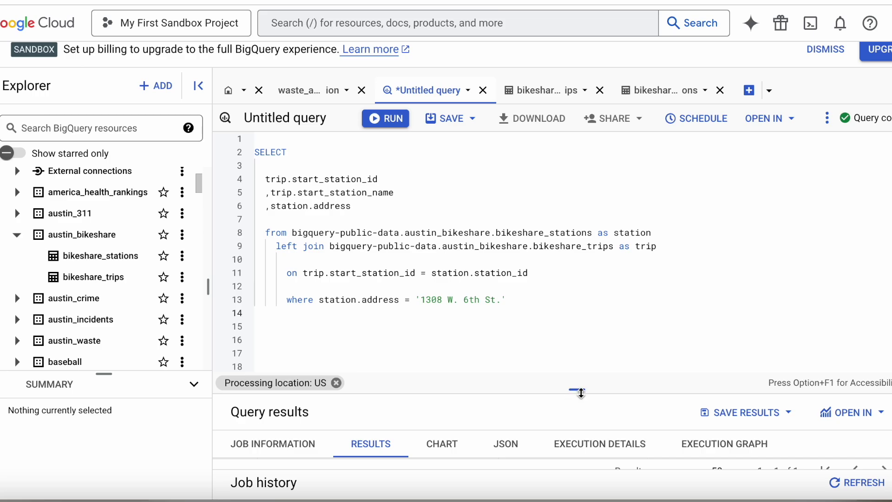
drag(581, 392, 578, 313)
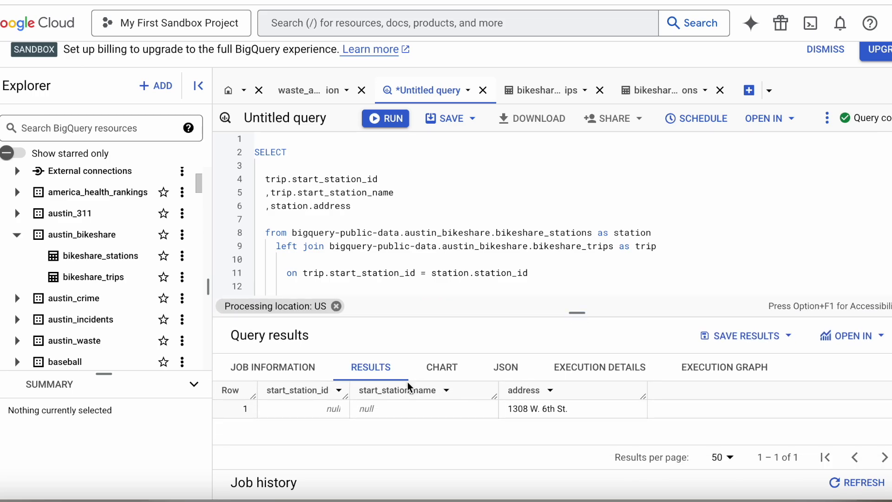
drag(310, 410, 373, 410)
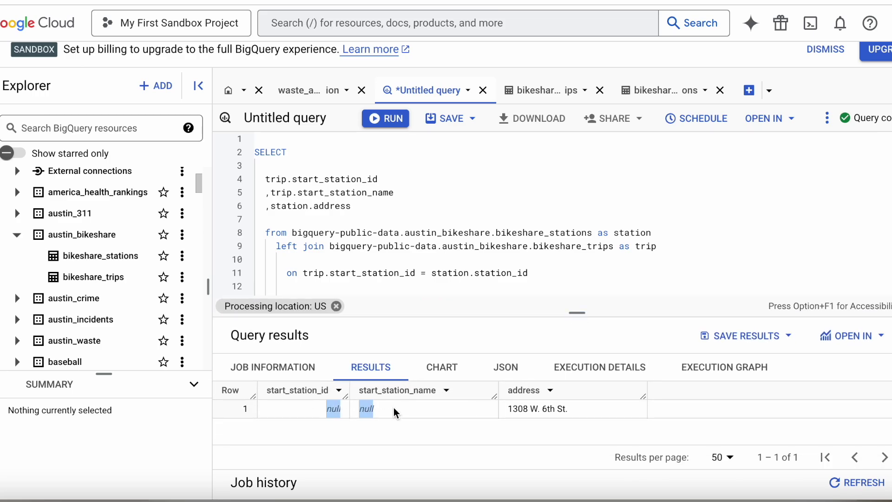